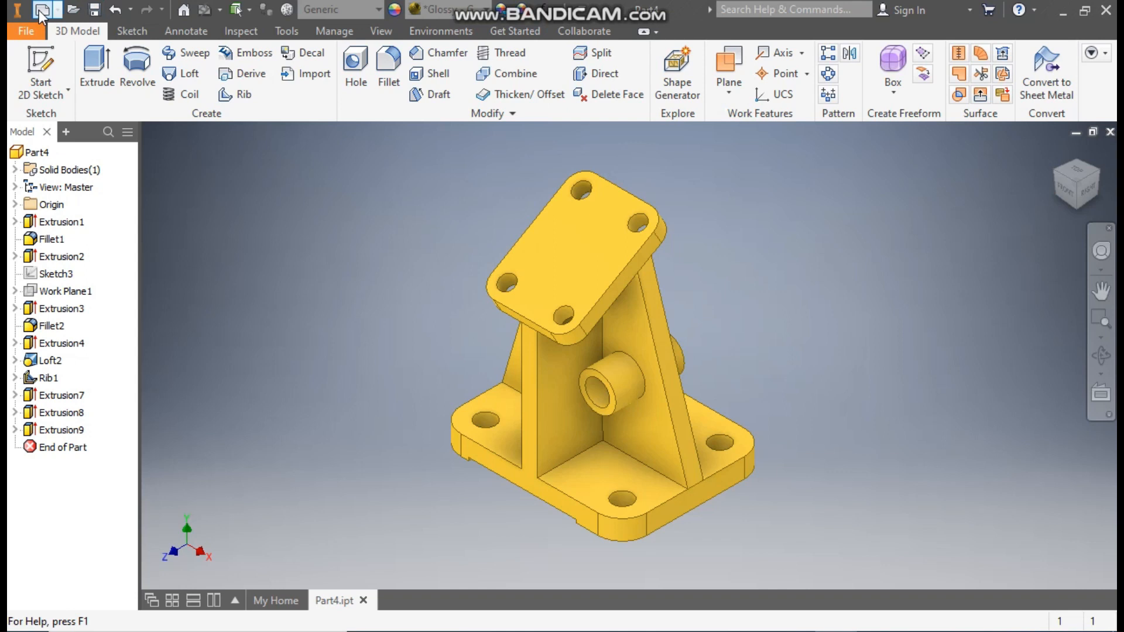
# Step: Create a new part from the metric Standard (mm).ipt template and start a sketch on the XZ plane
pyautogui.click(742, 202)
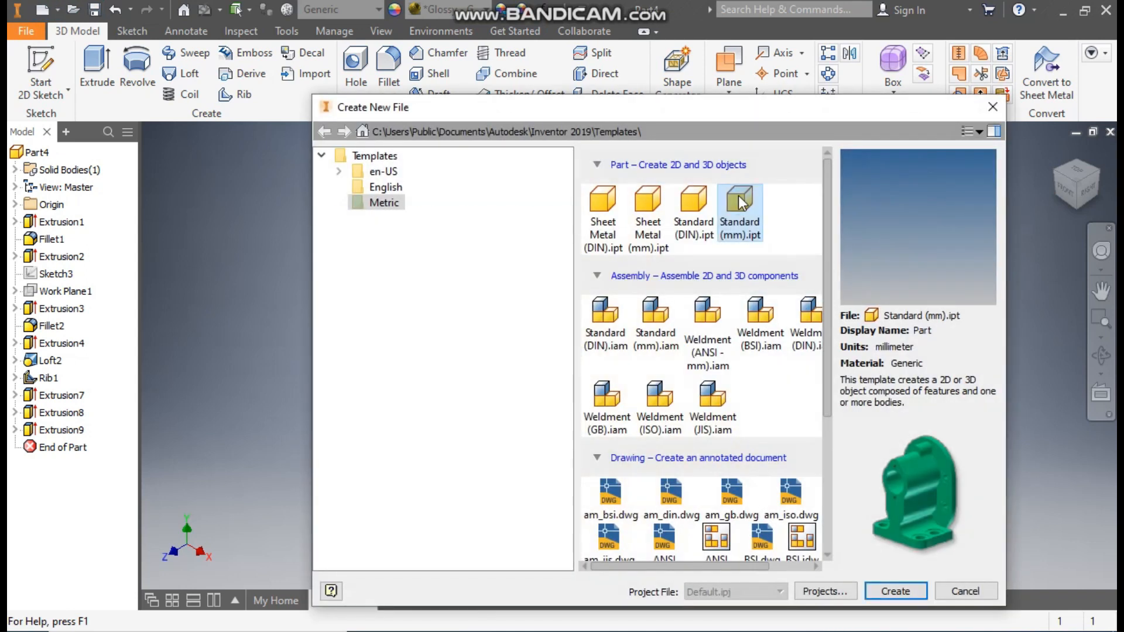
pyautogui.click(908, 593)
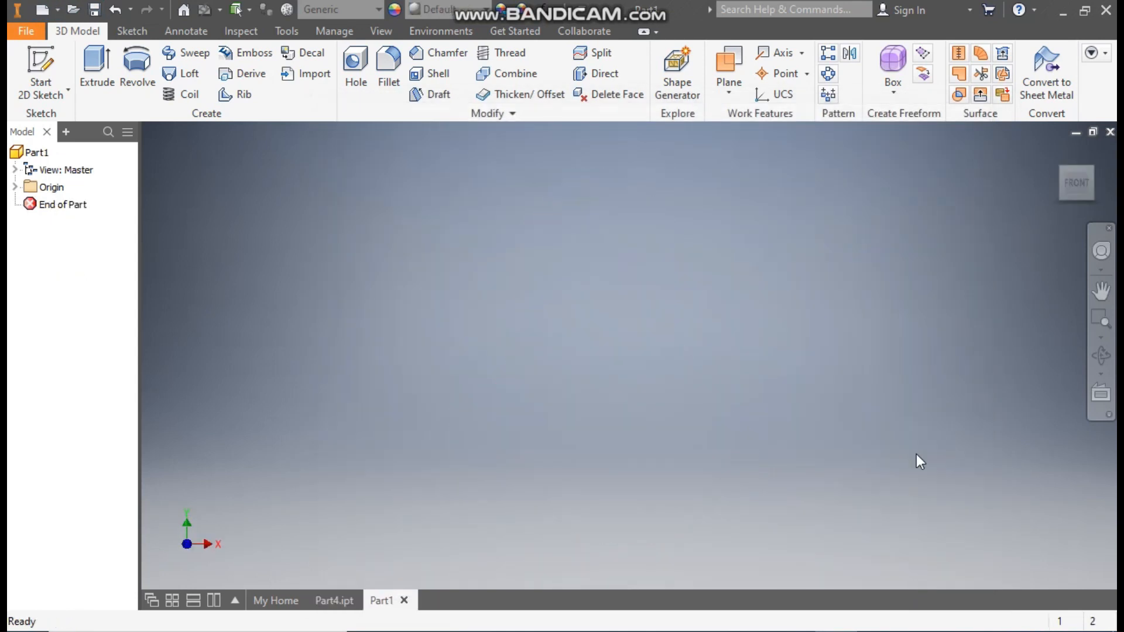
pyautogui.click(37, 69)
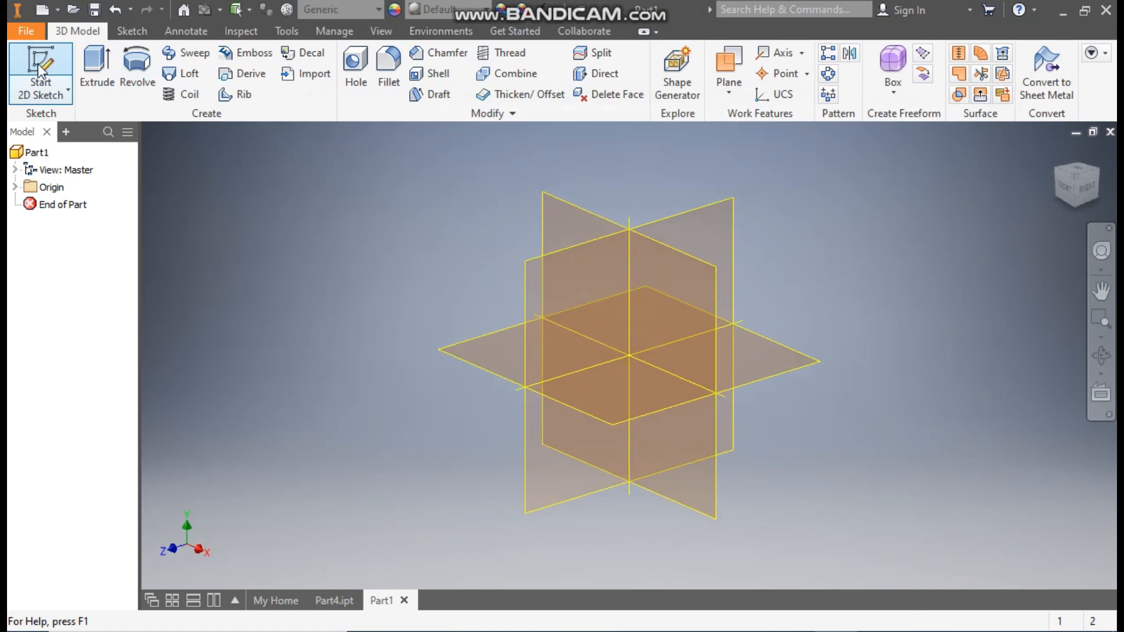
pyautogui.click(472, 356)
pyautogui.click(1099, 157)
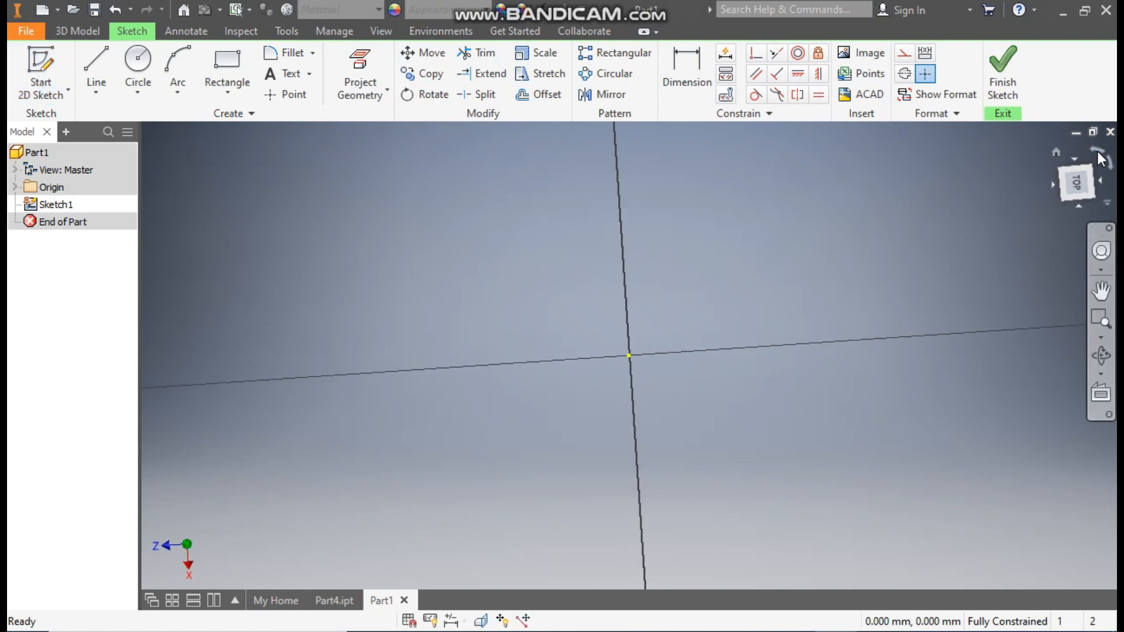
# Step: Sketch a two-point center rectangle about 270 by 183 mm centered on the origin
pyautogui.click(225, 92)
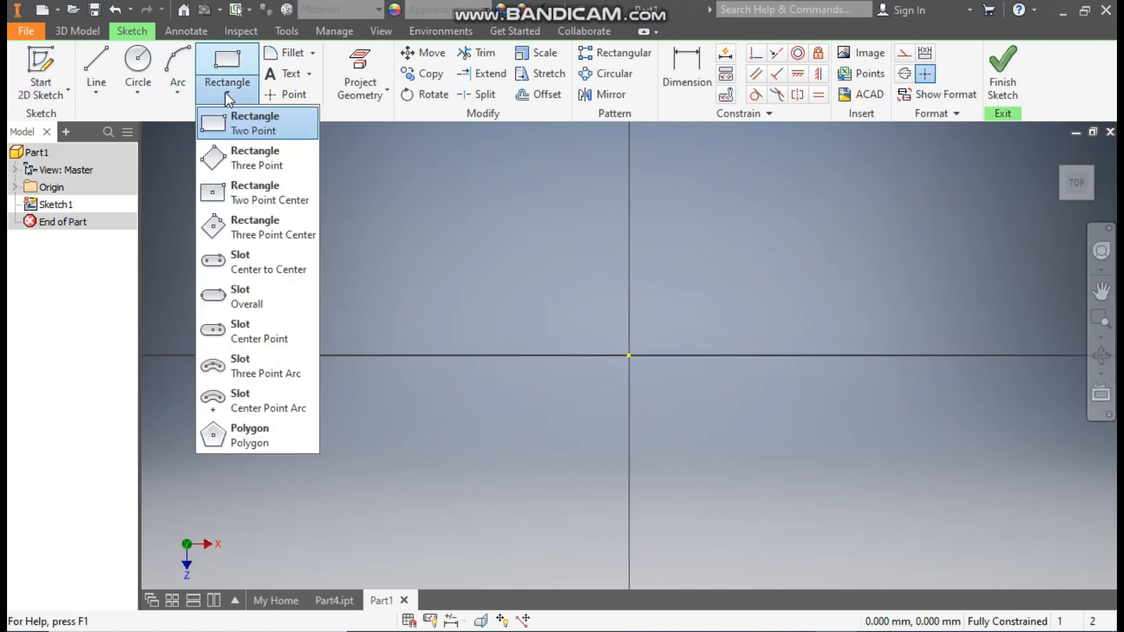
pyautogui.click(265, 194)
pyautogui.click(629, 355)
pyautogui.click(807, 235)
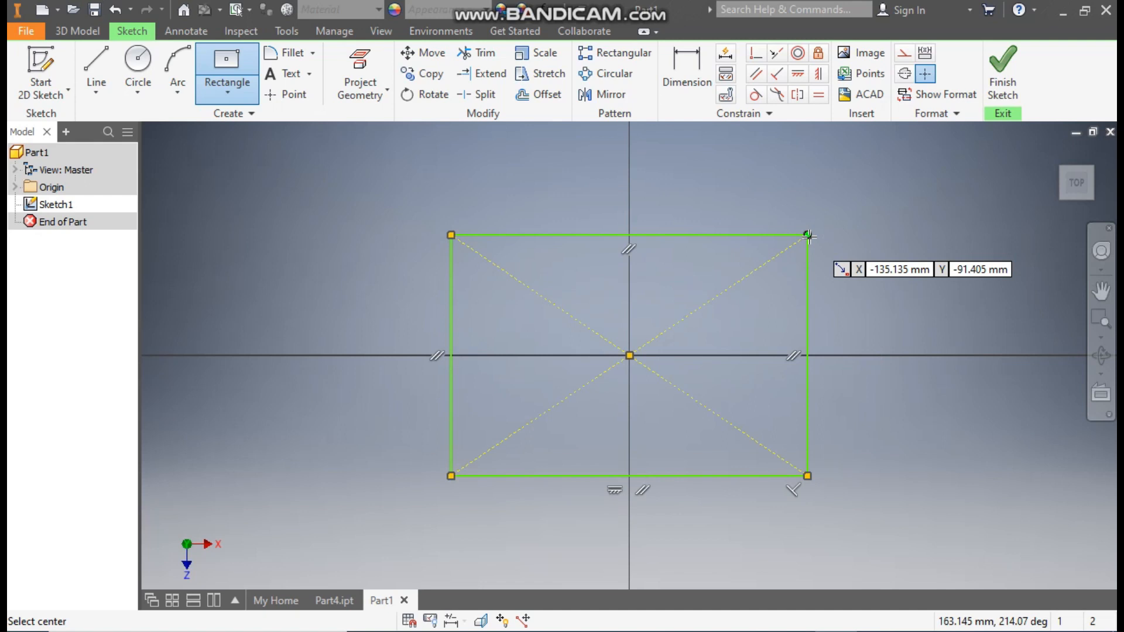
# Step: Dimension the rectangle to 75 mm high and 95 mm wide, and finish the sketch
pyautogui.click(685, 58)
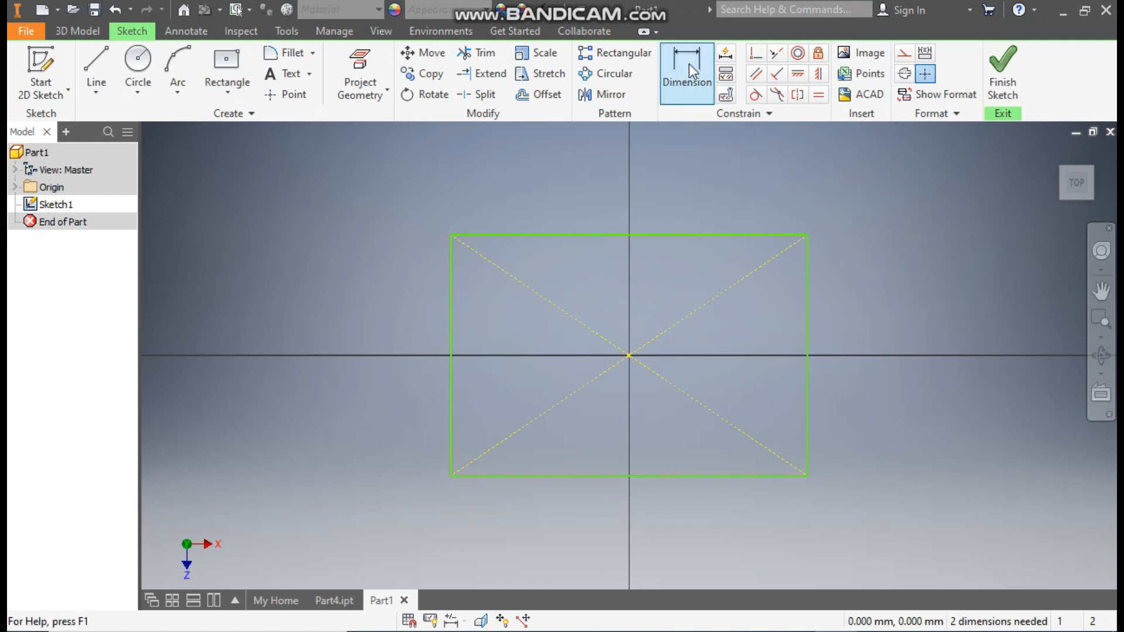
pyautogui.click(808, 307)
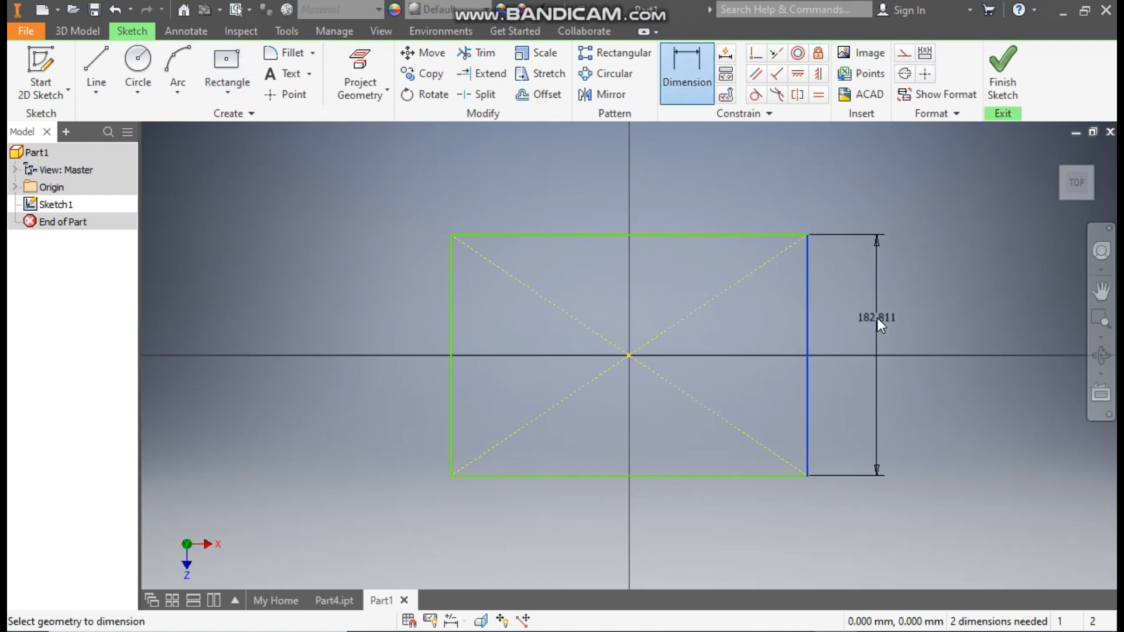
pyautogui.click(877, 317)
pyautogui.write('75')
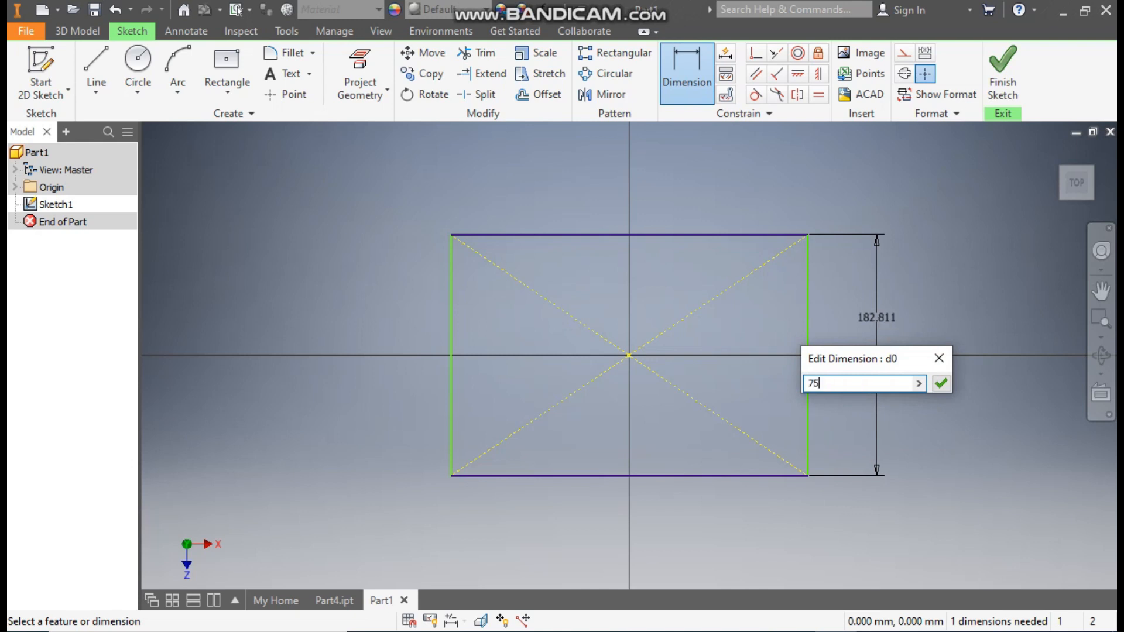
pyautogui.press('Return')
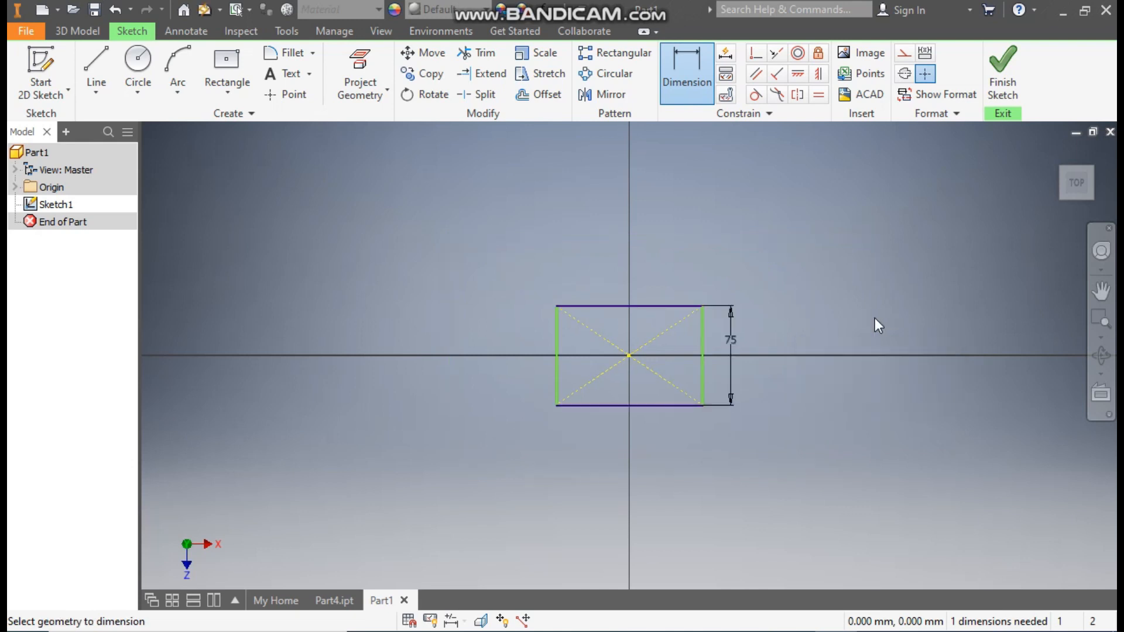
pyautogui.click(663, 305)
pyautogui.click(659, 271)
pyautogui.write('95')
pyautogui.press('Return')
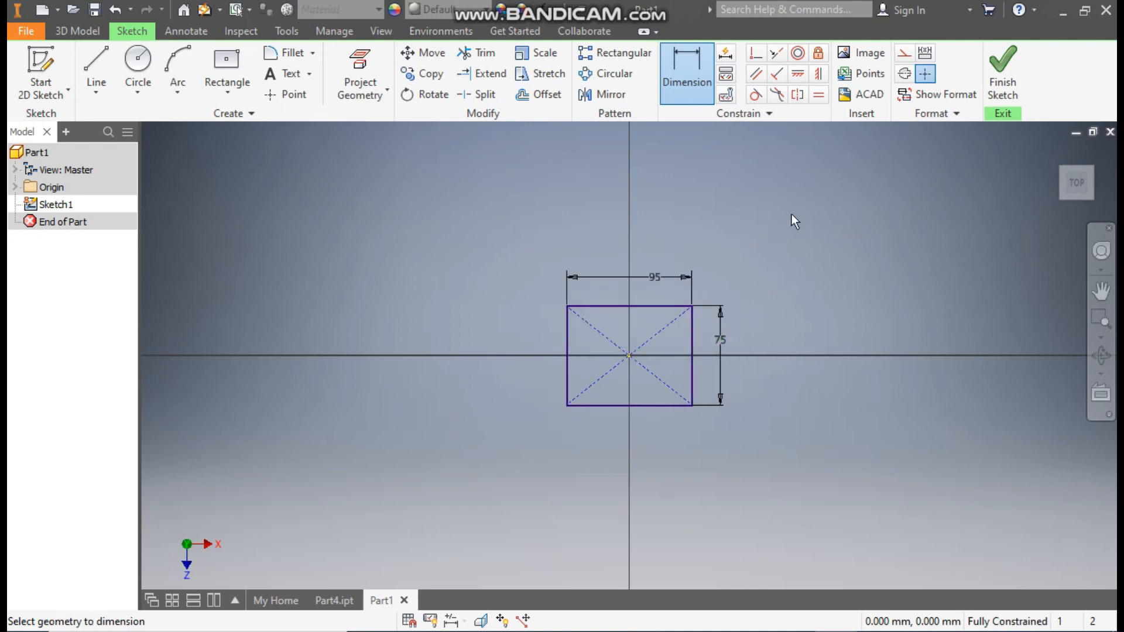
pyautogui.click(1002, 75)
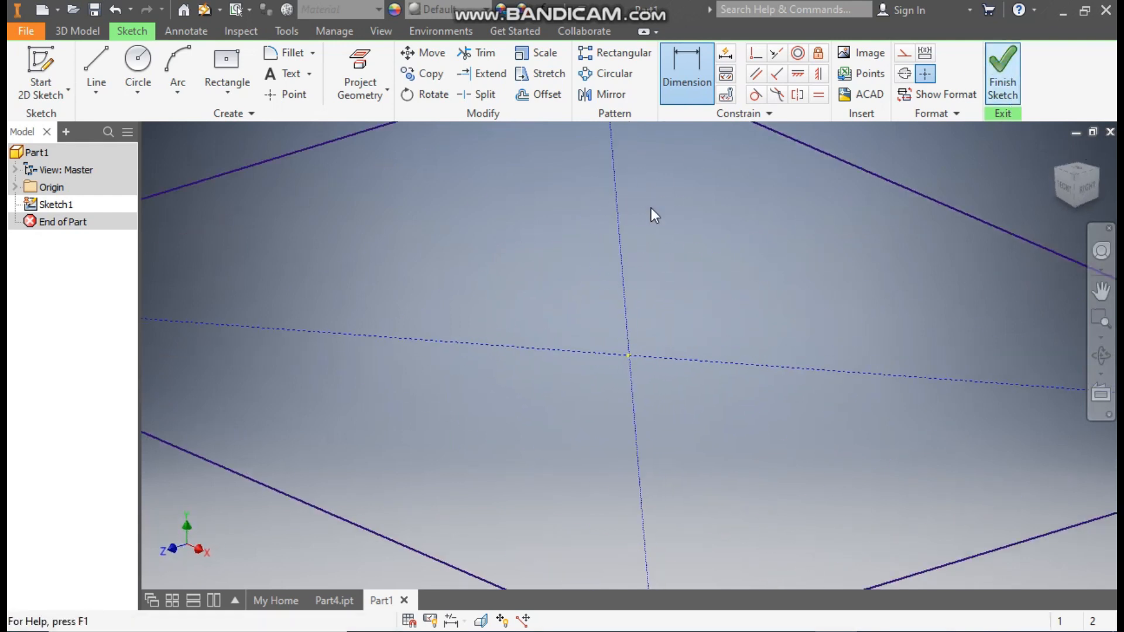
# Step: Extrude the rectangle upward by 10 mm to form the base plate
pyautogui.moveTo(816, 362); pyautogui.dragTo(676, 359, button='middle')
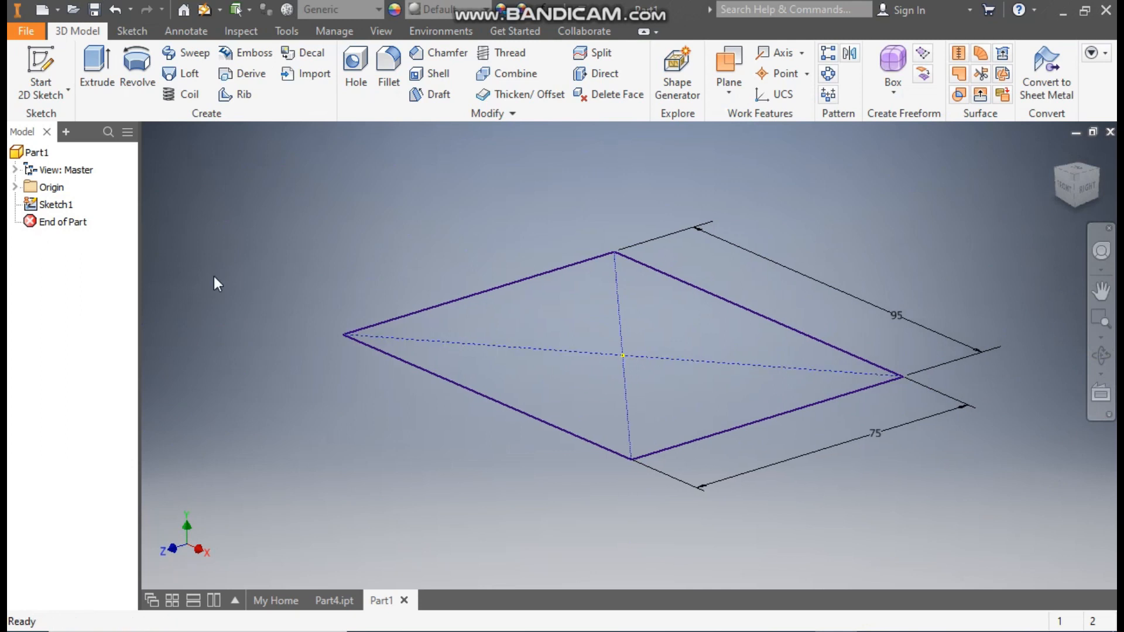
pyautogui.click(100, 76)
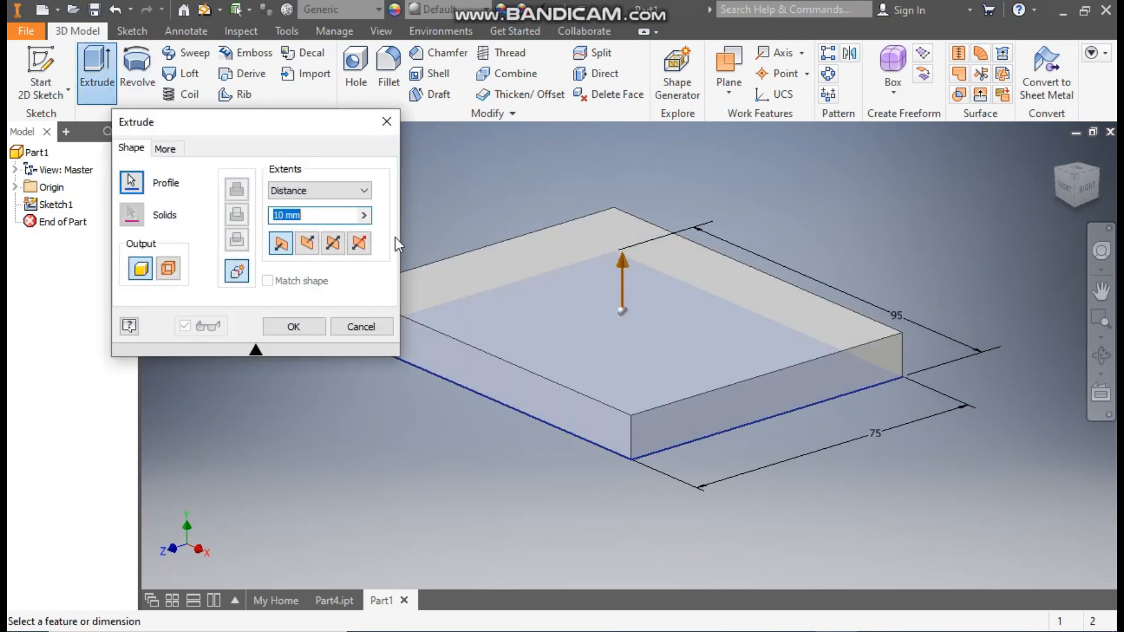
pyautogui.click(302, 217)
pyautogui.click(311, 332)
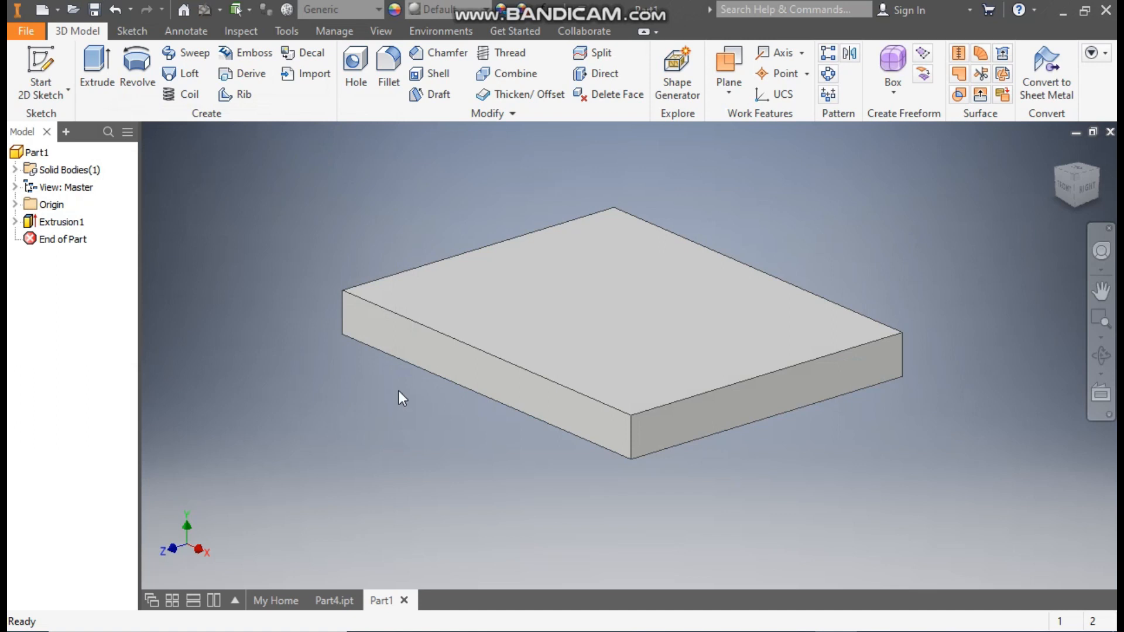
# Step: Fillet the four vertical corner edges of the base plate with a 12.5 mm radius
pyautogui.click(388, 70)
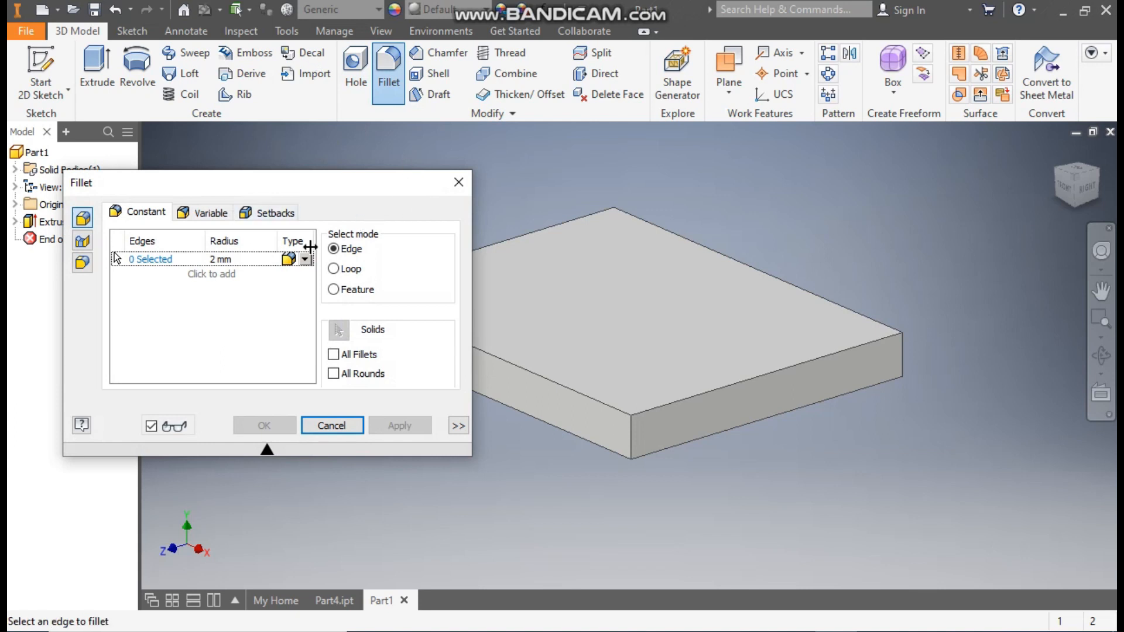
pyautogui.write('10')
pyautogui.press('Return')
pyautogui.click(627, 428)
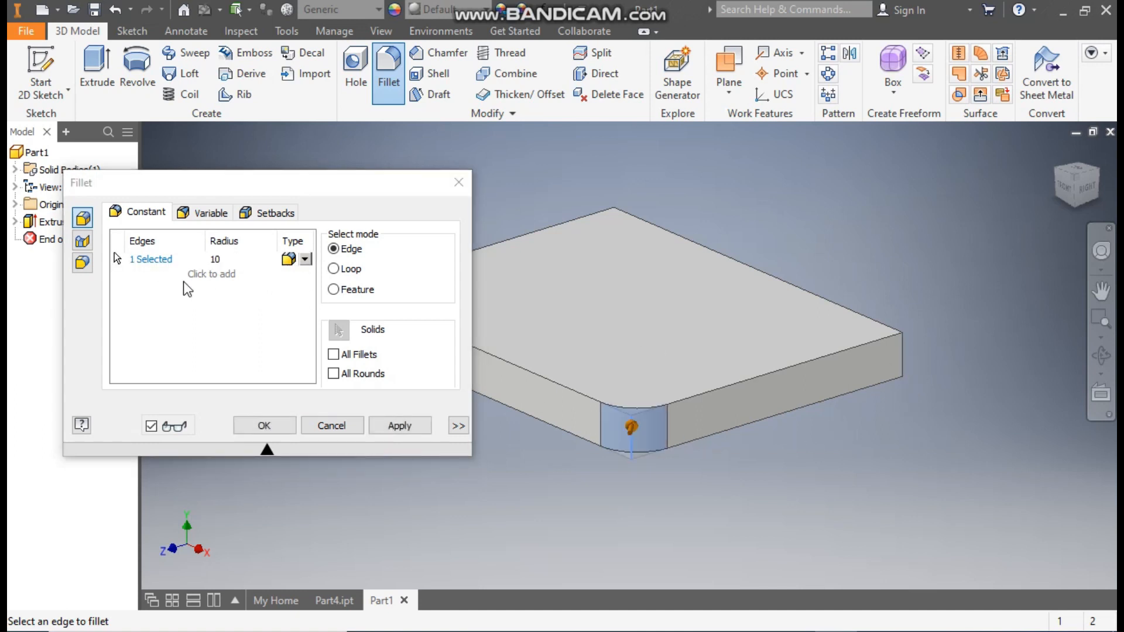
pyautogui.click(222, 261)
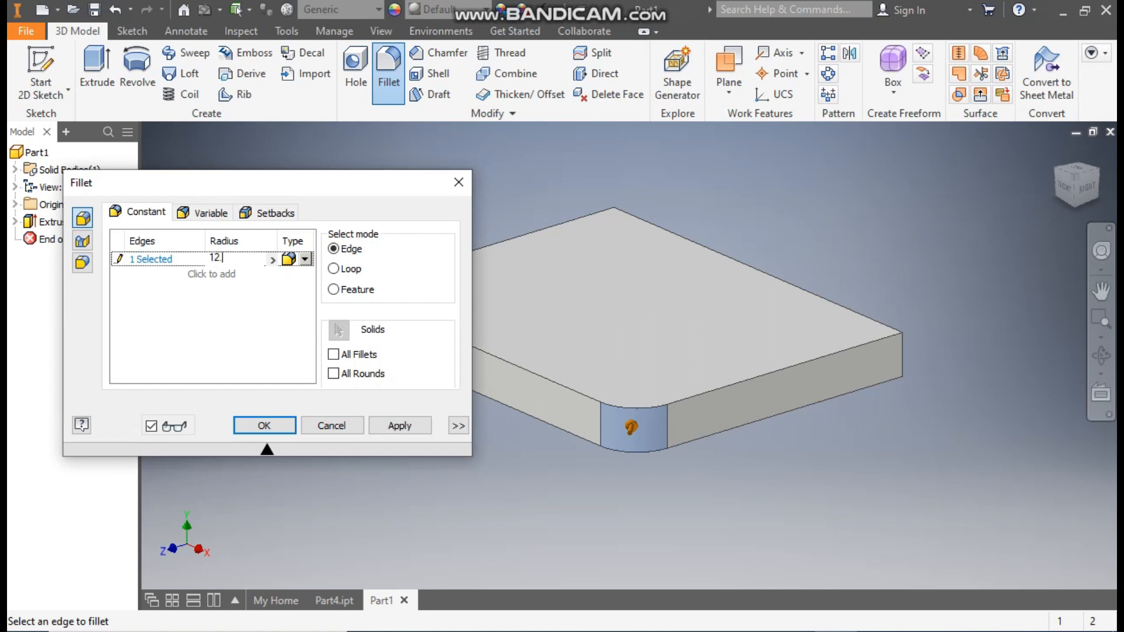
pyautogui.click(904, 350)
pyautogui.moveTo(632, 268); pyautogui.dragTo(771, 271, button='middle')
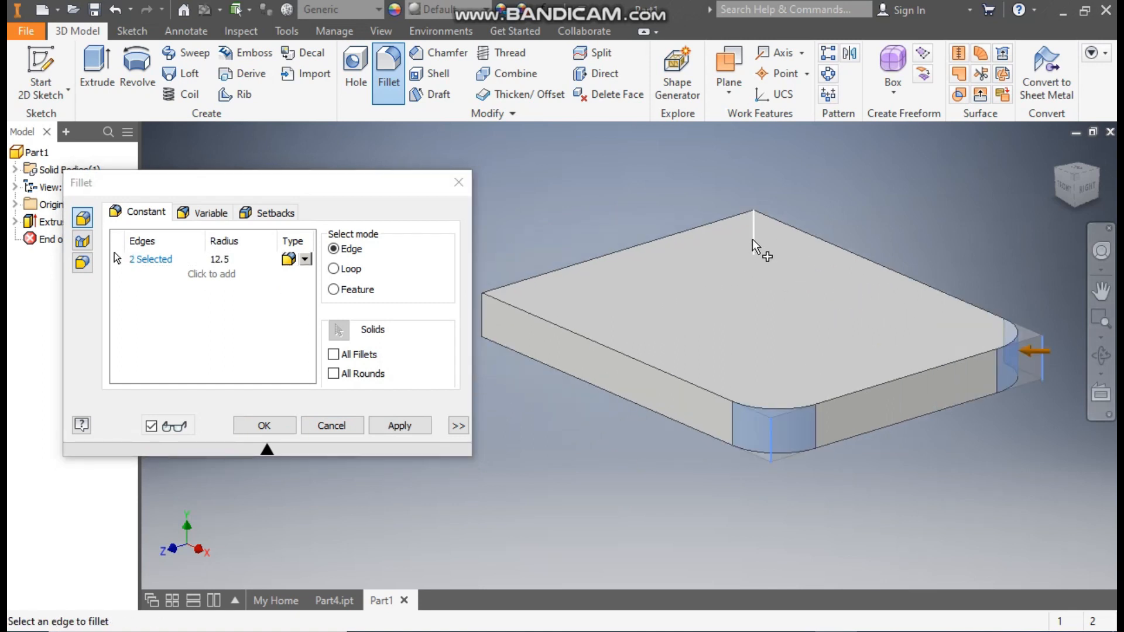
pyautogui.click(753, 249)
pyautogui.click(484, 319)
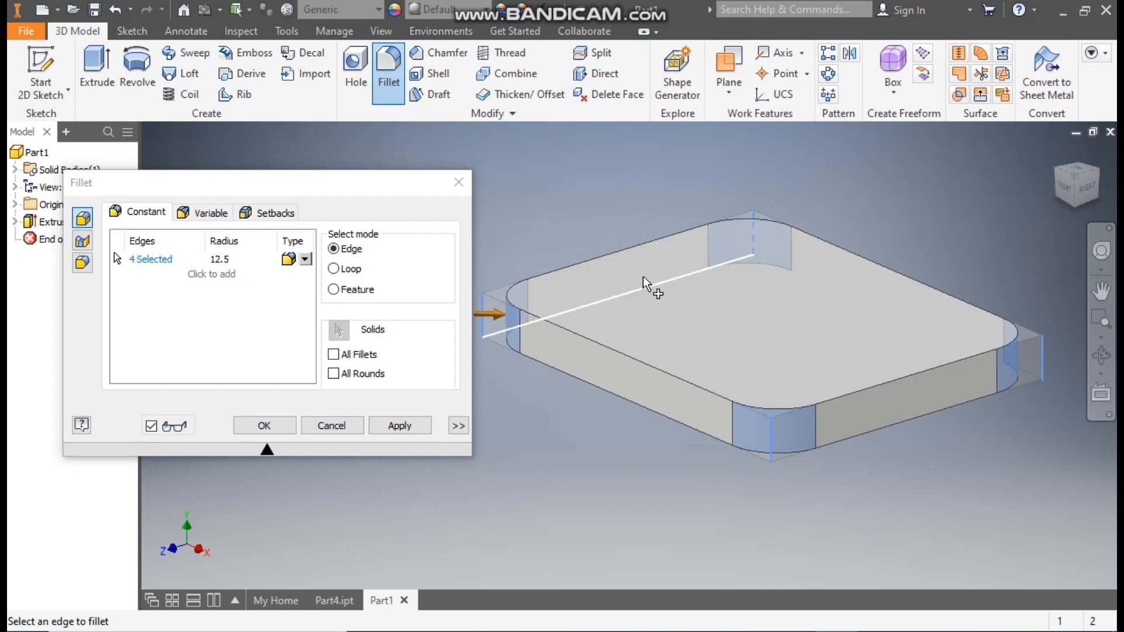
pyautogui.click(265, 425)
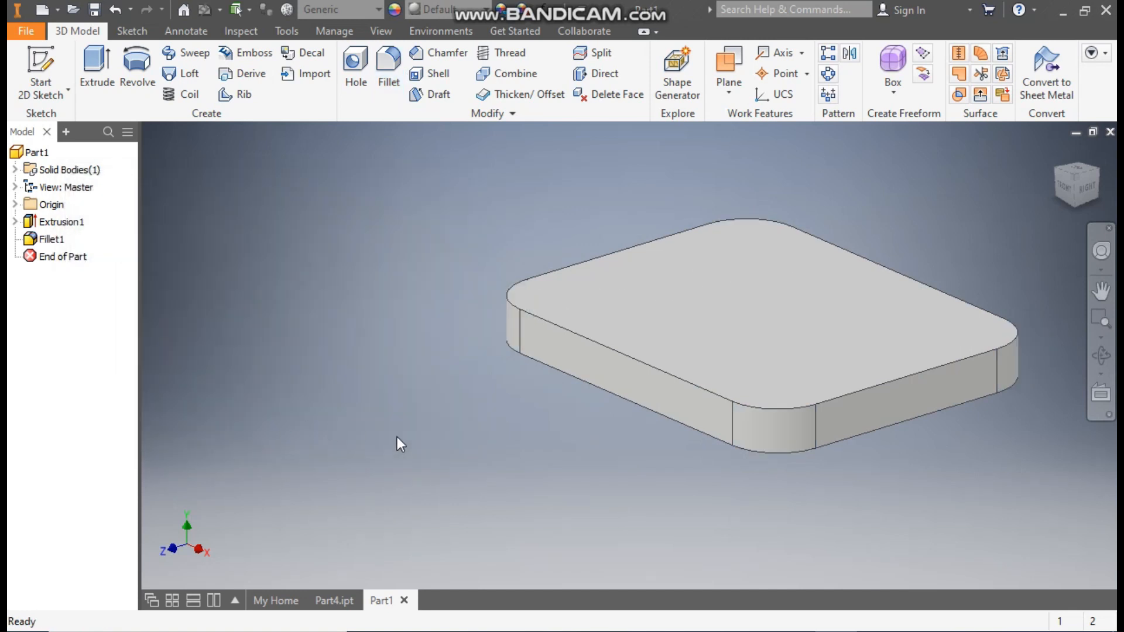
# Step: Start a sketch on the plate's top face and draw a 10 mm circle concentric with the upper-left rounded corner
pyautogui.click(729, 292)
pyautogui.click(849, 280)
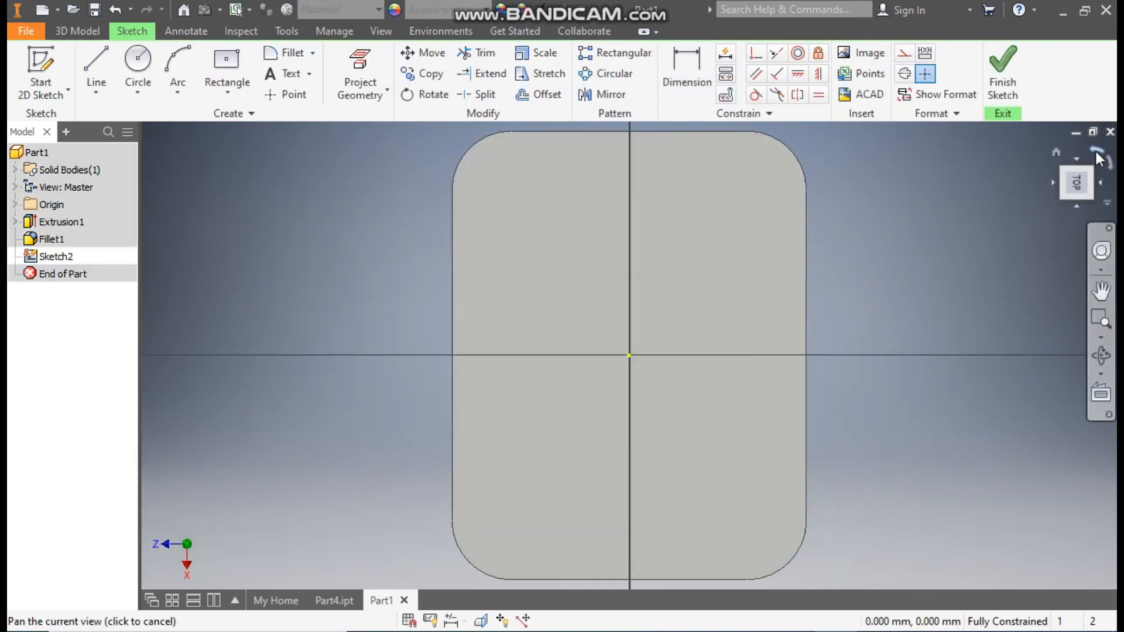
pyautogui.click(1099, 161)
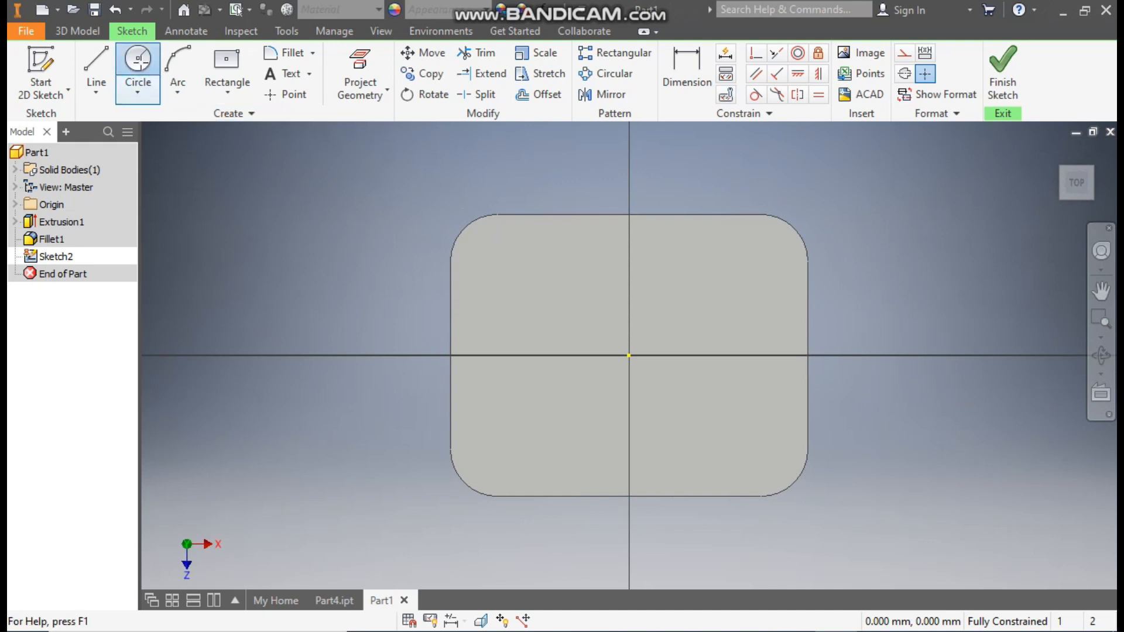
pyautogui.click(138, 58)
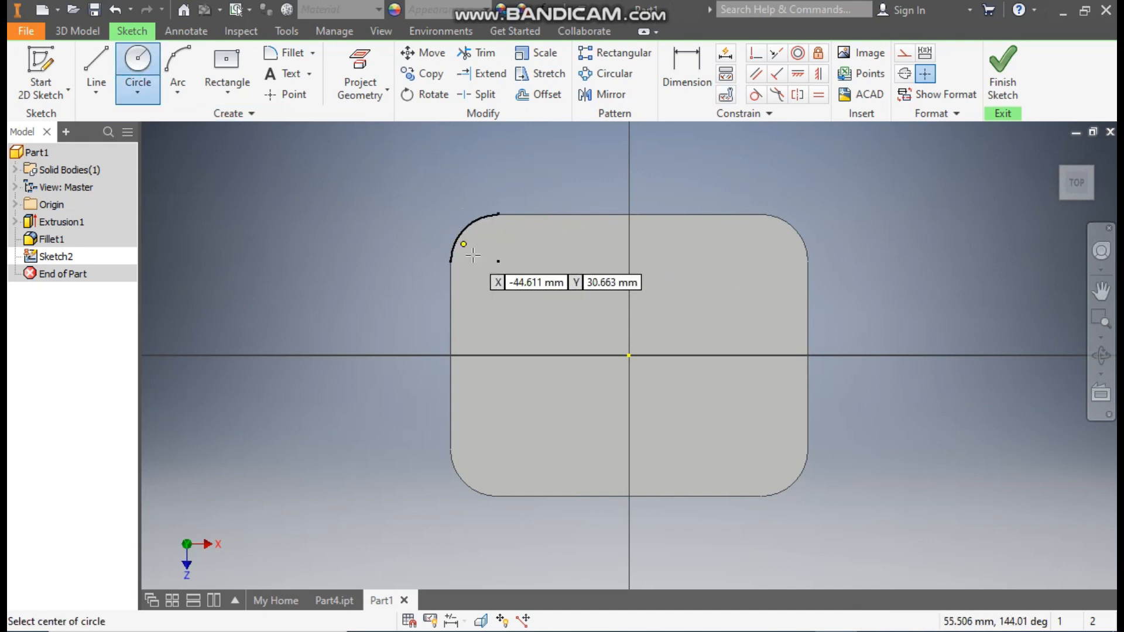
pyautogui.click(497, 261)
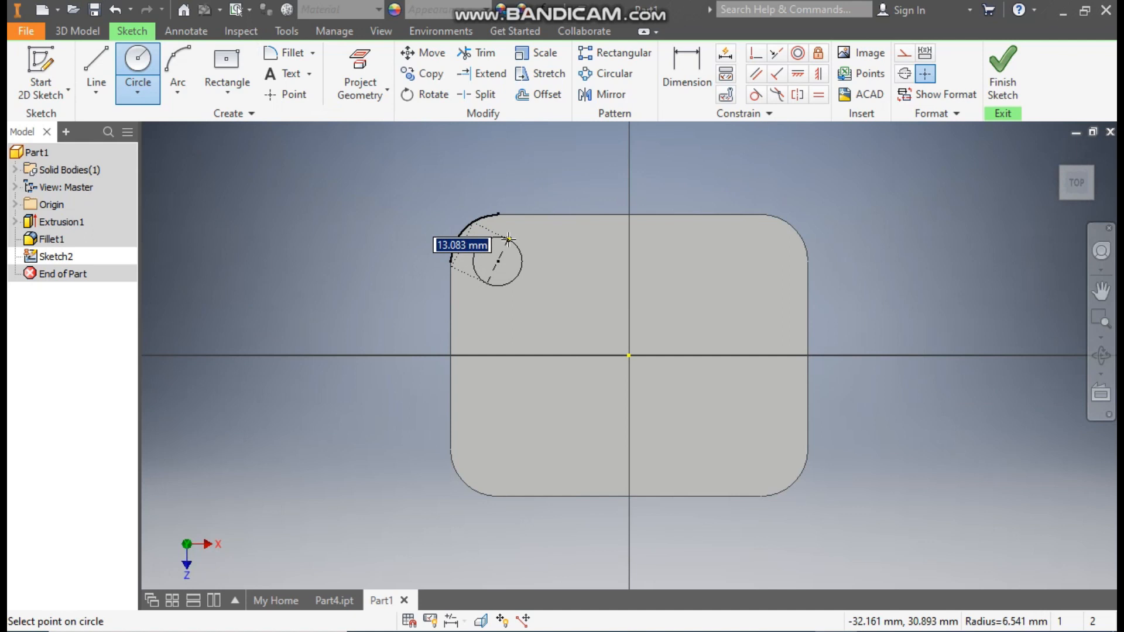
pyautogui.write('10')
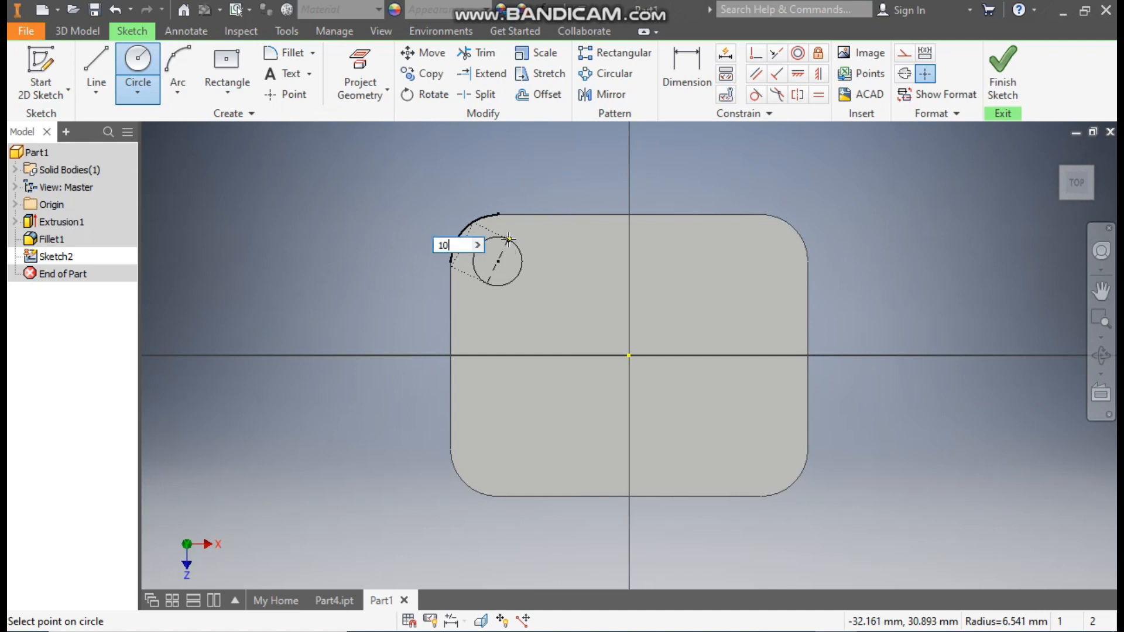
pyautogui.press('Return')
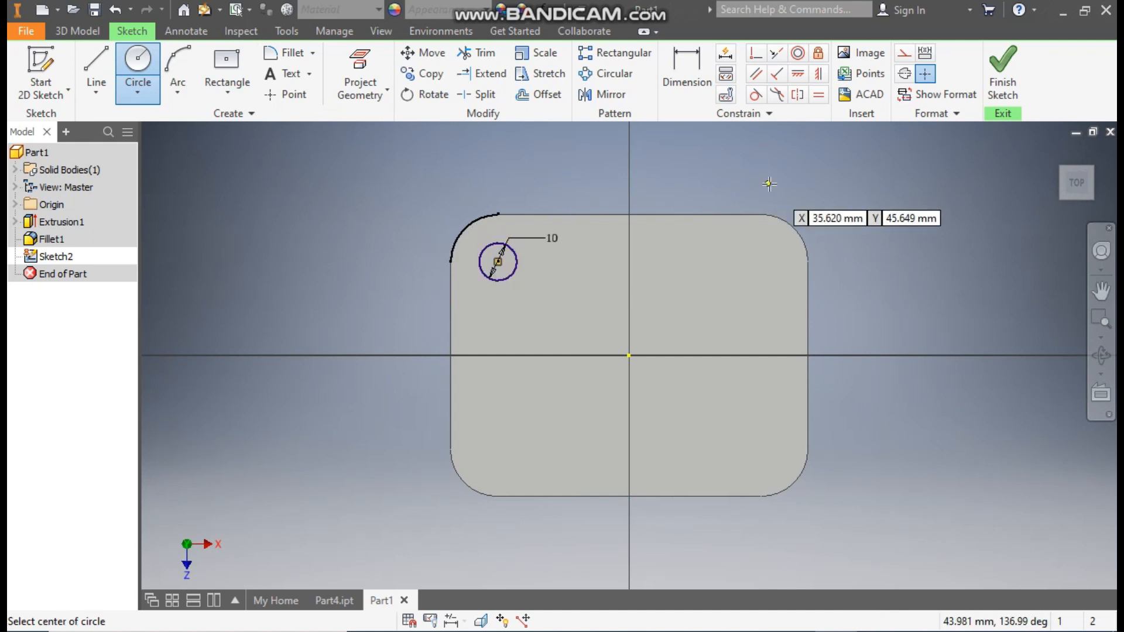
# Step: Draw one circle at the arc center of each of the three remaining rounded corners
pyautogui.click(761, 261)
pyautogui.click(782, 280)
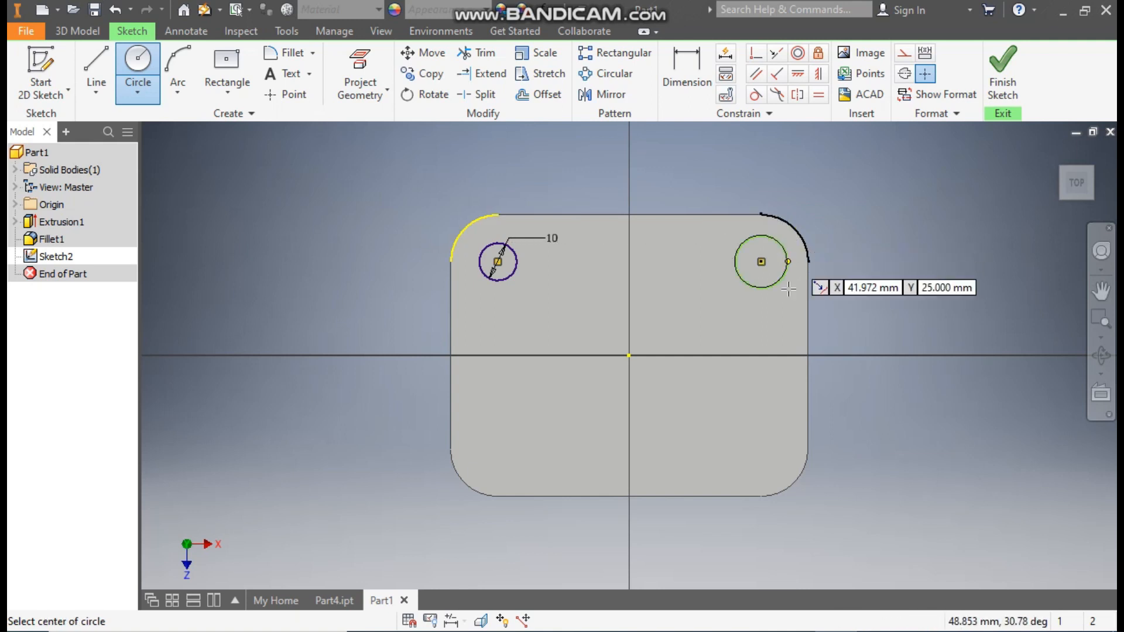
pyautogui.click(761, 449)
pyautogui.click(776, 462)
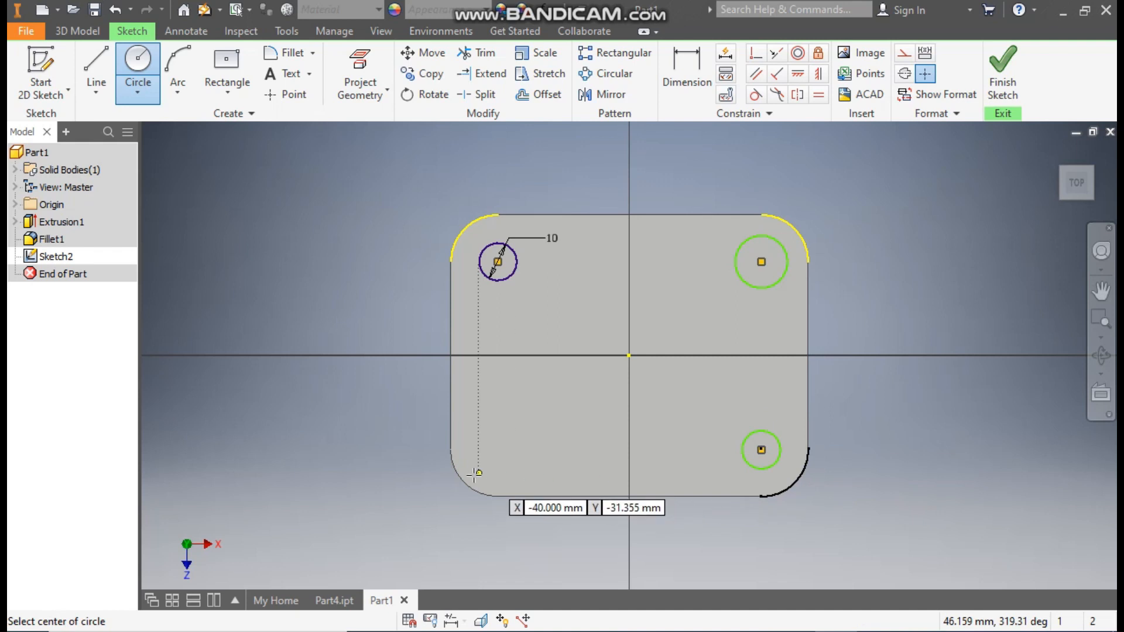
pyautogui.click(497, 449)
pyautogui.click(505, 468)
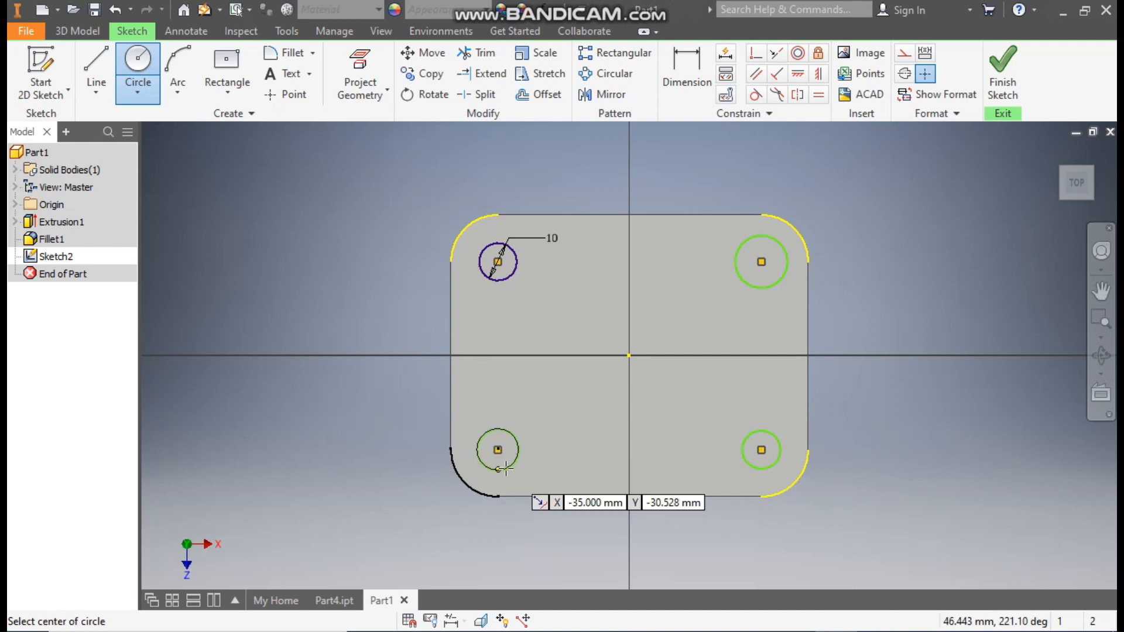
pyautogui.press('Escape')
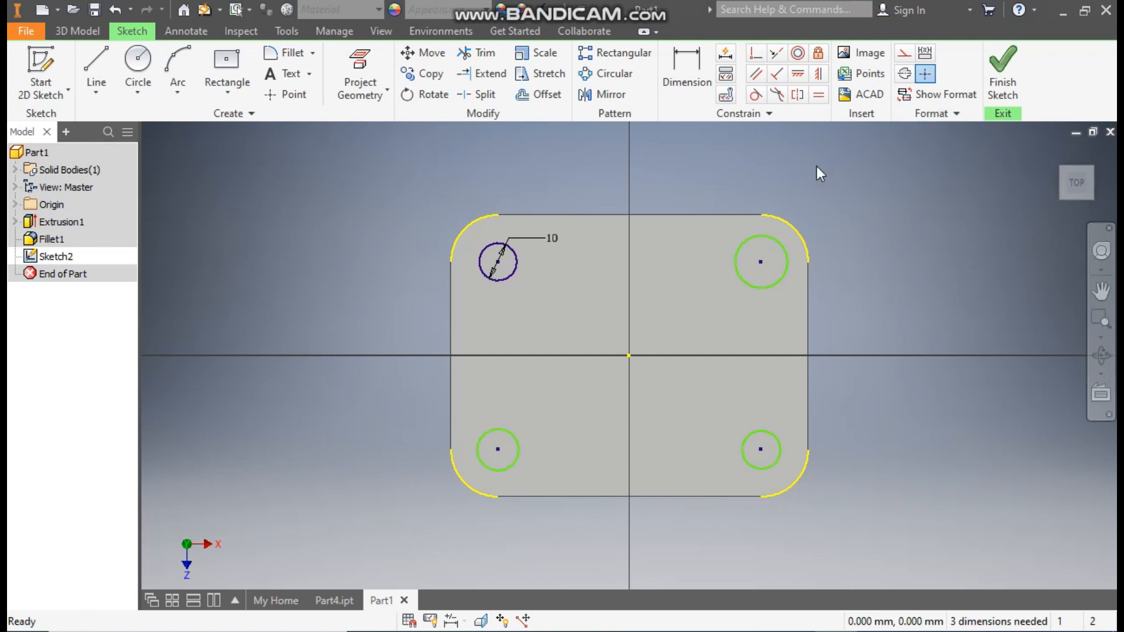
# Step: Apply equal constraints between the dimensioned 10 mm circle and each of the other three corner circles
pyautogui.click(819, 95)
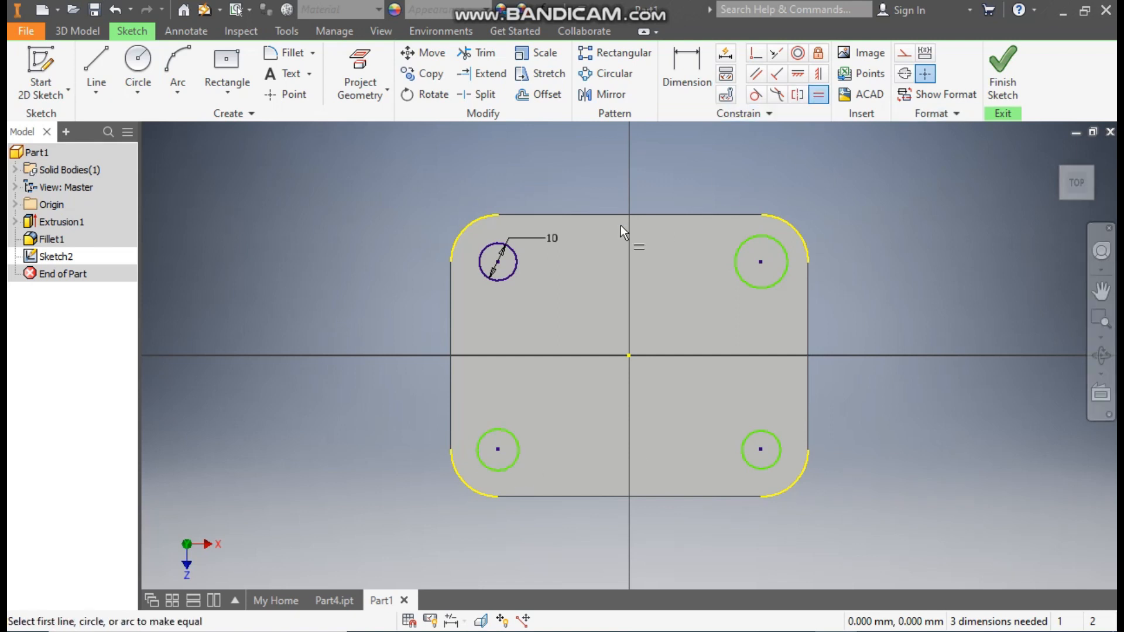
pyautogui.click(516, 273)
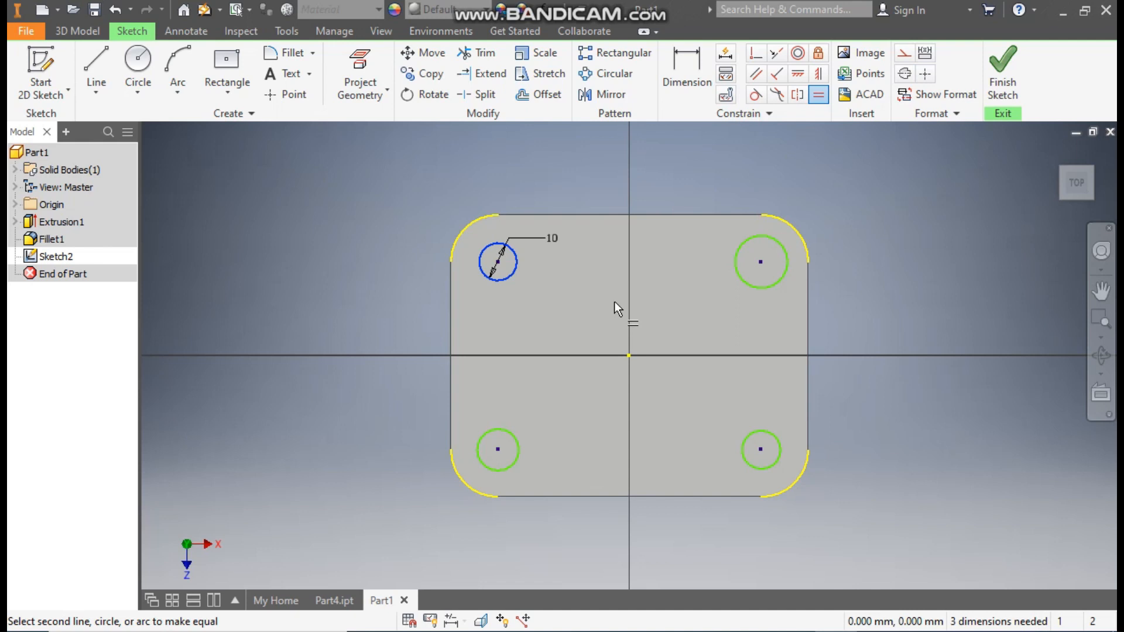
pyautogui.click(775, 284)
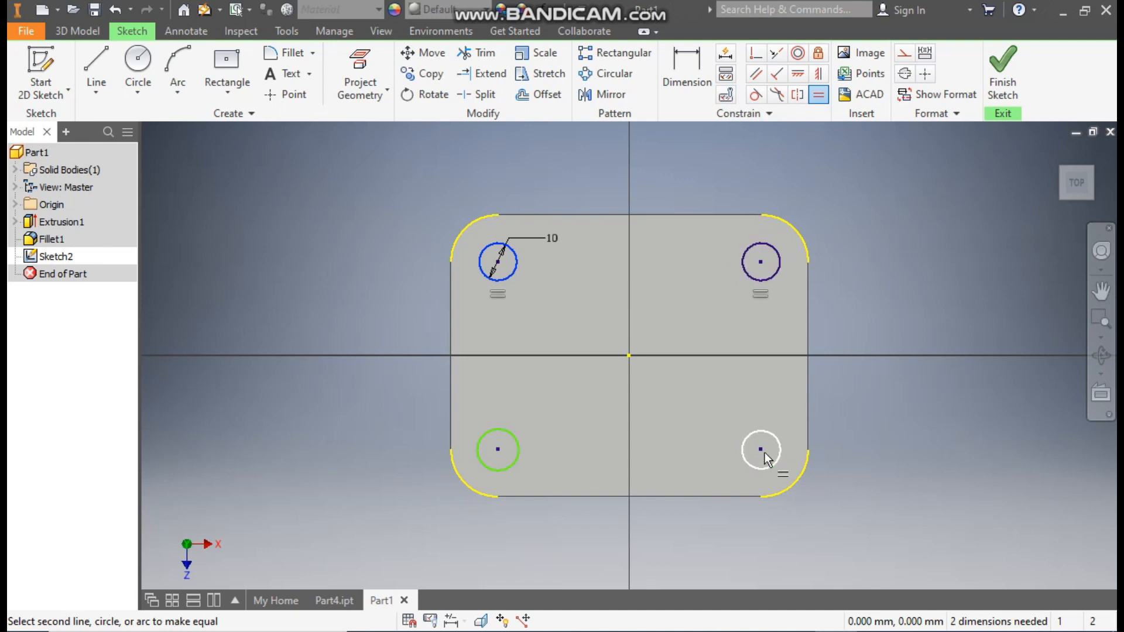
pyautogui.click(761, 469)
pyautogui.click(501, 467)
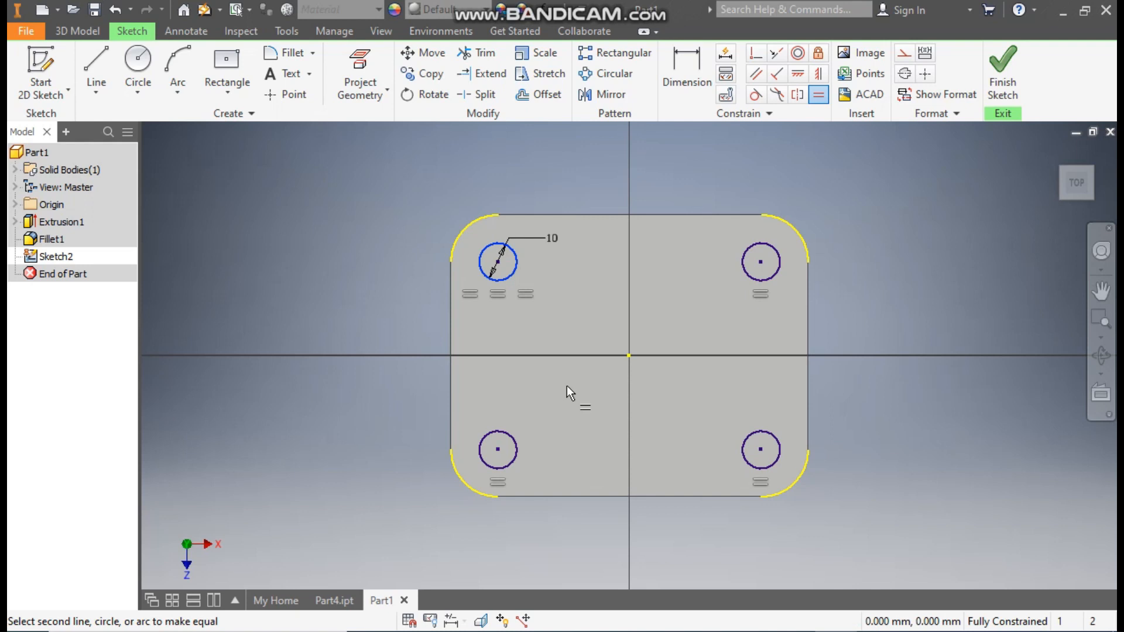
# Step: Finish the hole sketch and extrude the four corner circles as a cut with extents All through the base plate
pyautogui.press('Escape')
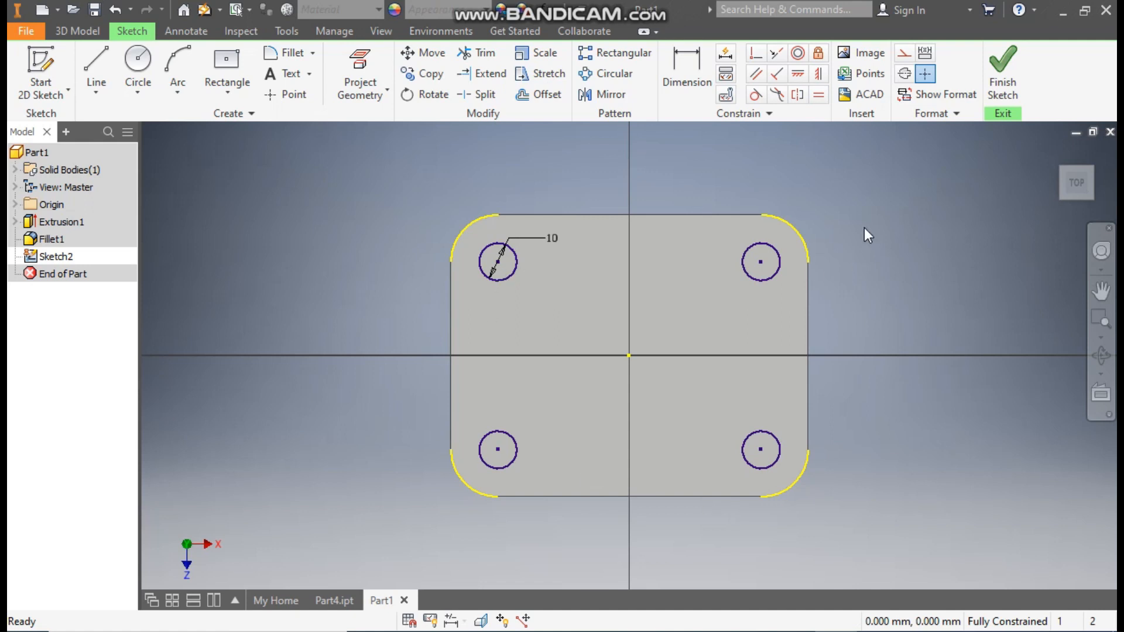
pyautogui.click(1003, 87)
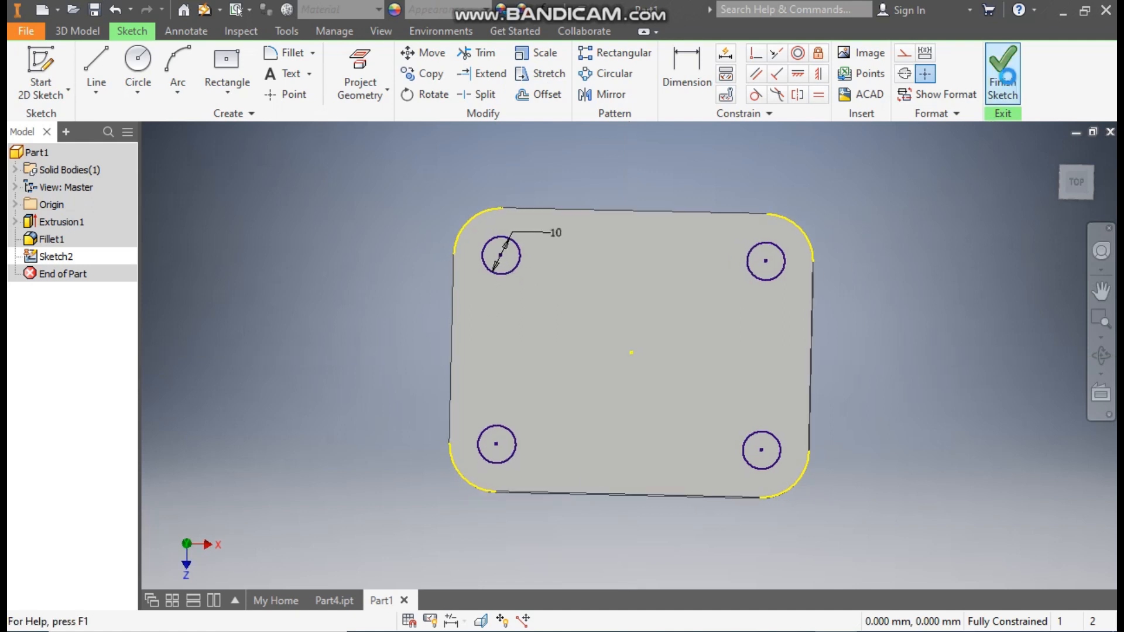
pyautogui.click(97, 67)
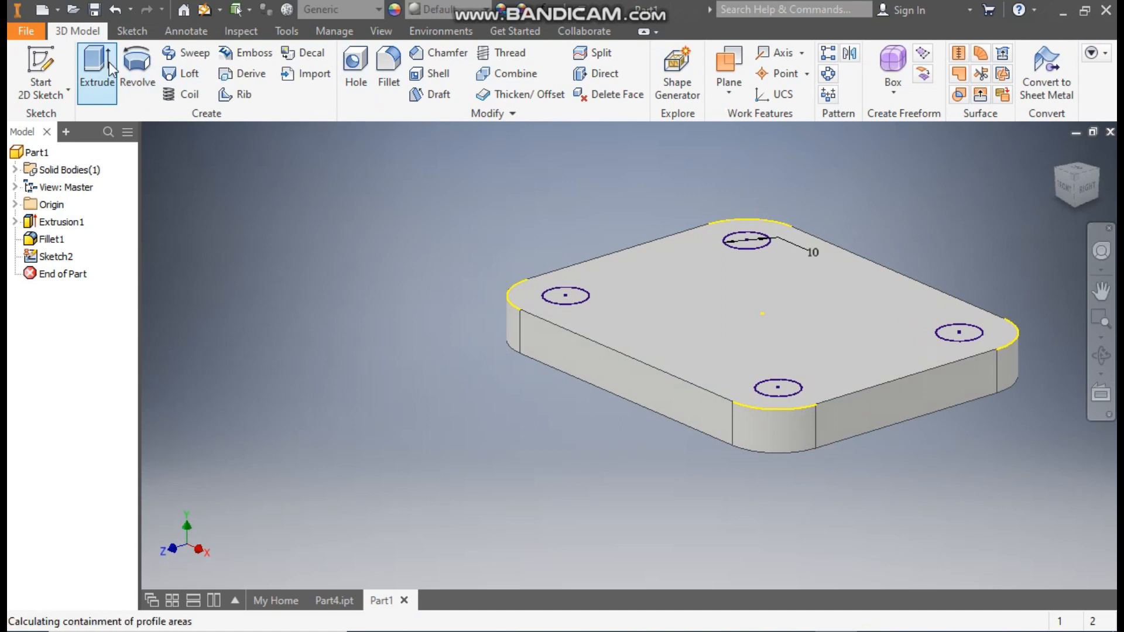
pyautogui.moveTo(1026, 159); pyautogui.dragTo(502, 388)
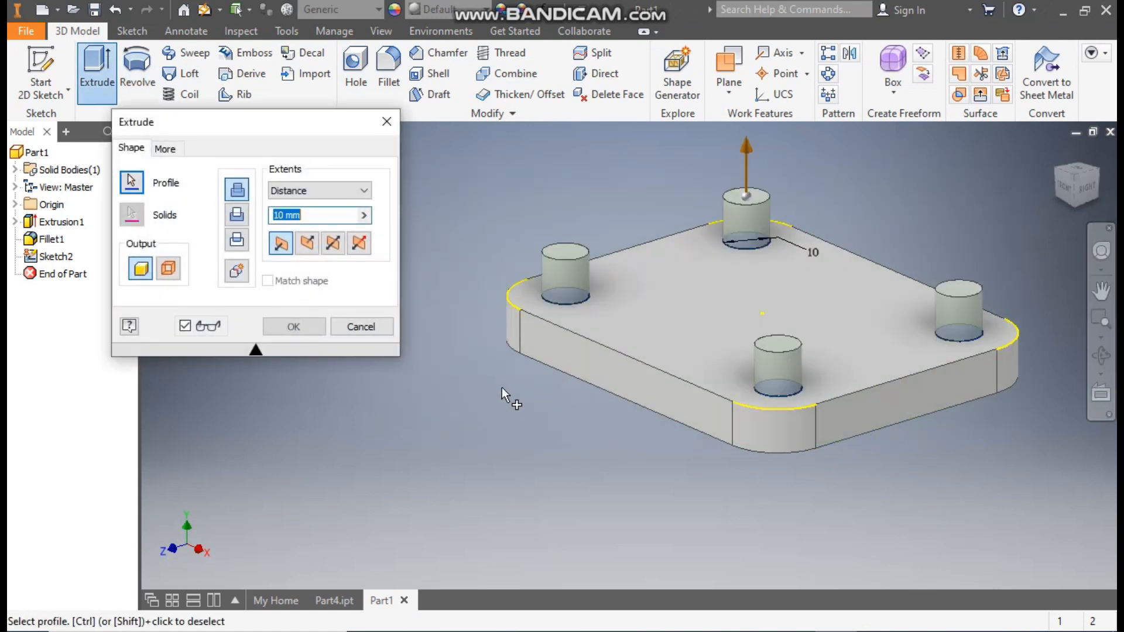
pyautogui.click(236, 216)
pyautogui.click(316, 189)
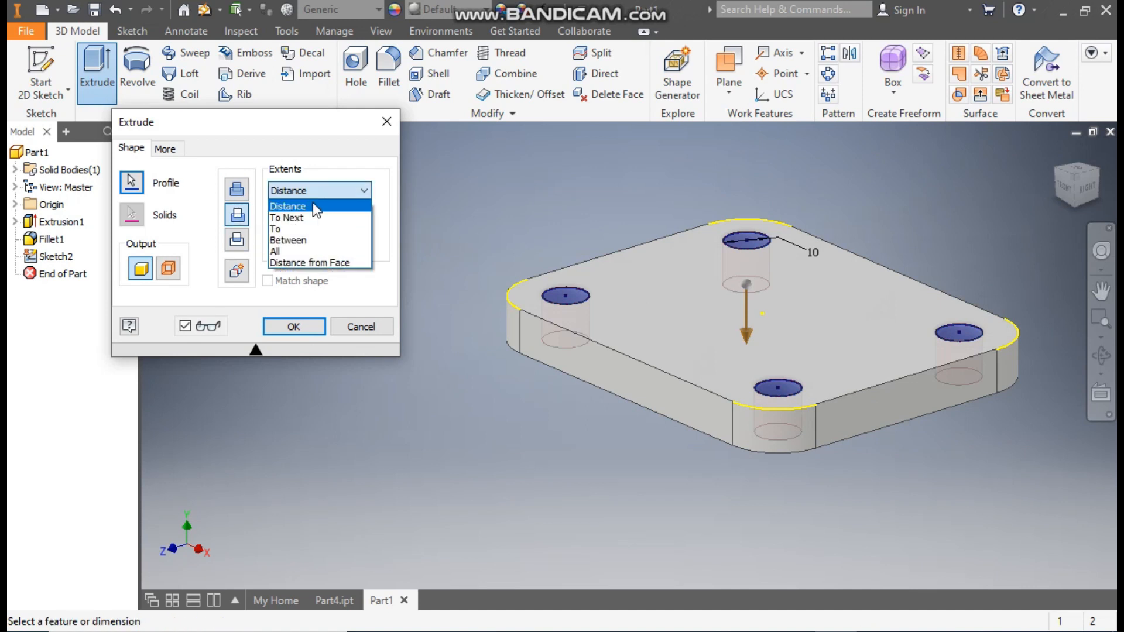
pyautogui.click(297, 251)
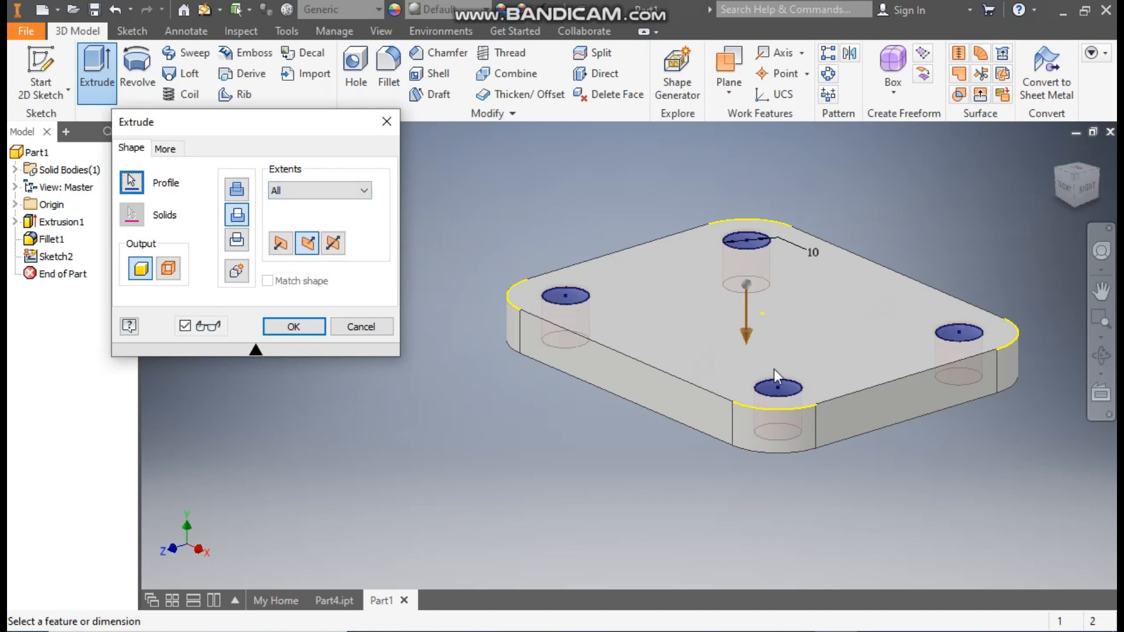
pyautogui.click(309, 332)
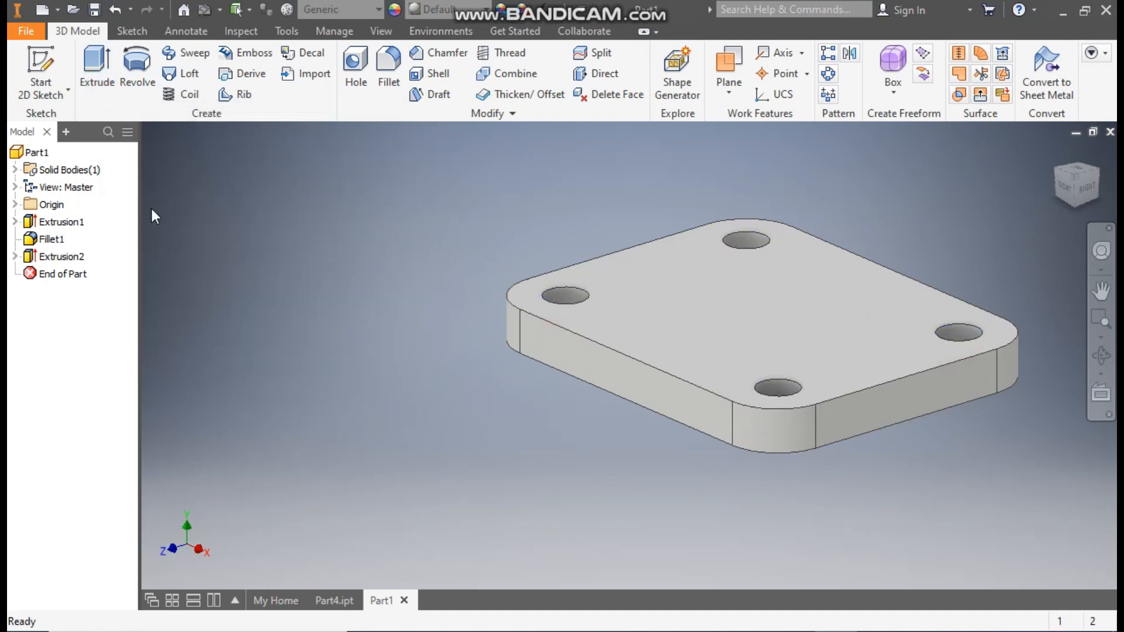
# Step: Start a sketch on the YZ plane and draw a vertical line about 40 mm up from the plate's top front edge, continued by a line sloping towards the back
pyautogui.click(14, 205)
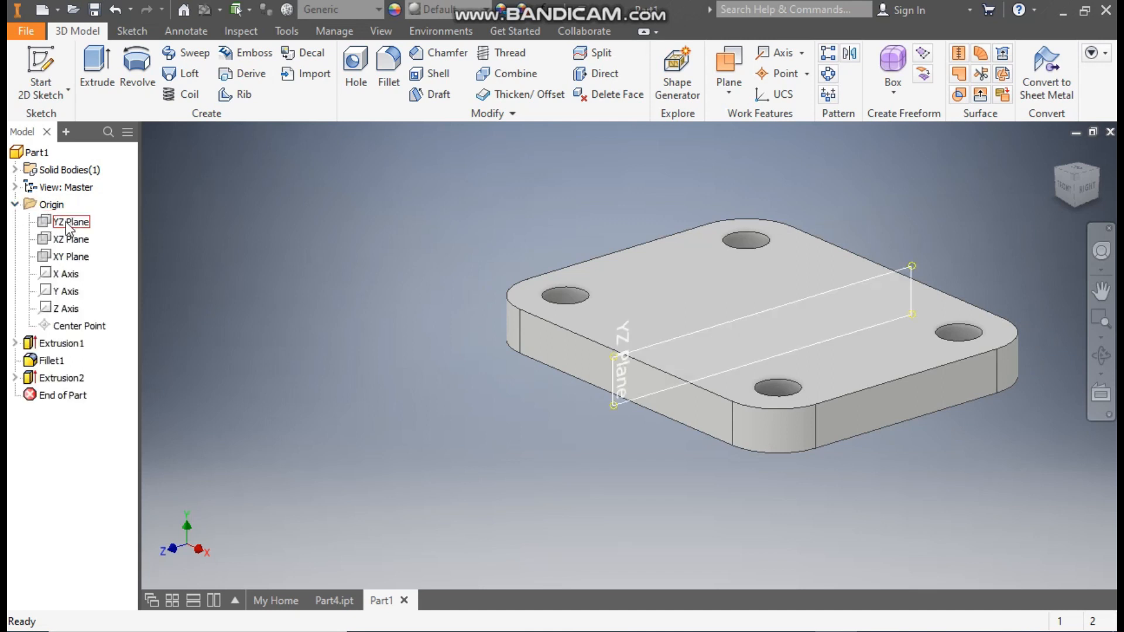
pyautogui.click(67, 225)
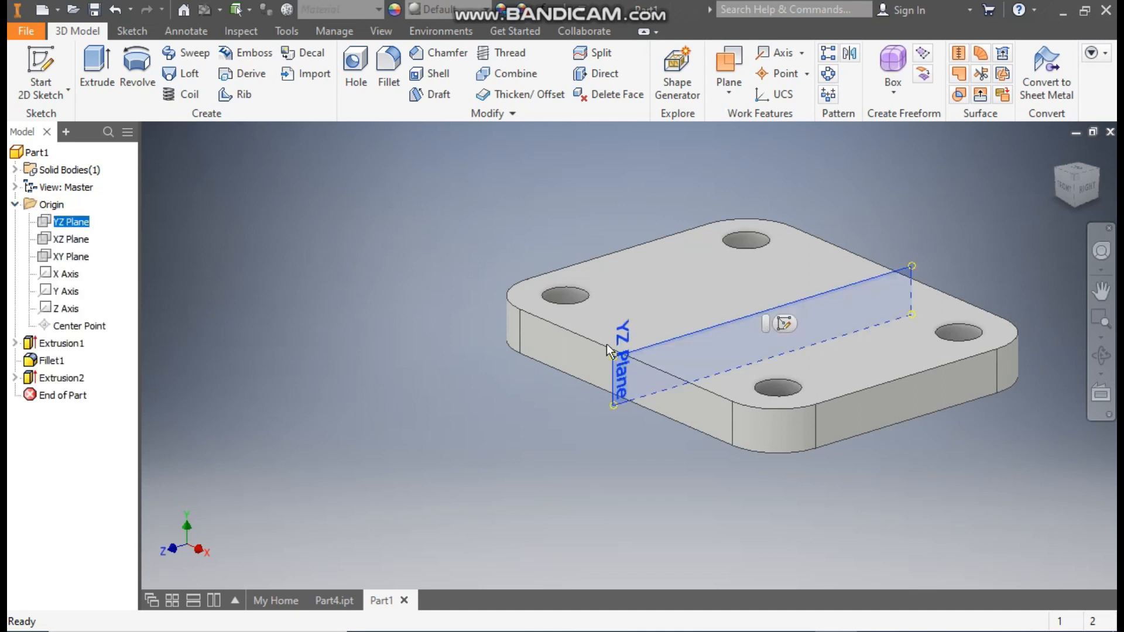
pyautogui.click(785, 324)
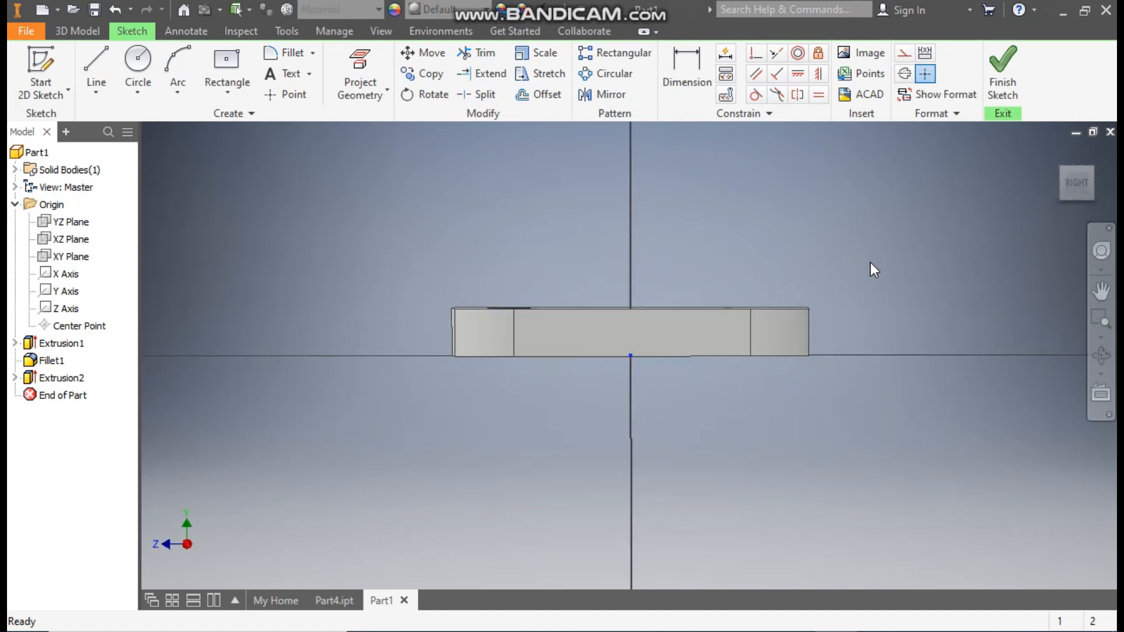
pyautogui.moveTo(818, 221); pyautogui.dragTo(817, 281, button='middle')
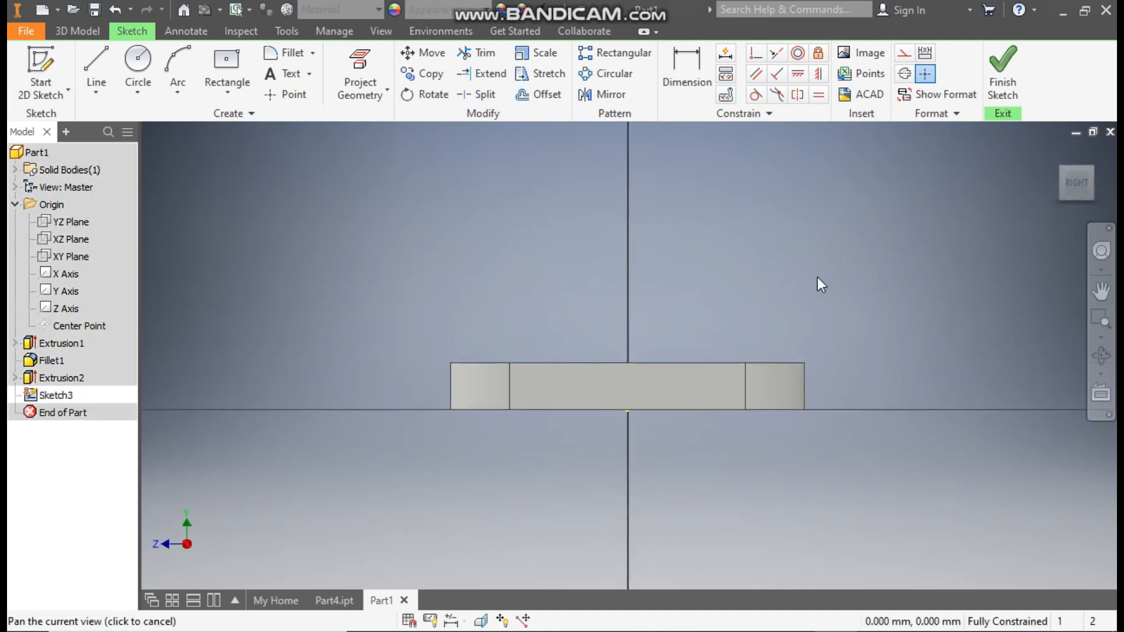
pyautogui.click(106, 70)
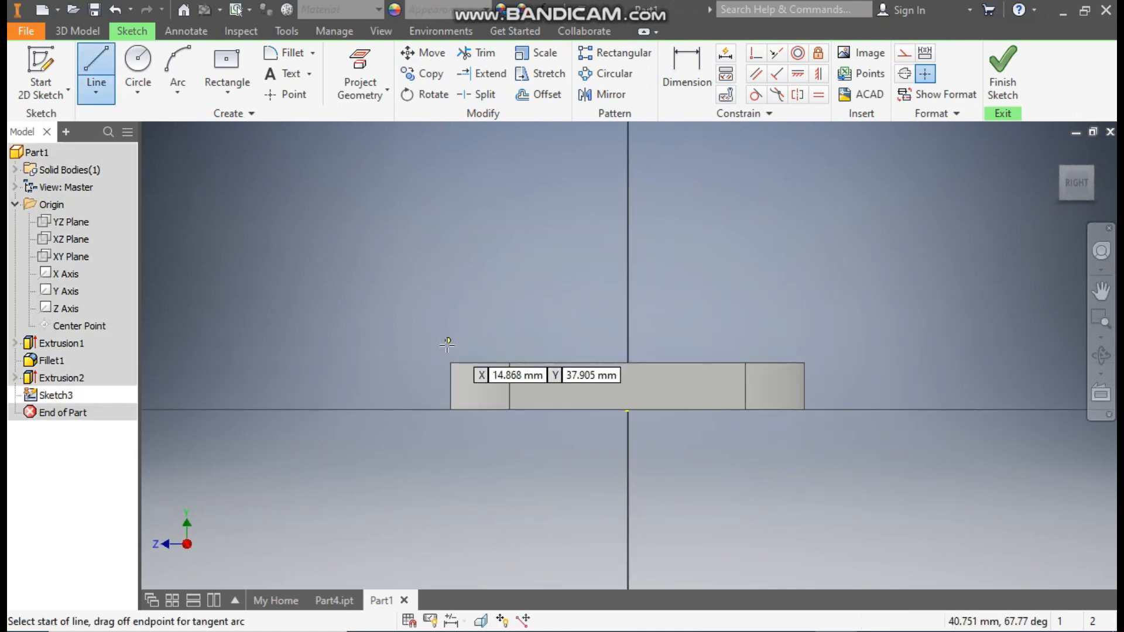
pyautogui.click(450, 363)
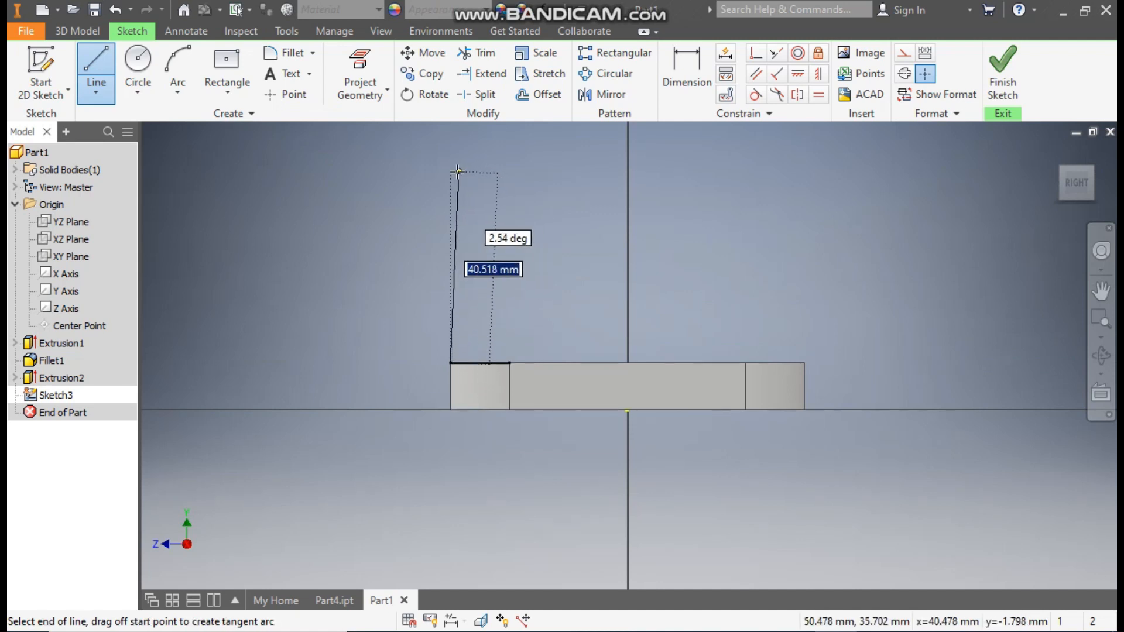
pyautogui.click(451, 173)
pyautogui.moveTo(554, 202); pyautogui.dragTo(514, 398, button='middle')
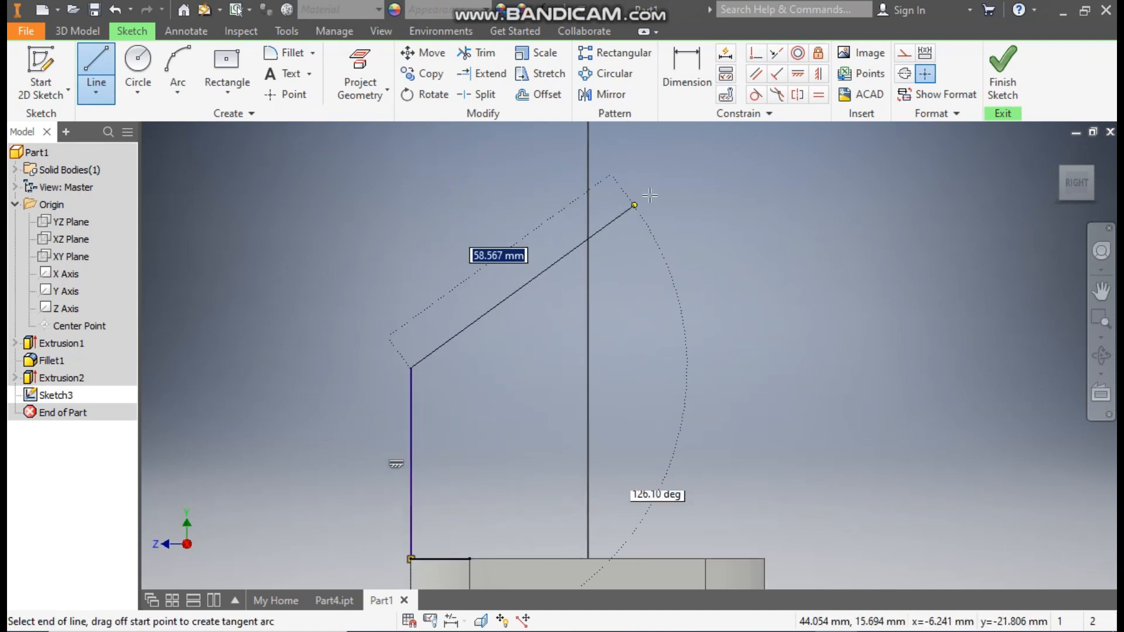
pyautogui.click(671, 179)
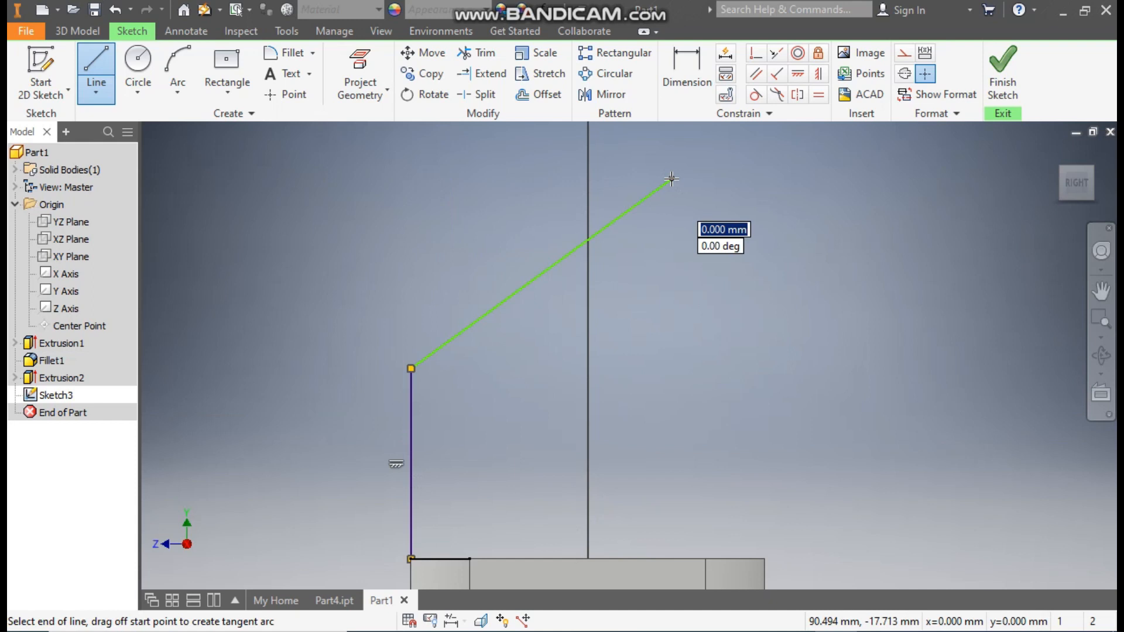
pyautogui.press('Escape')
# Step: Dimension the vertical line's length as 65 mm
pyautogui.click(687, 72)
pyautogui.click(408, 409)
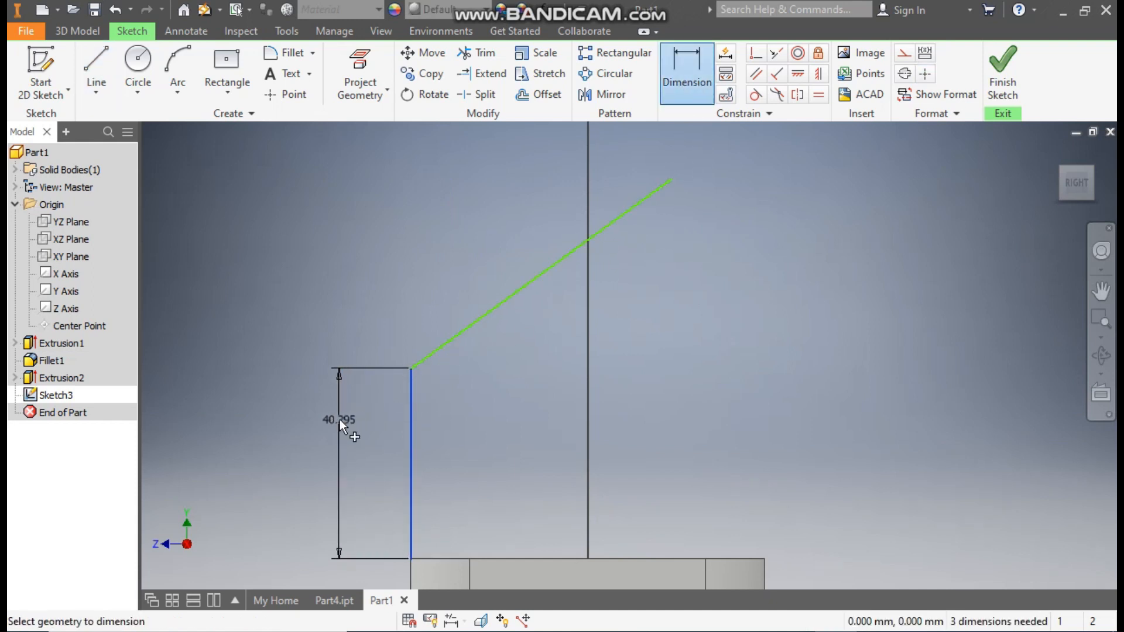
pyautogui.click(338, 419)
pyautogui.write('65')
pyautogui.press('Return')
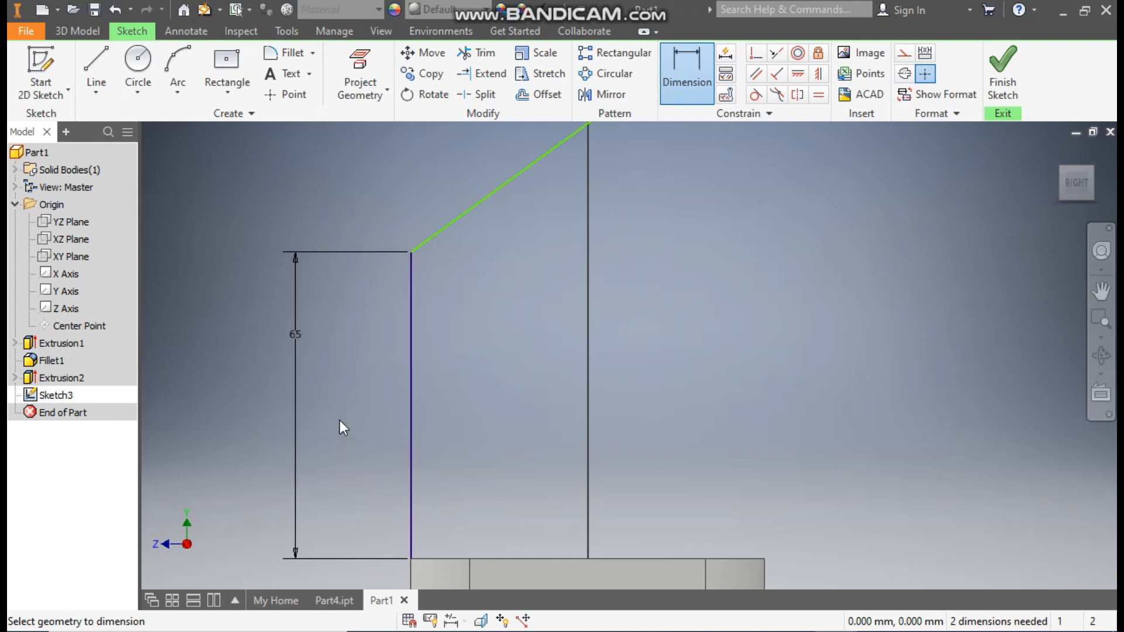
# Step: Dimension the angle between the vertical line and the sloping line as 120 degrees
pyautogui.click(446, 228)
pyautogui.click(413, 293)
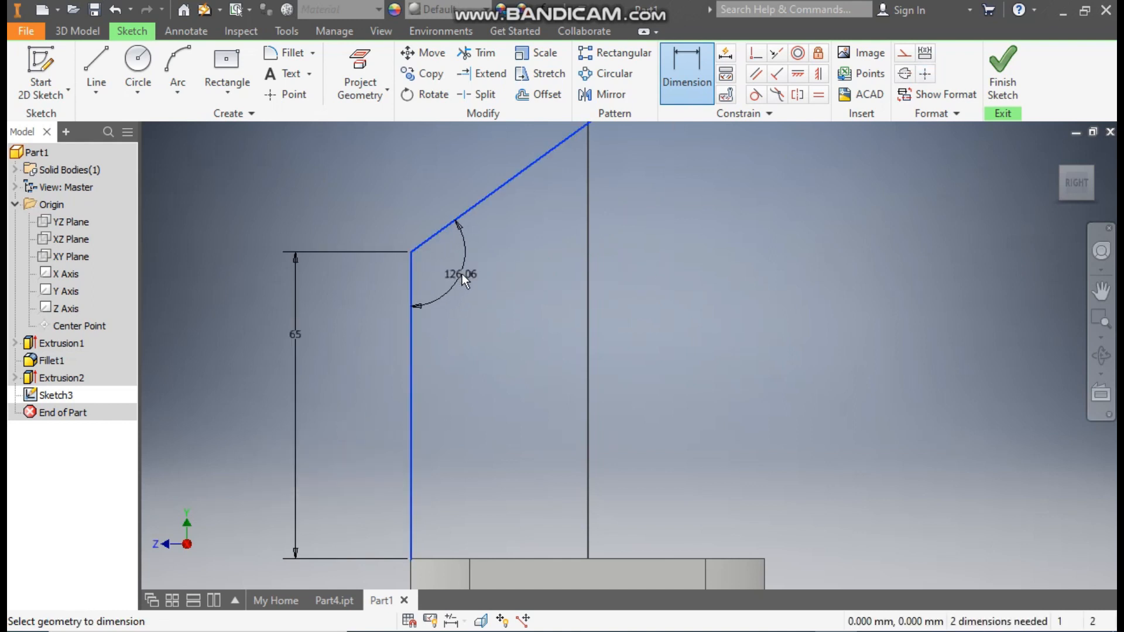
pyautogui.click(462, 274)
pyautogui.write('120')
pyautogui.press('Return')
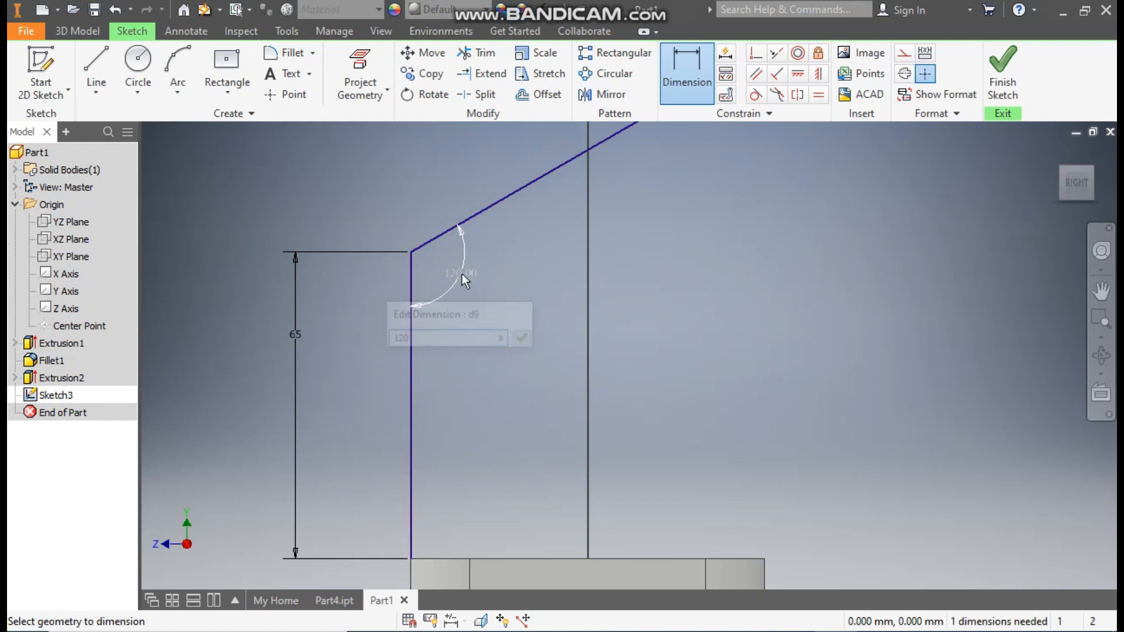
pyautogui.scroll(-3, 544, 310)
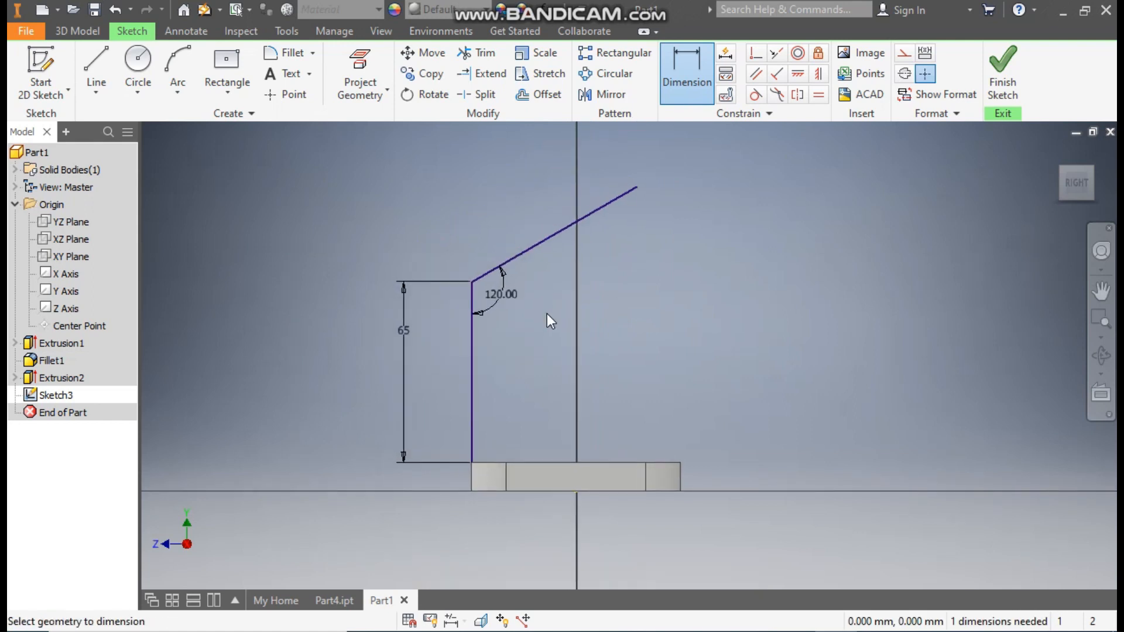
pyautogui.press('Escape')
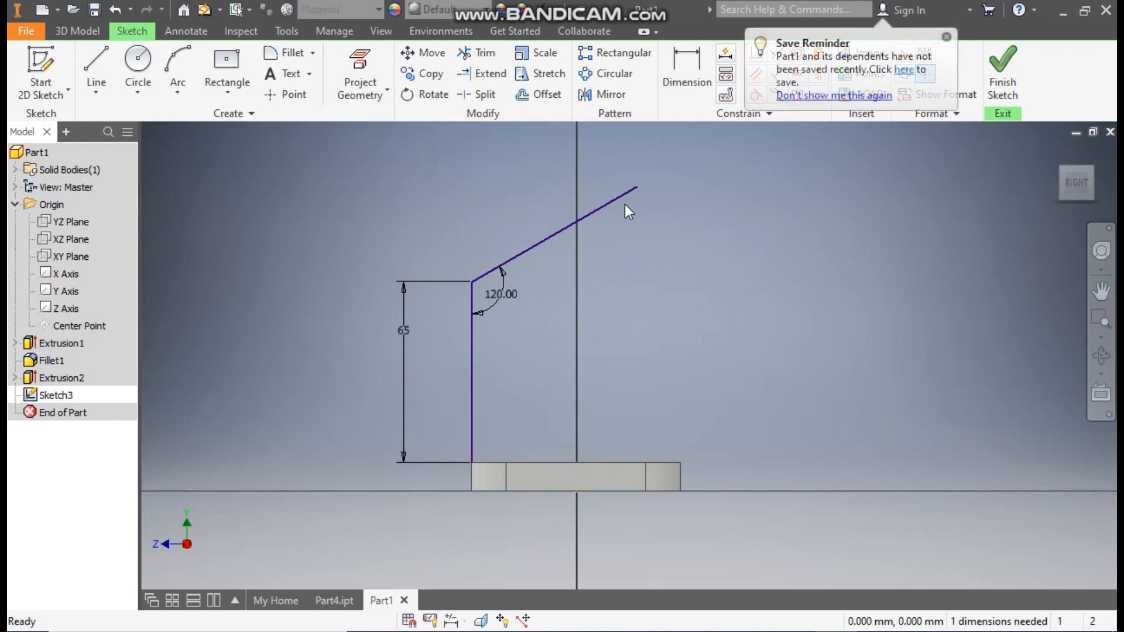
# Step: Convert both sketch lines to construction geometry and finish the sketch
pyautogui.moveTo(683, 140); pyautogui.dragTo(424, 392)
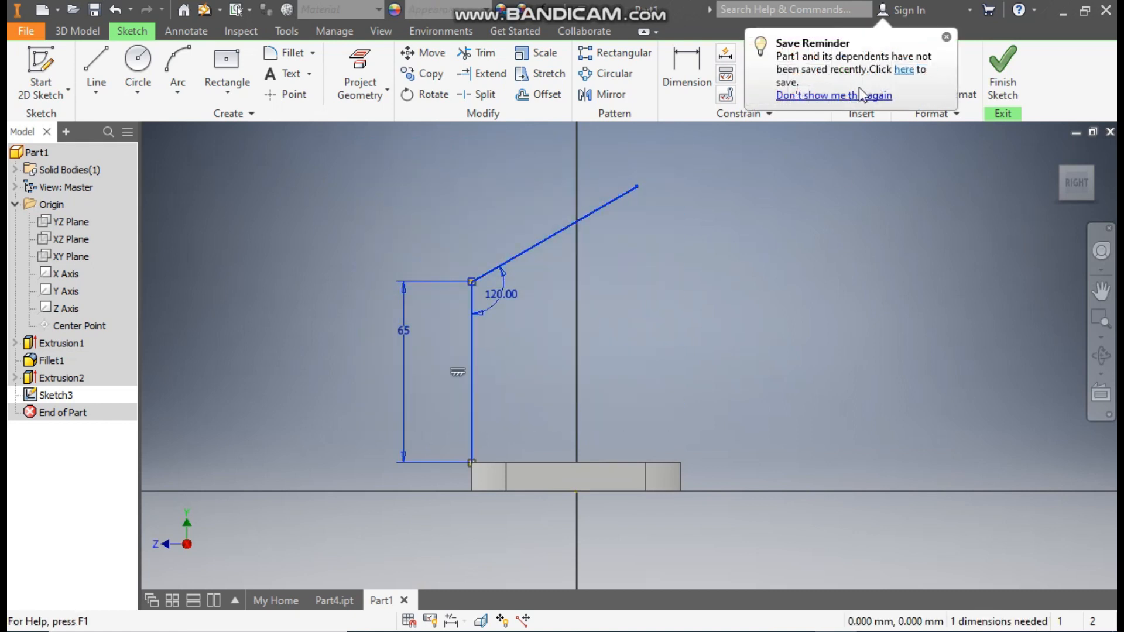
pyautogui.click(946, 37)
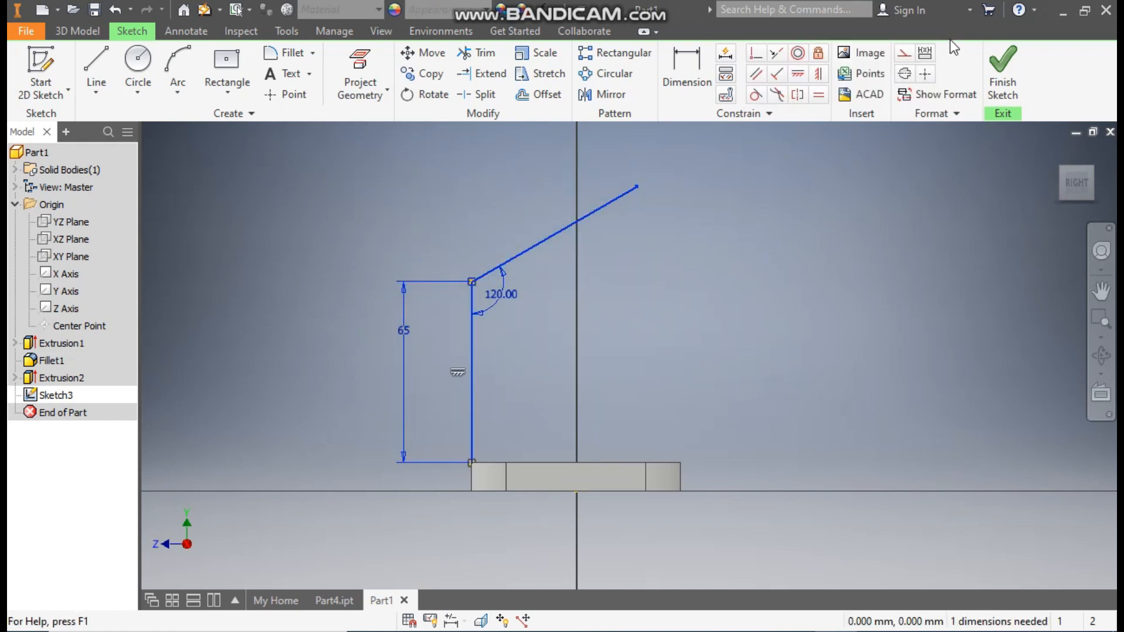
pyautogui.click(908, 59)
pyautogui.click(838, 266)
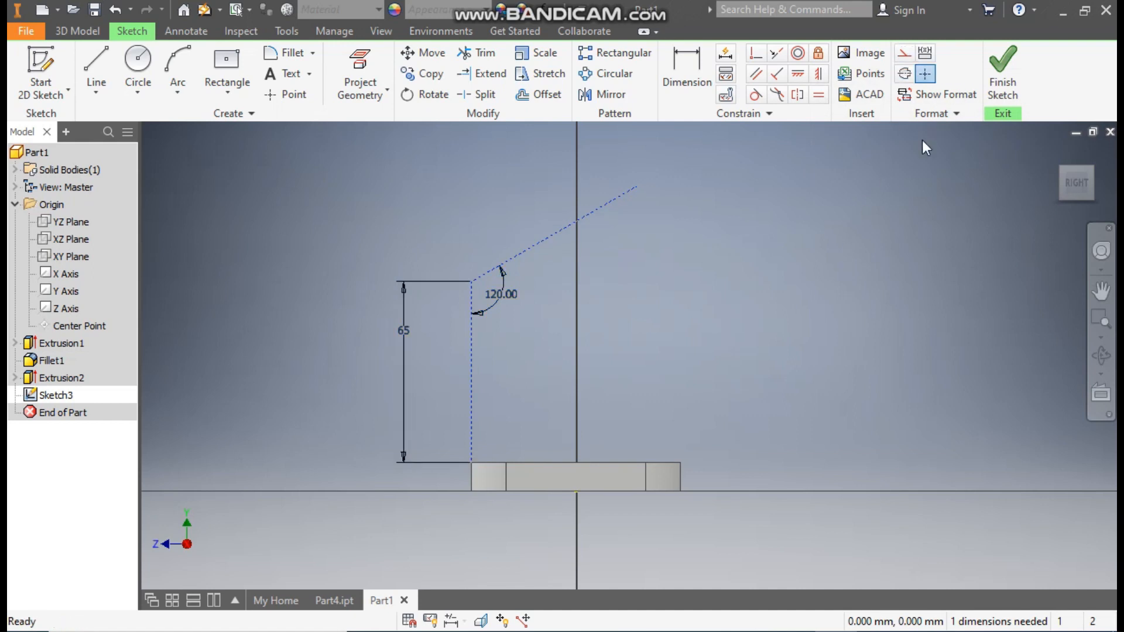
pyautogui.click(1021, 67)
pyautogui.moveTo(673, 323); pyautogui.dragTo(629, 394, button='middle')
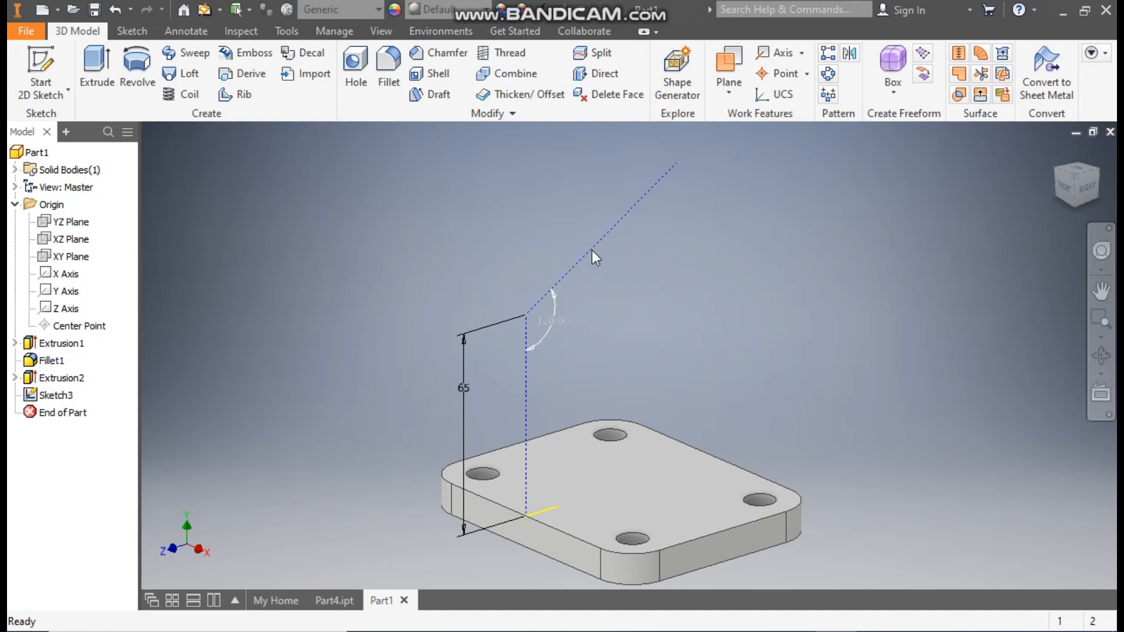
# Step: Create a work plane through the sloping construction line at 90 degrees to the YZ plane
pyautogui.click(733, 73)
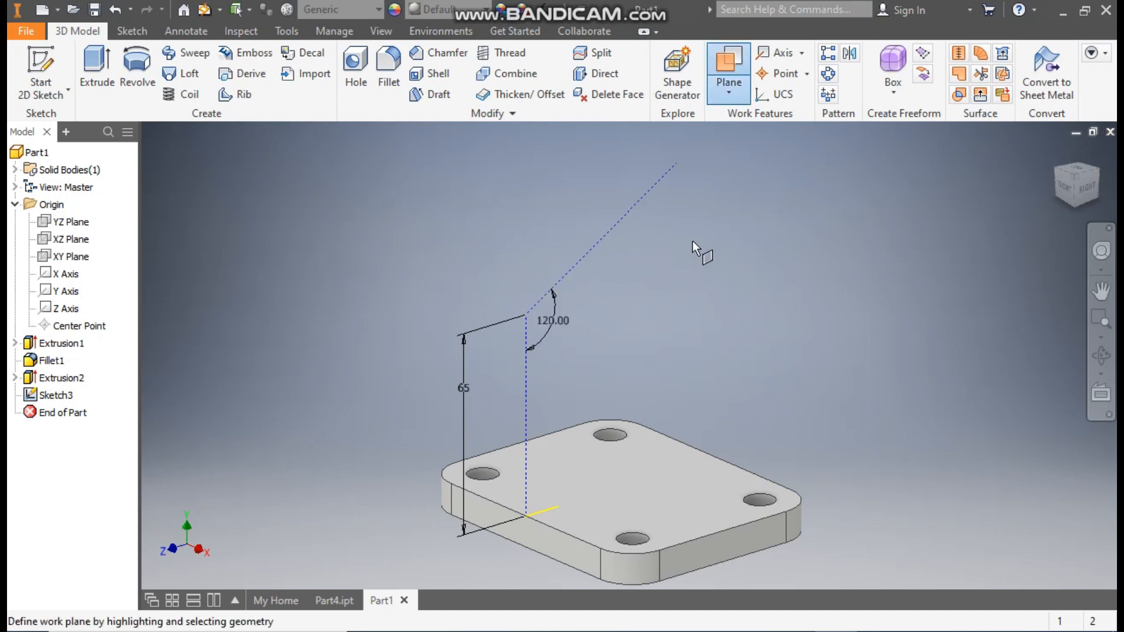
pyautogui.click(71, 222)
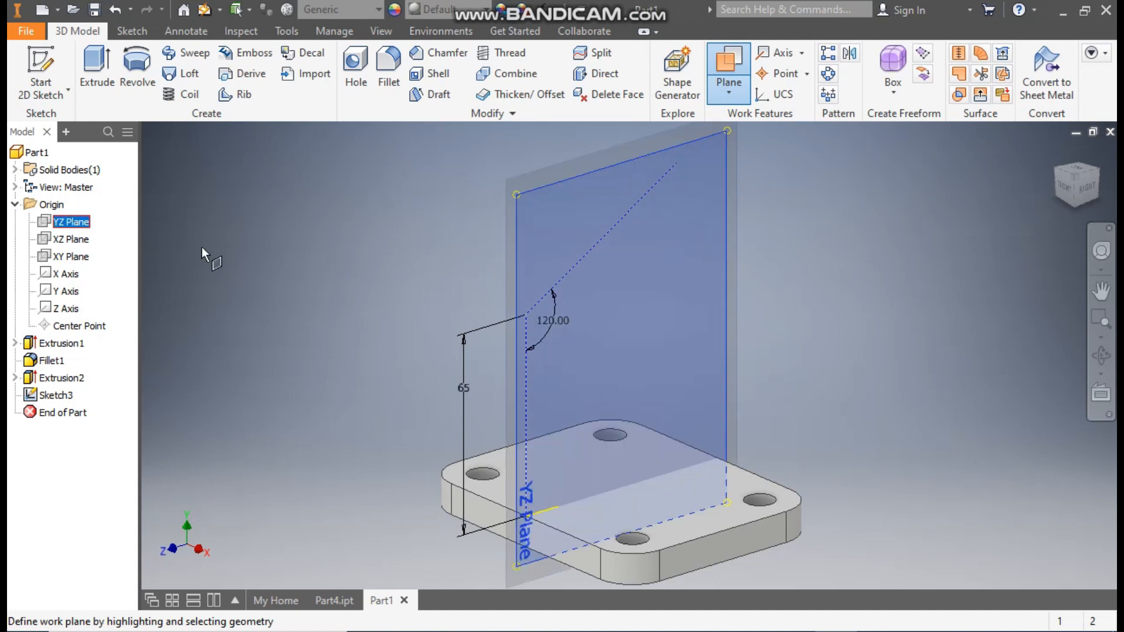
pyautogui.click(632, 211)
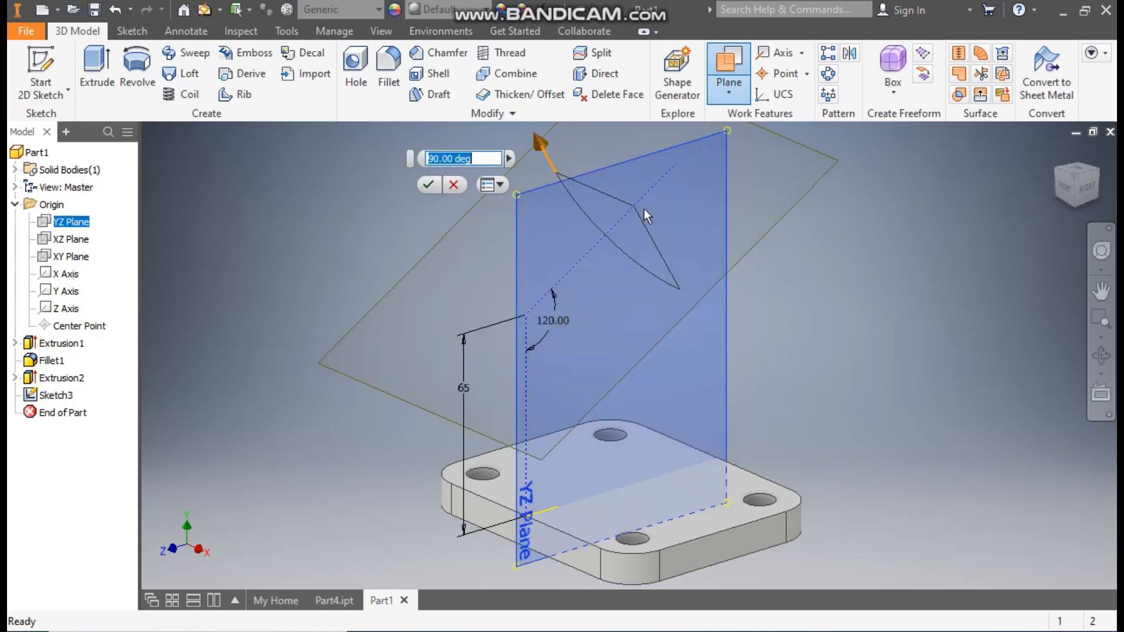
pyautogui.click(1087, 186)
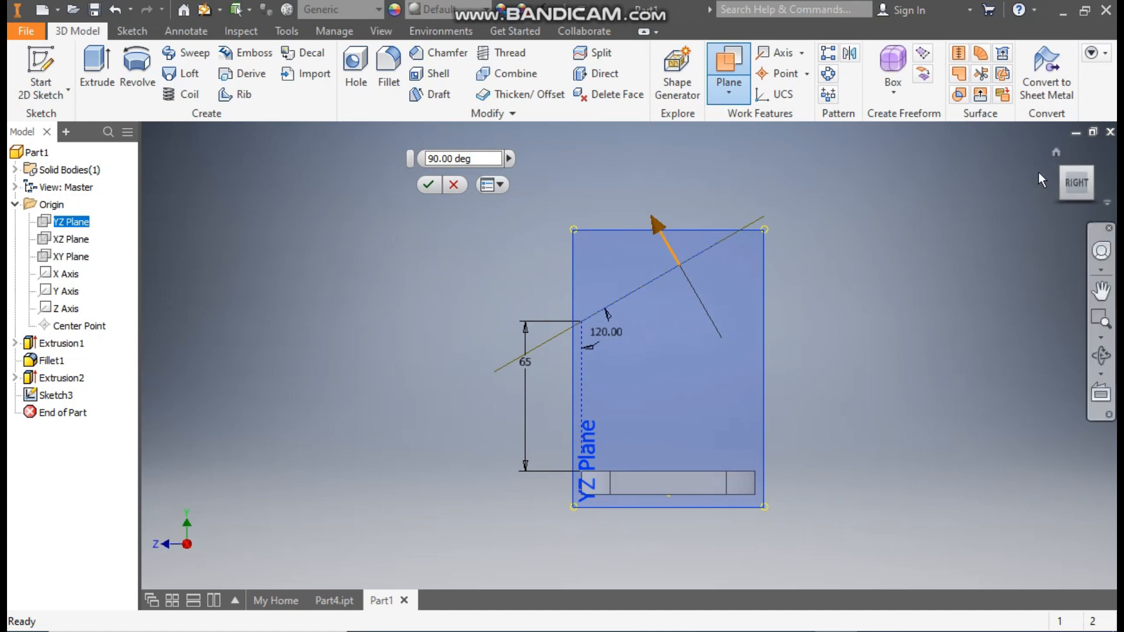
pyautogui.click(1056, 153)
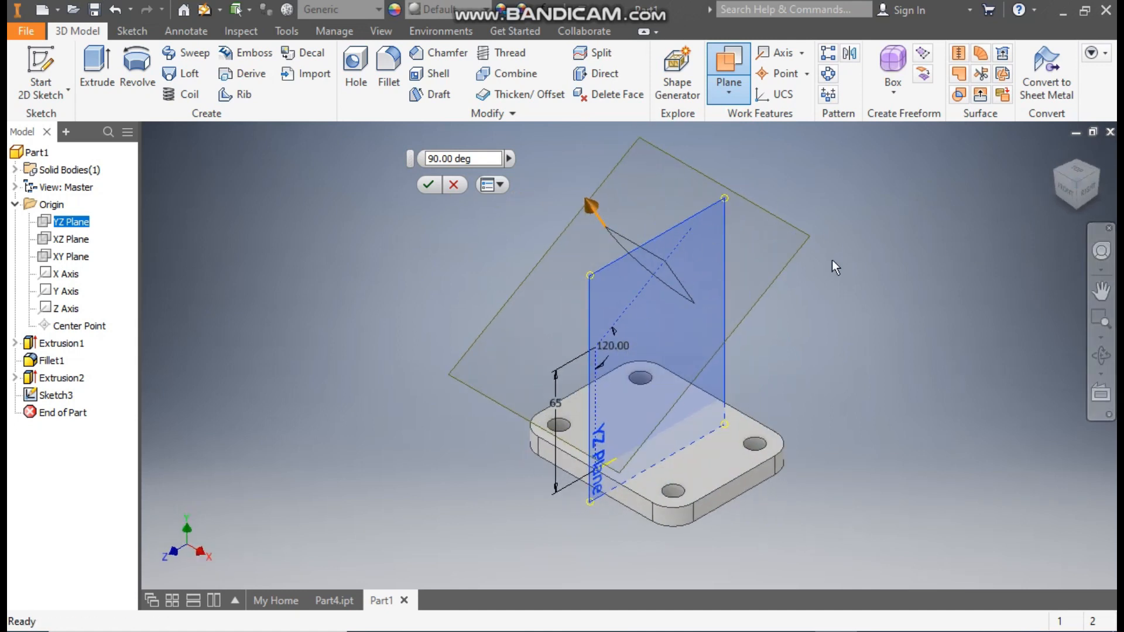
pyautogui.click(430, 184)
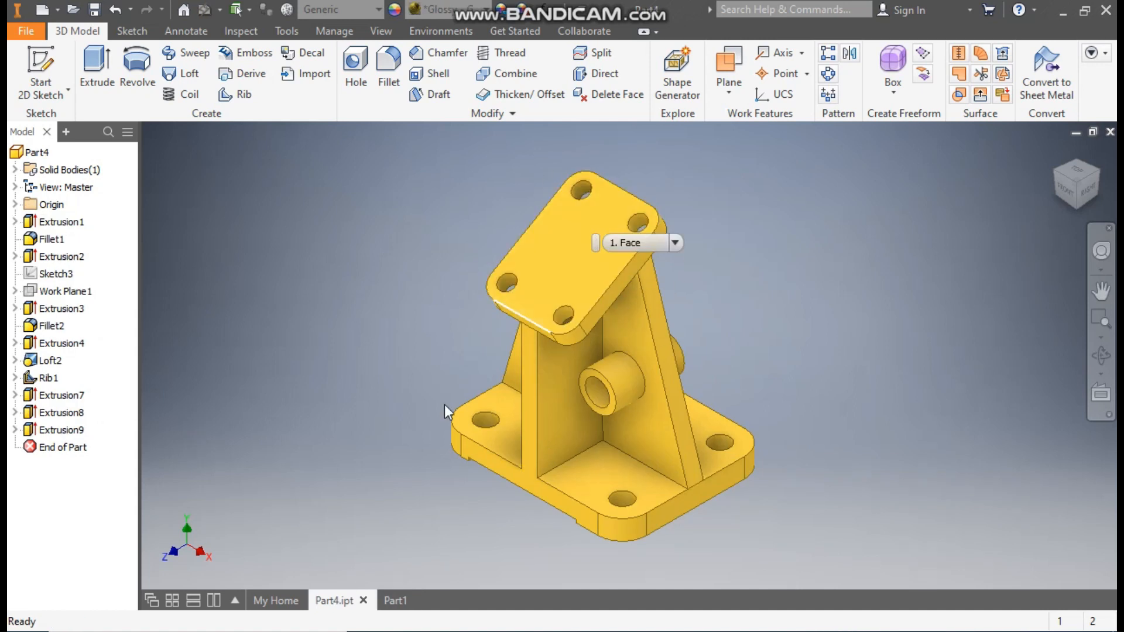
# Step: Return to the Part1 document and start a new sketch on the inclined work plane
pyautogui.click(394, 600)
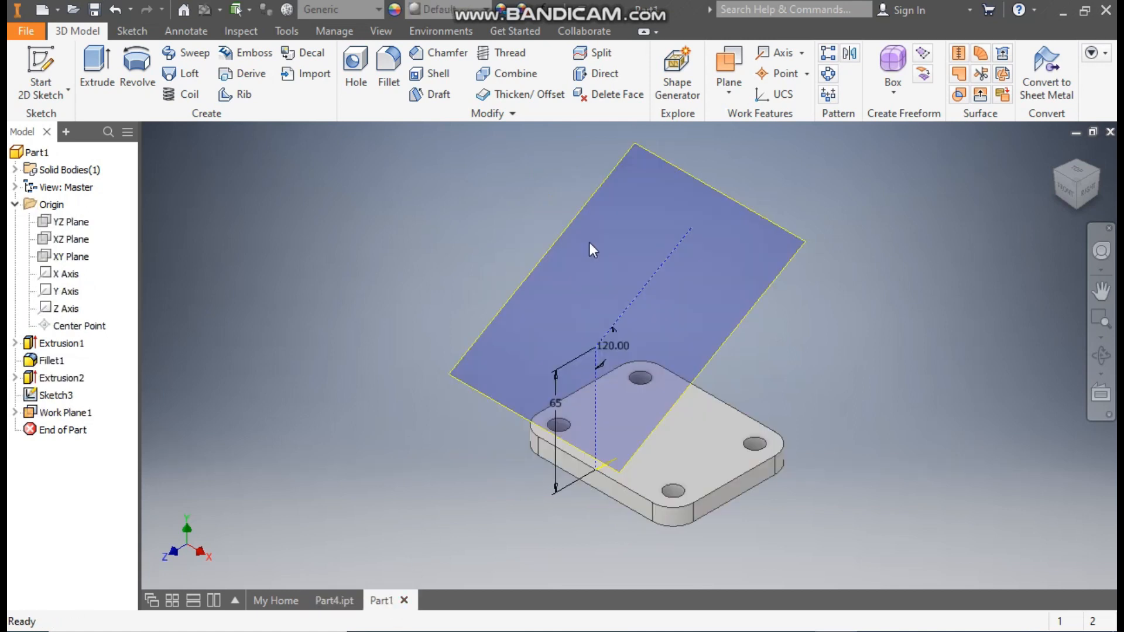
pyautogui.click(660, 159)
pyautogui.click(710, 156)
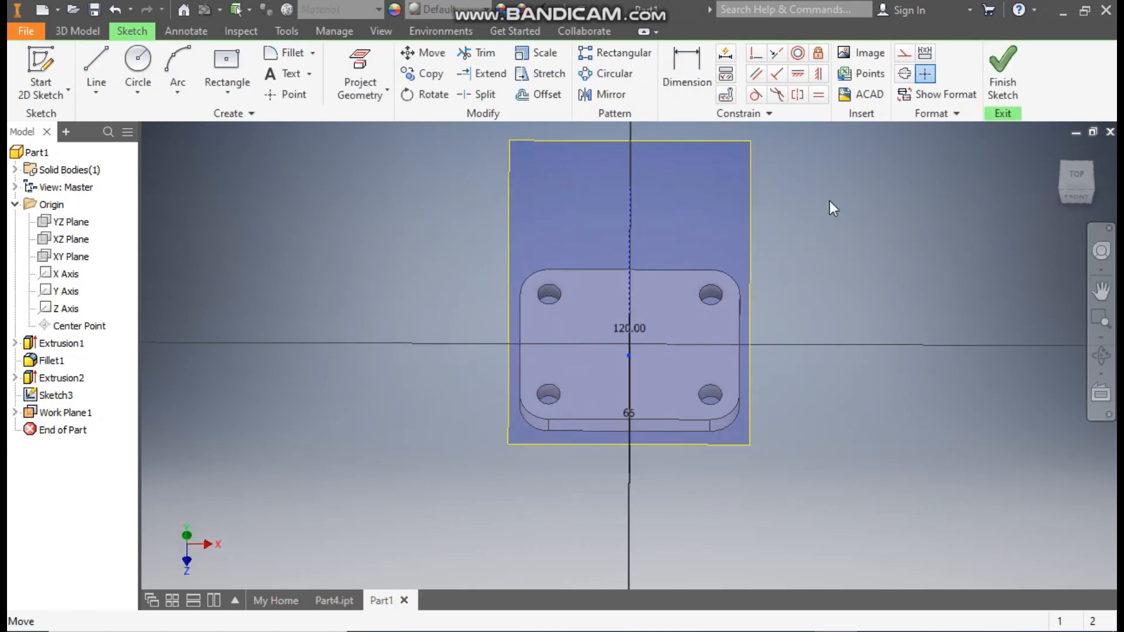
# Step: Sketch a two-point rectangle about 60 mm wide around the sloping construction line on the inclined work plane
pyautogui.click(229, 90)
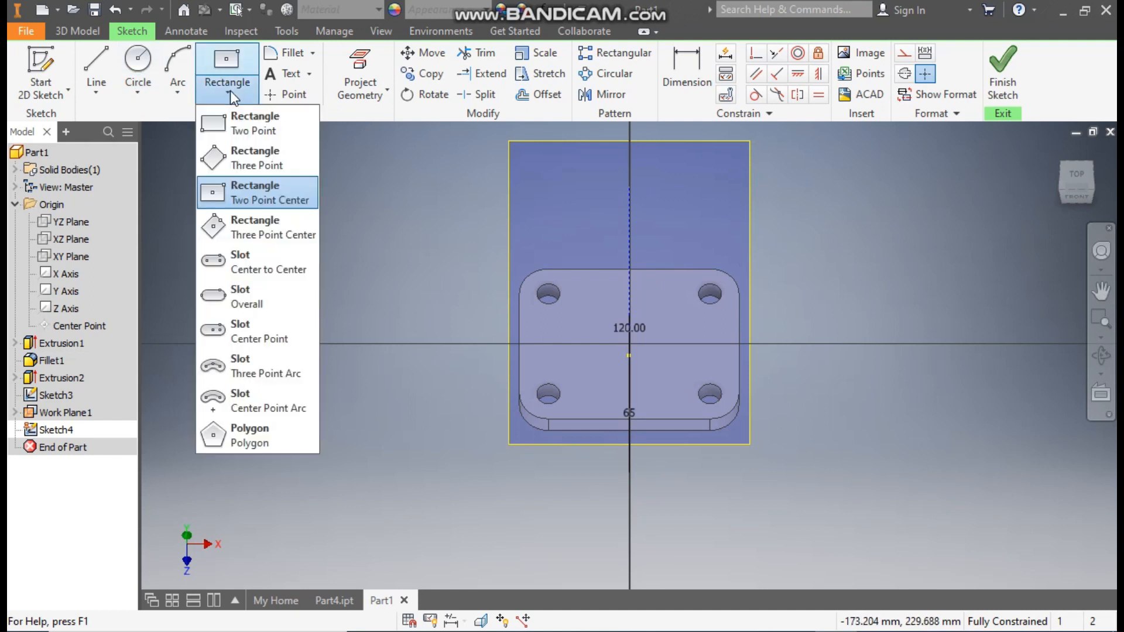
pyautogui.click(254, 124)
pyautogui.click(559, 173)
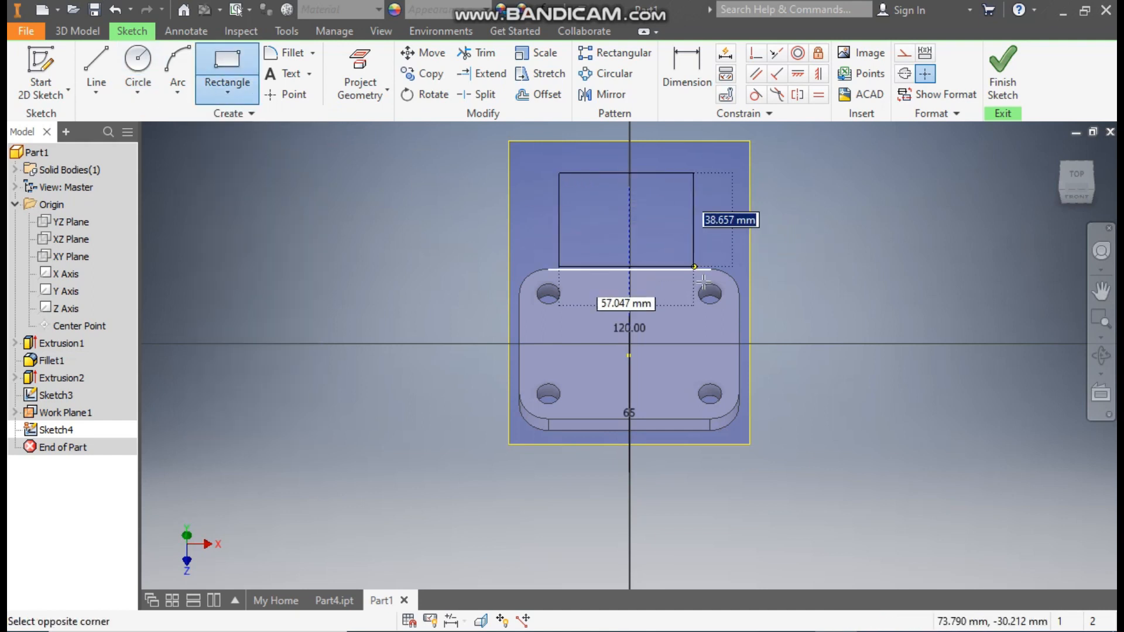
pyautogui.click(699, 338)
# Step: Dimension the rectangle to 45 mm wide and 60 mm high
pyautogui.click(698, 72)
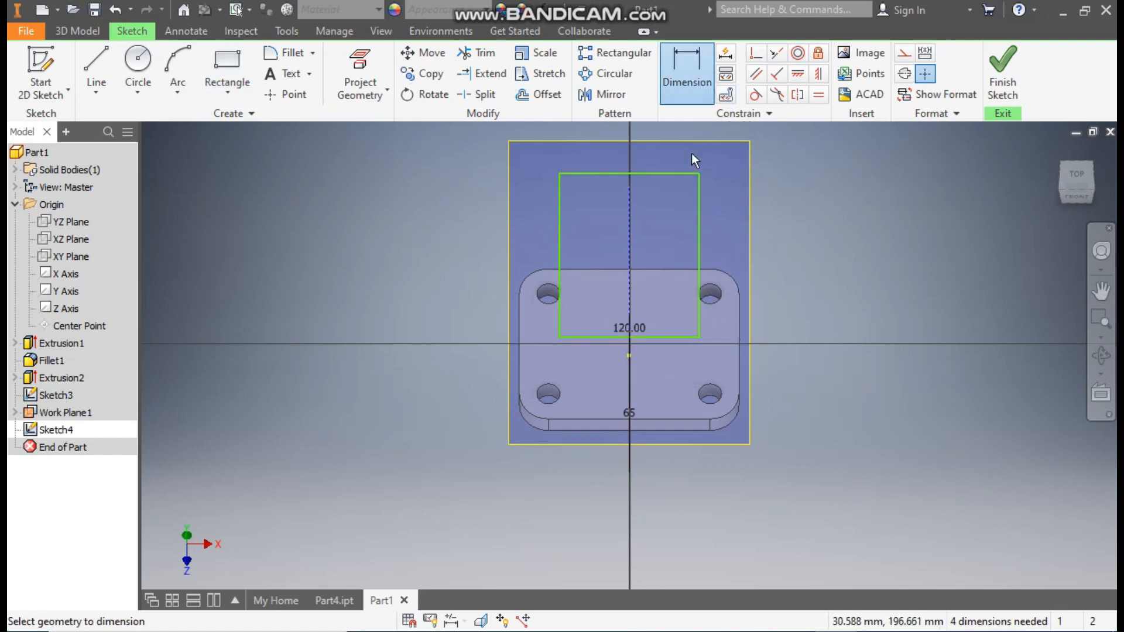
pyautogui.click(665, 173)
pyautogui.click(662, 156)
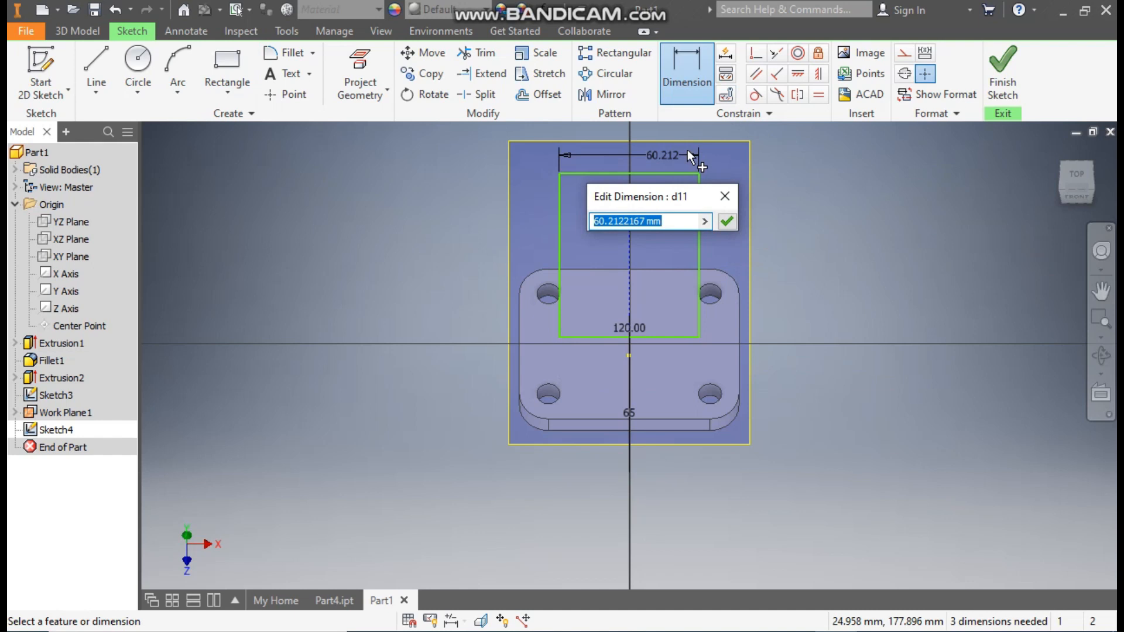
pyautogui.write('45')
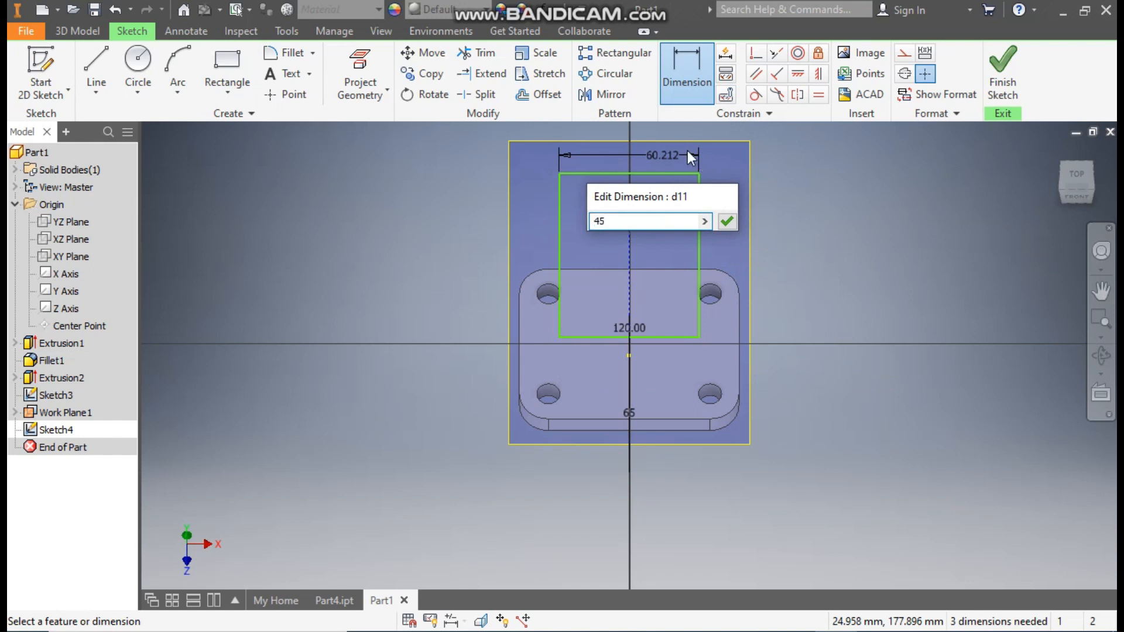
pyautogui.press('Return')
pyautogui.click(700, 197)
pyautogui.click(732, 209)
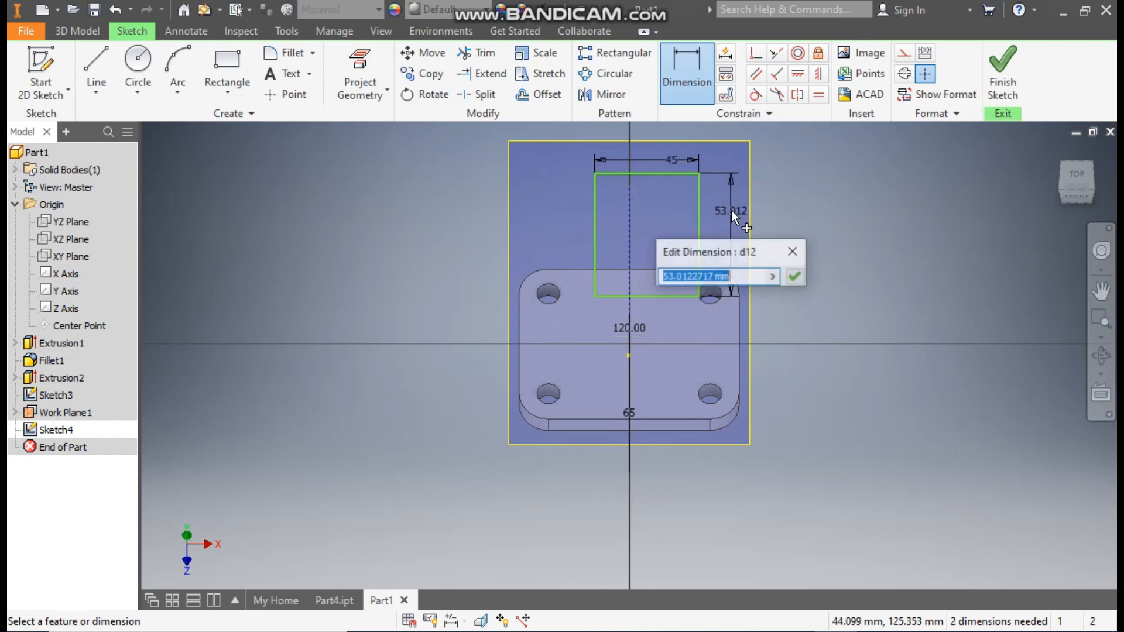
pyautogui.write('60')
pyautogui.press('Return')
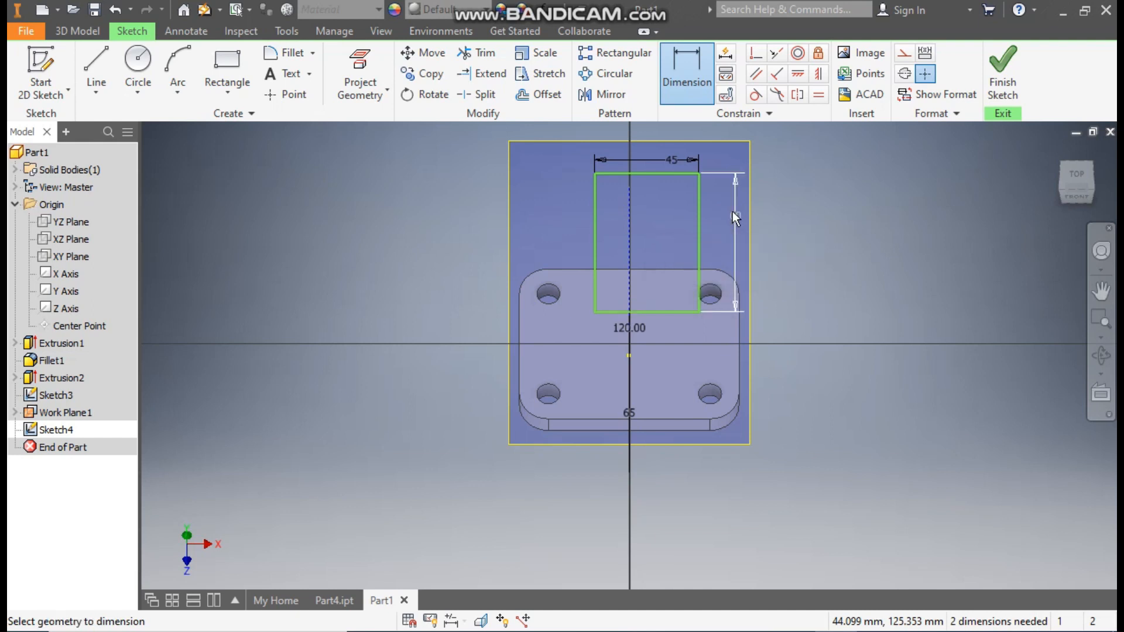
pyautogui.press('Escape')
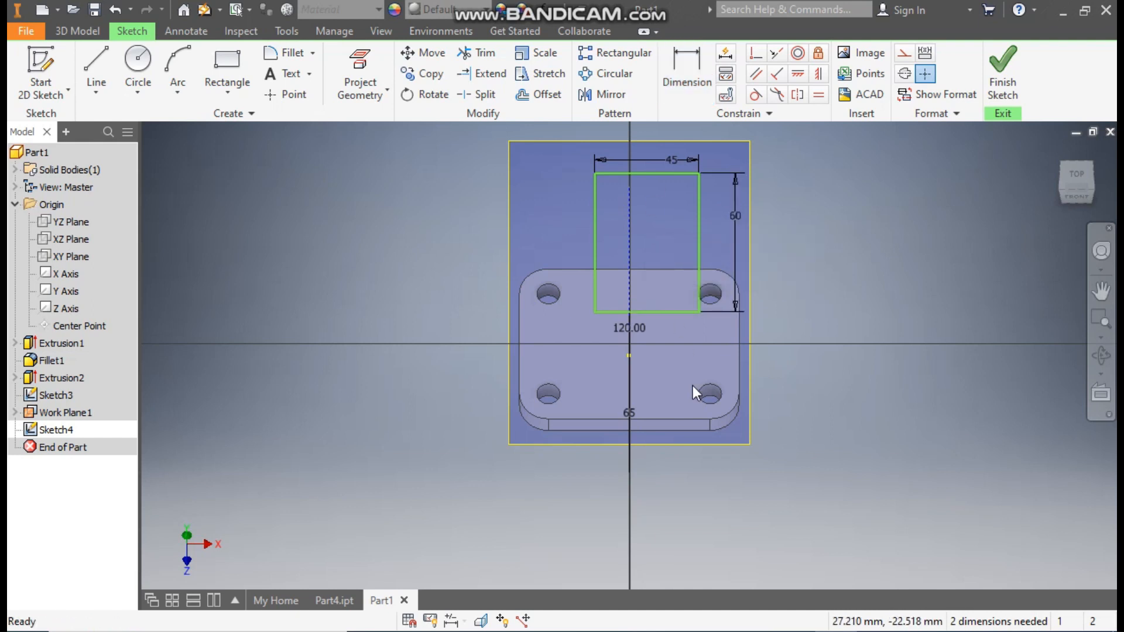
# Step: Project the point where the two construction lines meet into the sketch
pyautogui.moveTo(806, 397)
pyautogui.keyDown('shift'); pyautogui.mouseDown(button='middle')
pyautogui.moveTo(743, 381)
pyautogui.moveTo(673, 392)
pyautogui.moveTo(749, 396)
pyautogui.moveTo(704, 384)
pyautogui.mouseUp(button='middle'); pyautogui.keyUp('shift')
pyautogui.scroll(3, 652, 364)
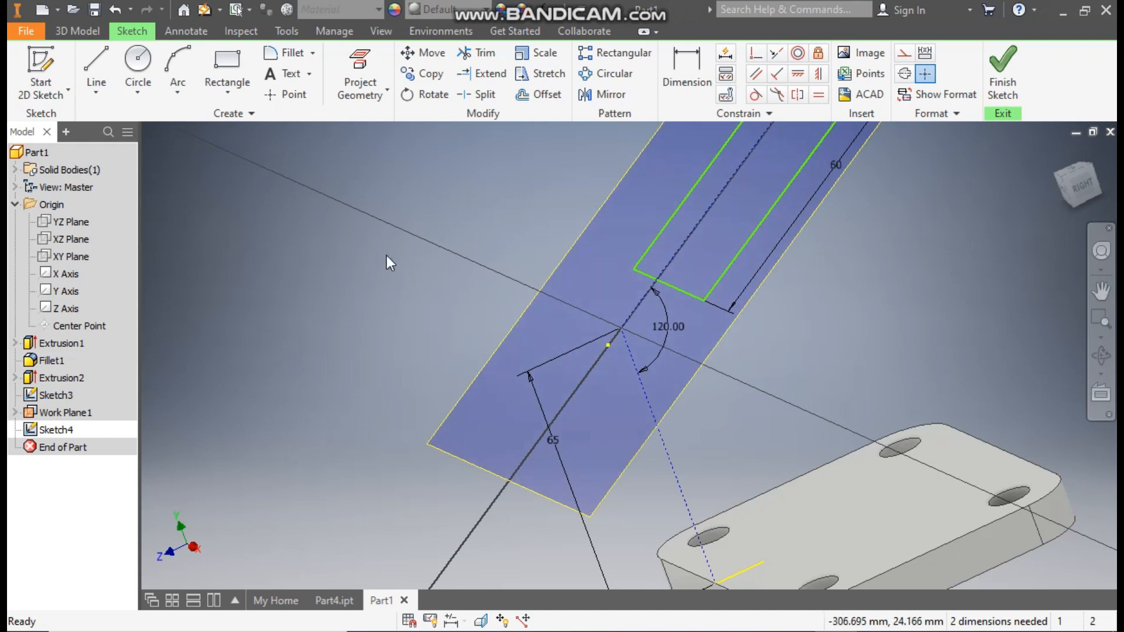
pyautogui.click(367, 66)
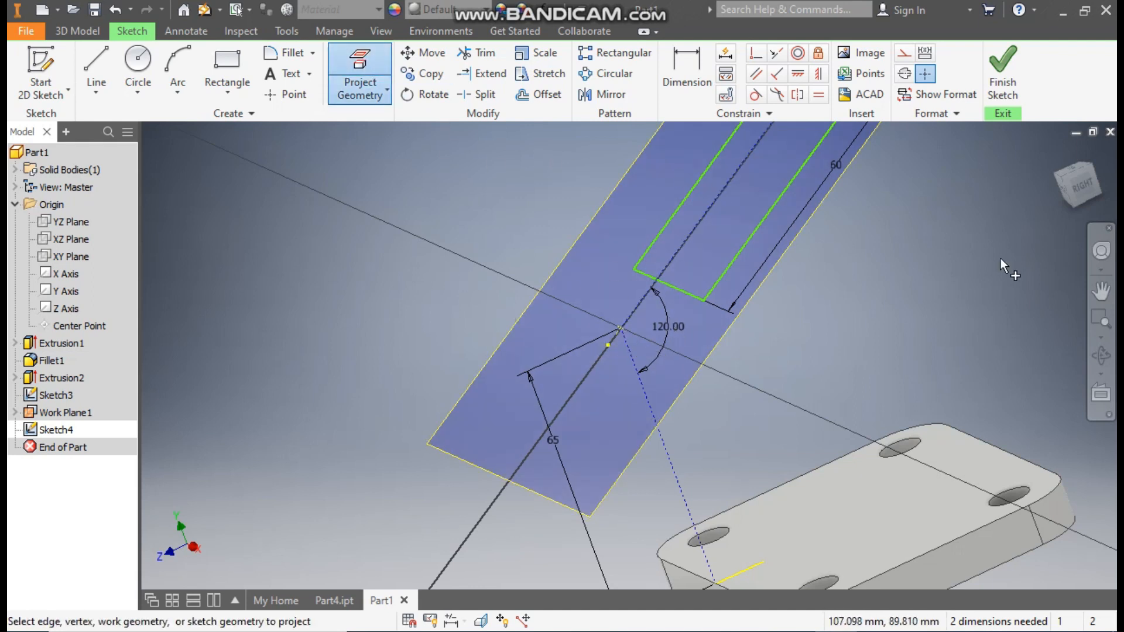
pyautogui.click(1060, 184)
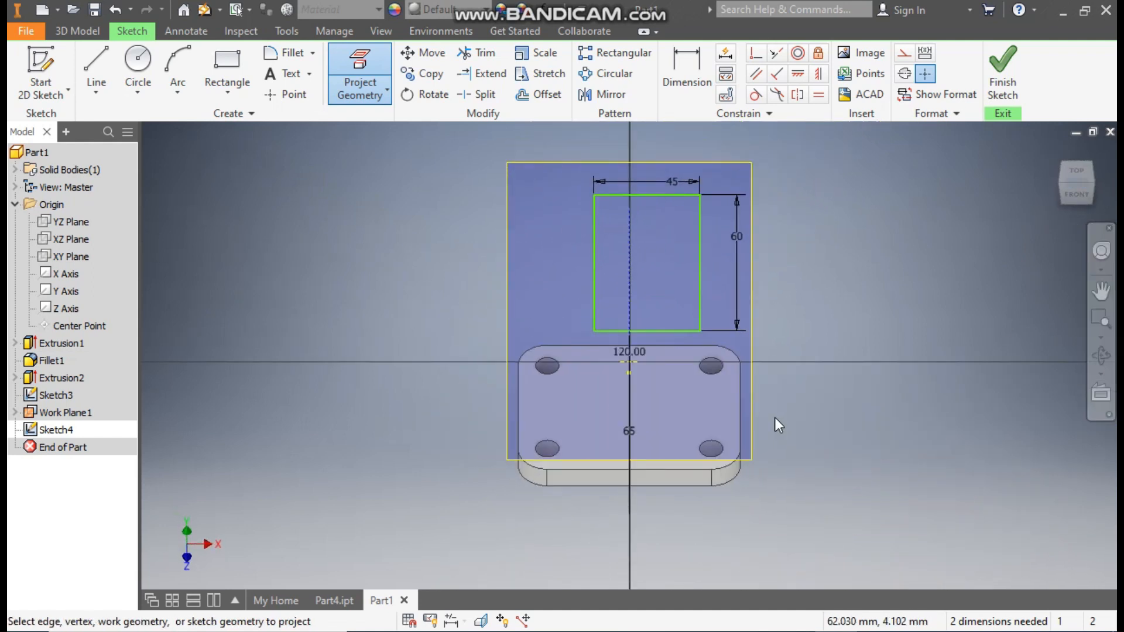
pyautogui.press('Escape')
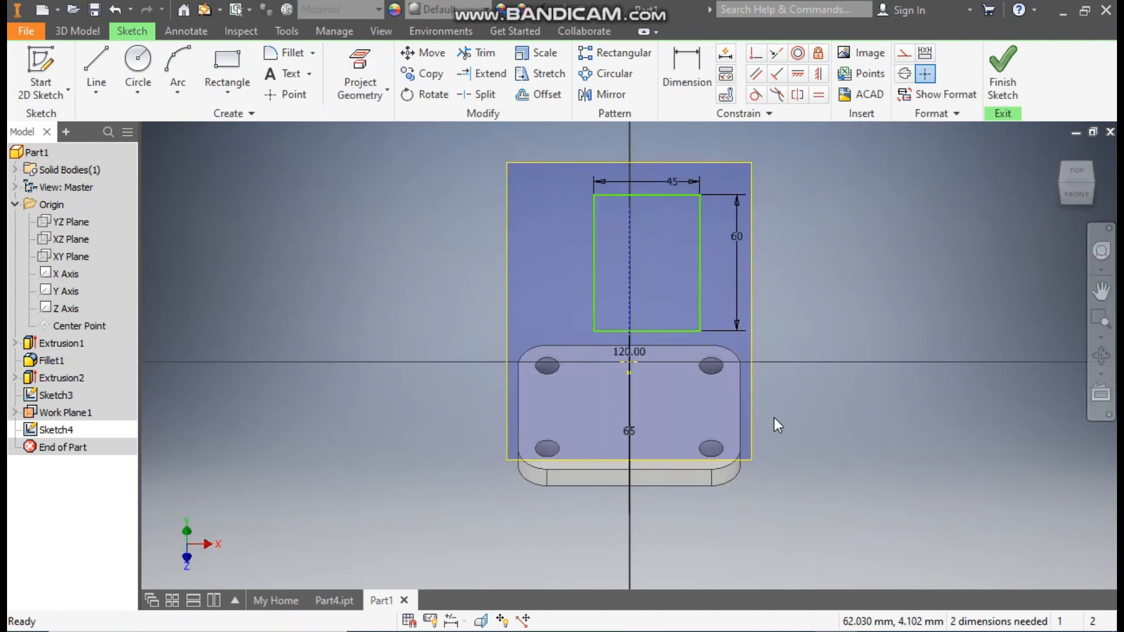
# Step: Make the midpoint of the rectangle's lower edge coincident with the projected point and finish the sketch
pyautogui.click(756, 57)
pyautogui.scroll(5, 662, 349)
pyautogui.click(567, 402)
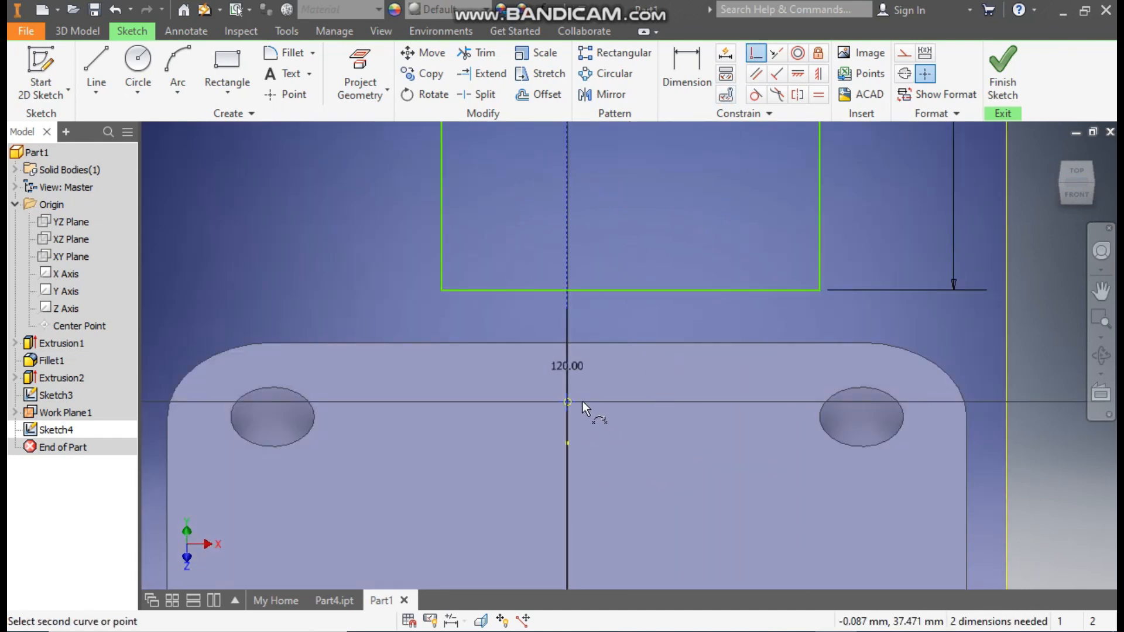
pyautogui.click(630, 289)
pyautogui.scroll(-4, 640, 350)
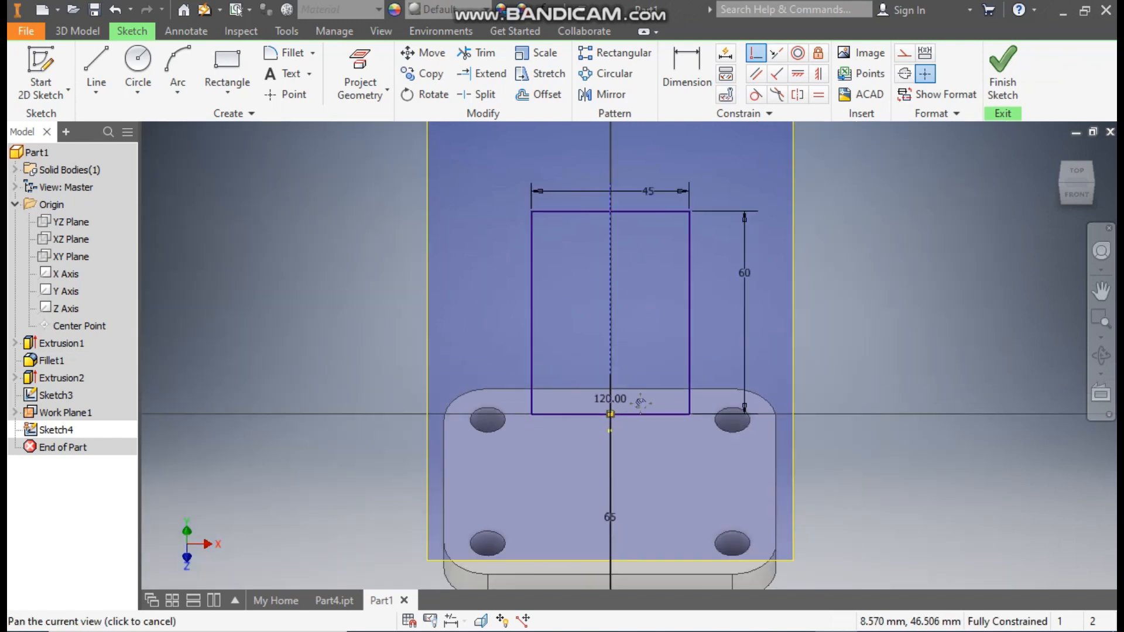
pyautogui.moveTo(640, 399); pyautogui.dragTo(641, 420, button='middle')
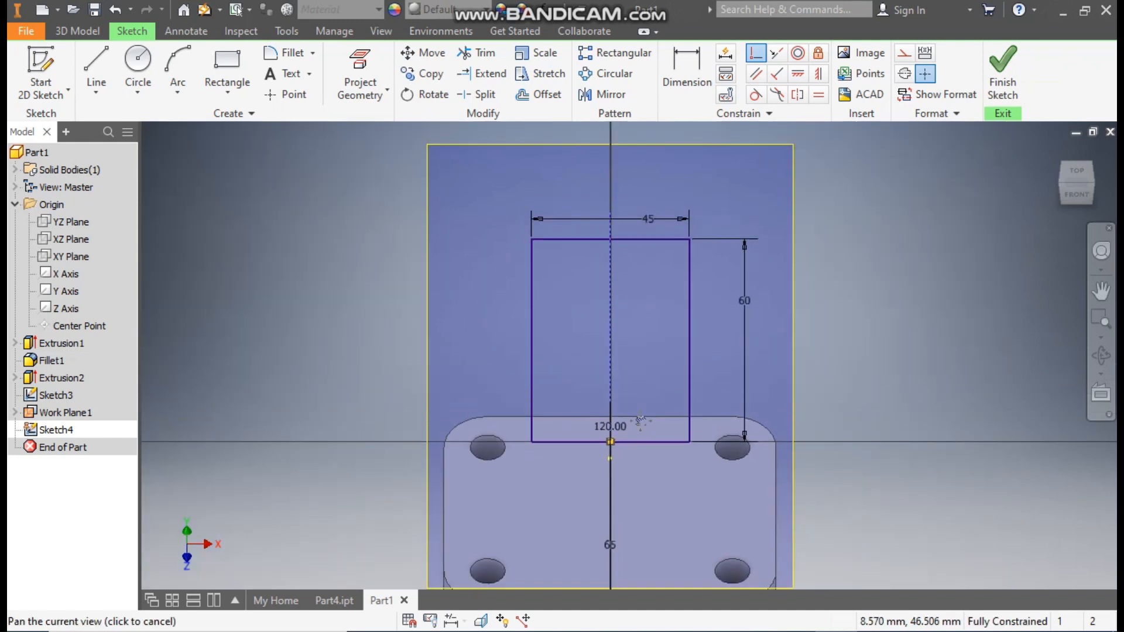
pyautogui.click(1004, 74)
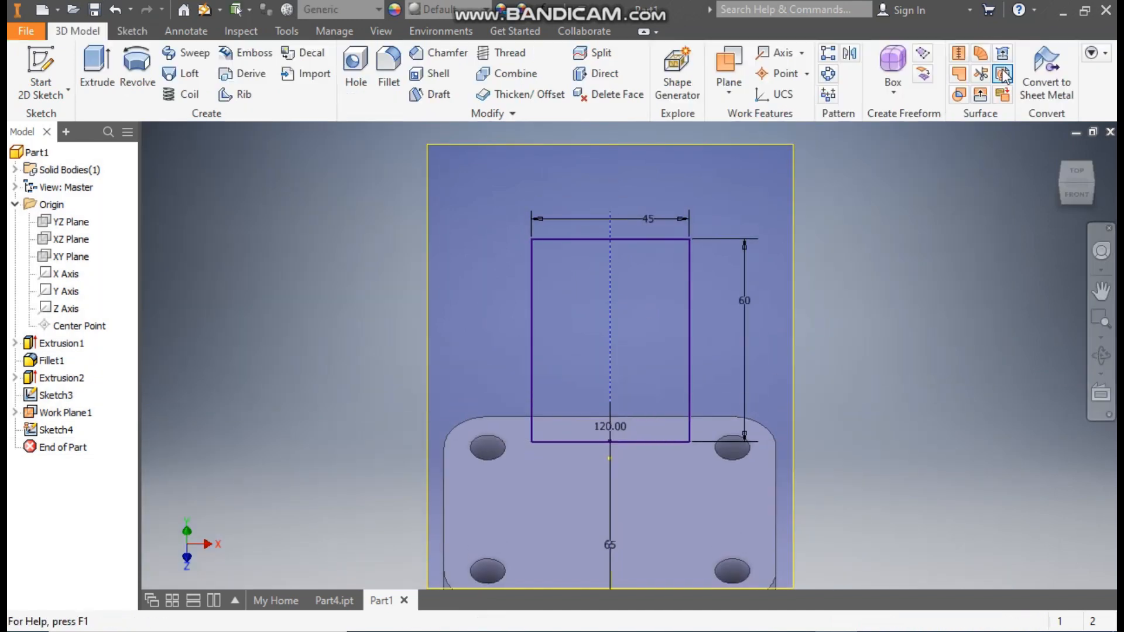
# Step: Extrude the rectangle 8 mm in Direction 2 to form the inclined upper plate
pyautogui.click(92, 59)
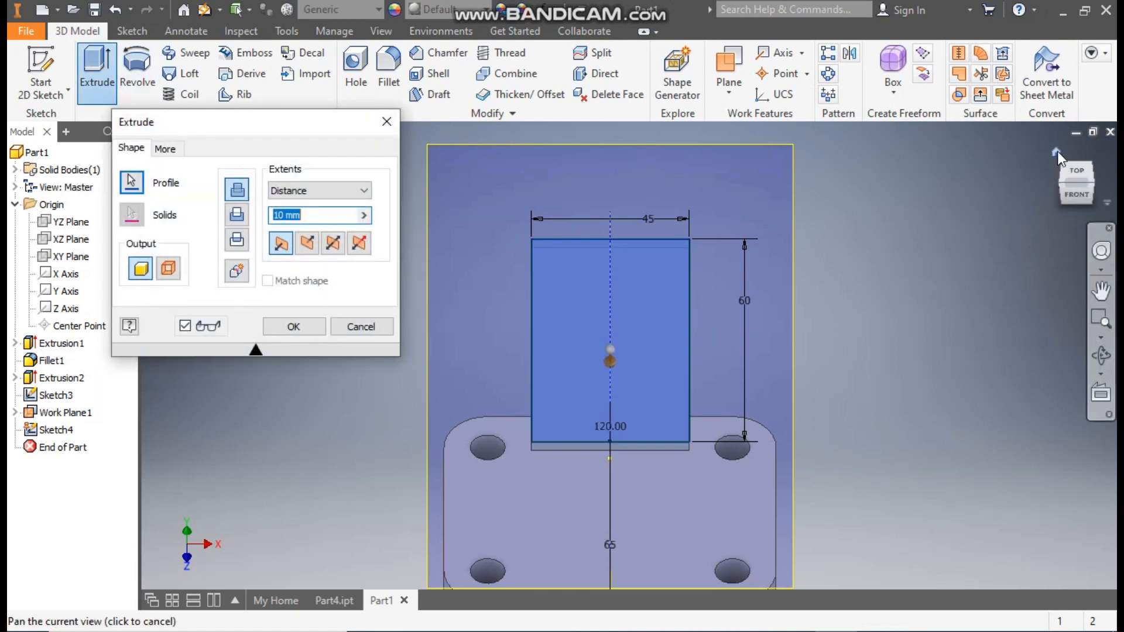
pyautogui.click(1057, 151)
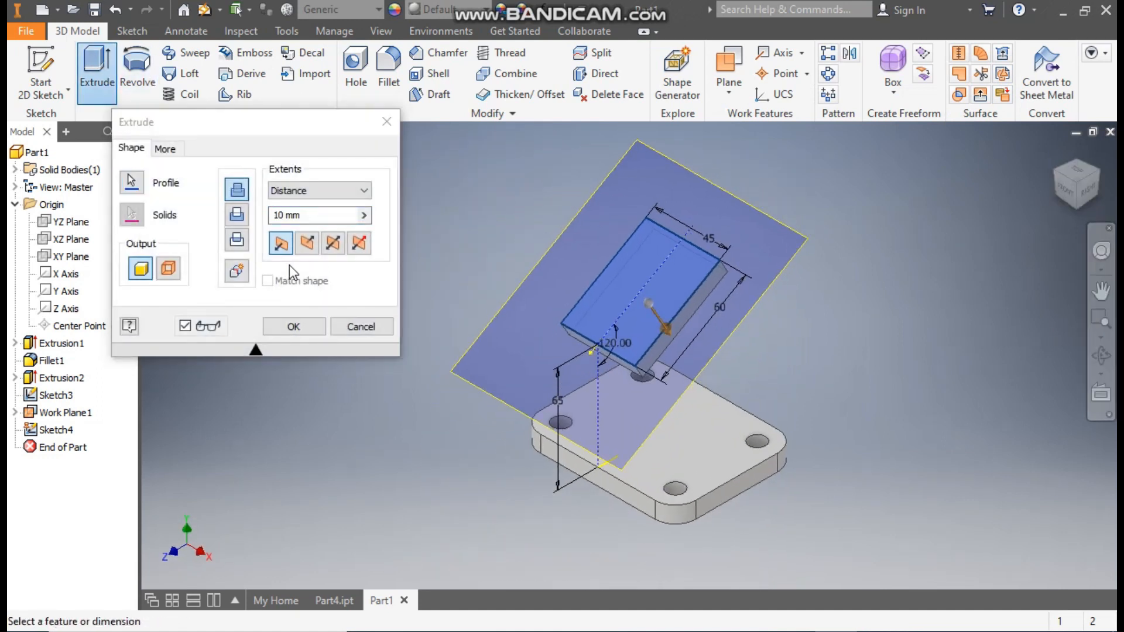
pyautogui.click(307, 243)
pyautogui.moveTo(312, 220); pyautogui.dragTo(255, 222)
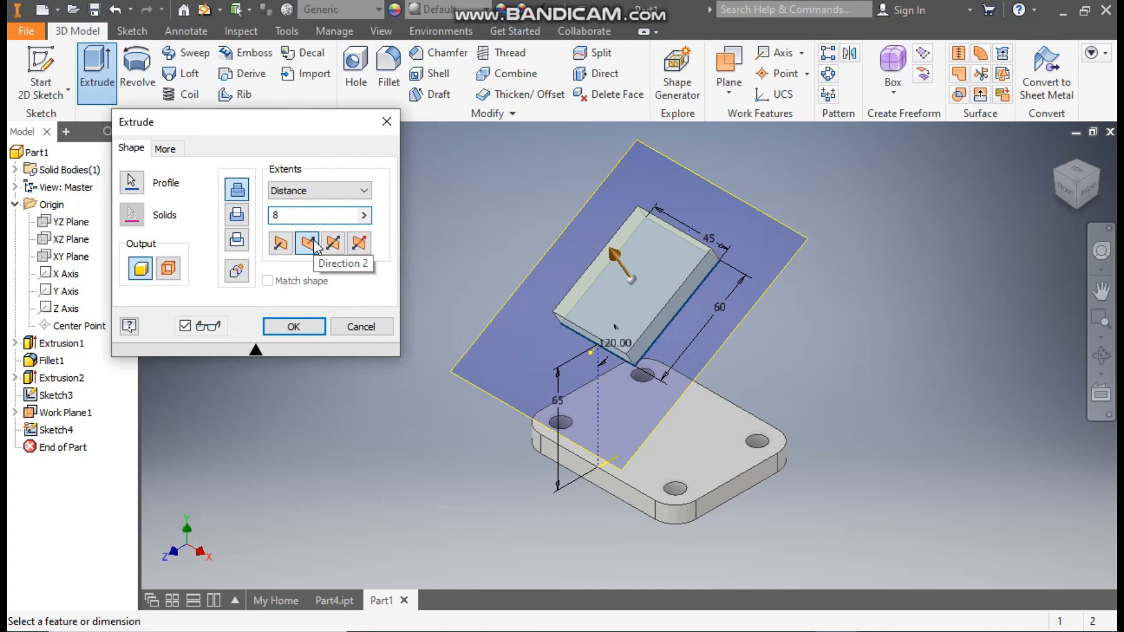
pyautogui.click(295, 327)
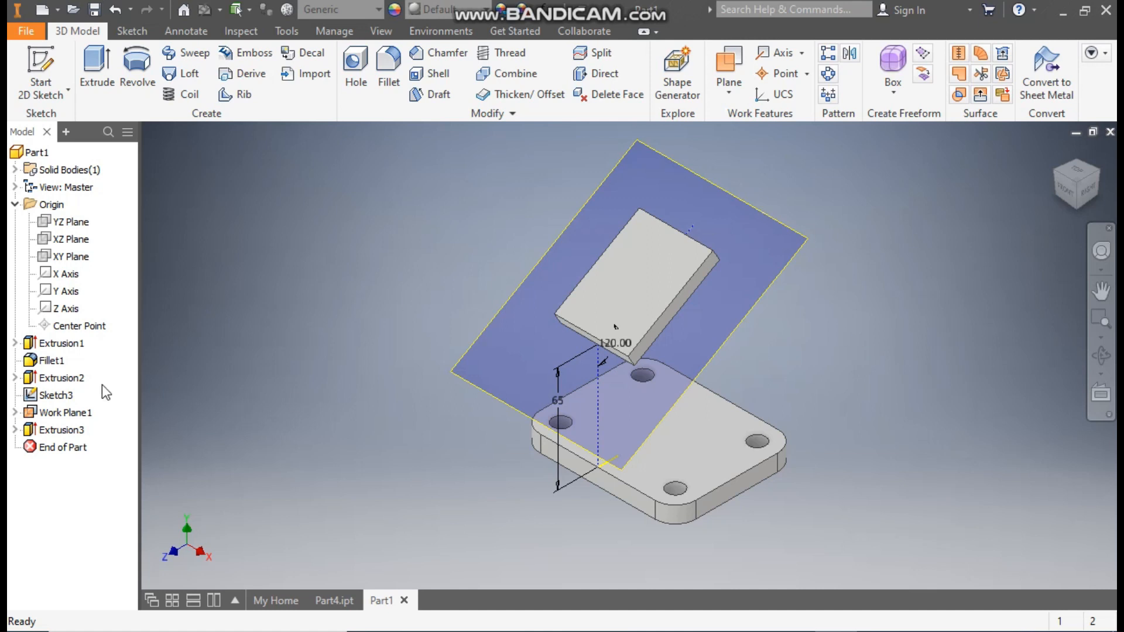
# Step: Hide the construction line sketch, Sketch3, and the inclined work plane
pyautogui.click(56, 395)
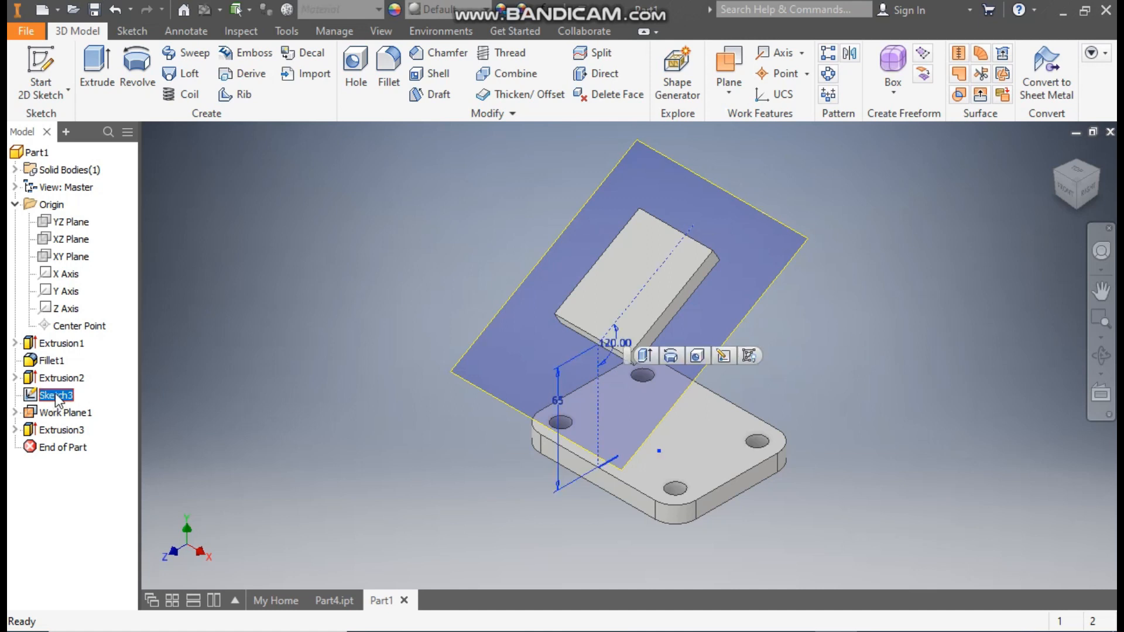
pyautogui.click(748, 356)
pyautogui.click(798, 236)
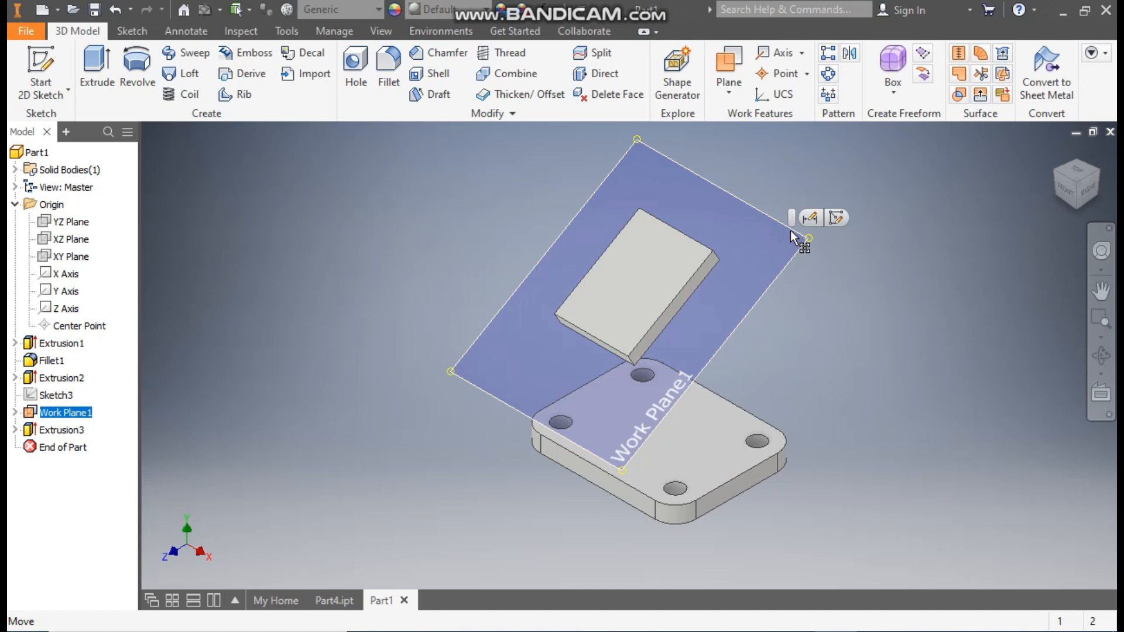
pyautogui.rightClick(793, 237)
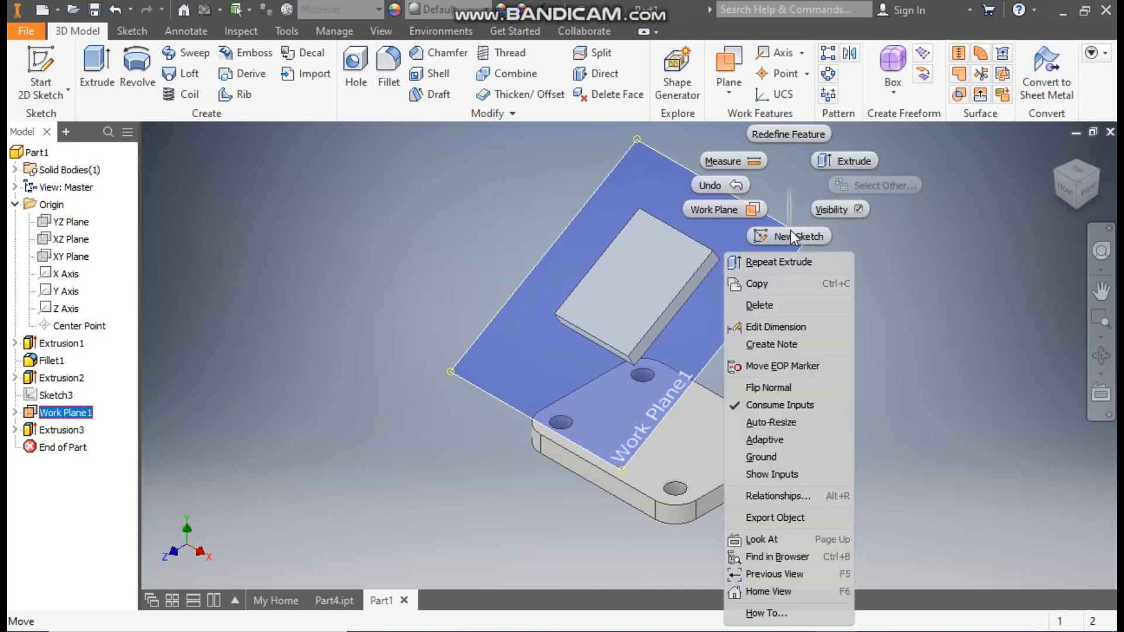
pyautogui.click(840, 210)
# Step: Fillet the four corner edges of the inclined plate with an 8 mm radius
pyautogui.scroll(5, 707, 362)
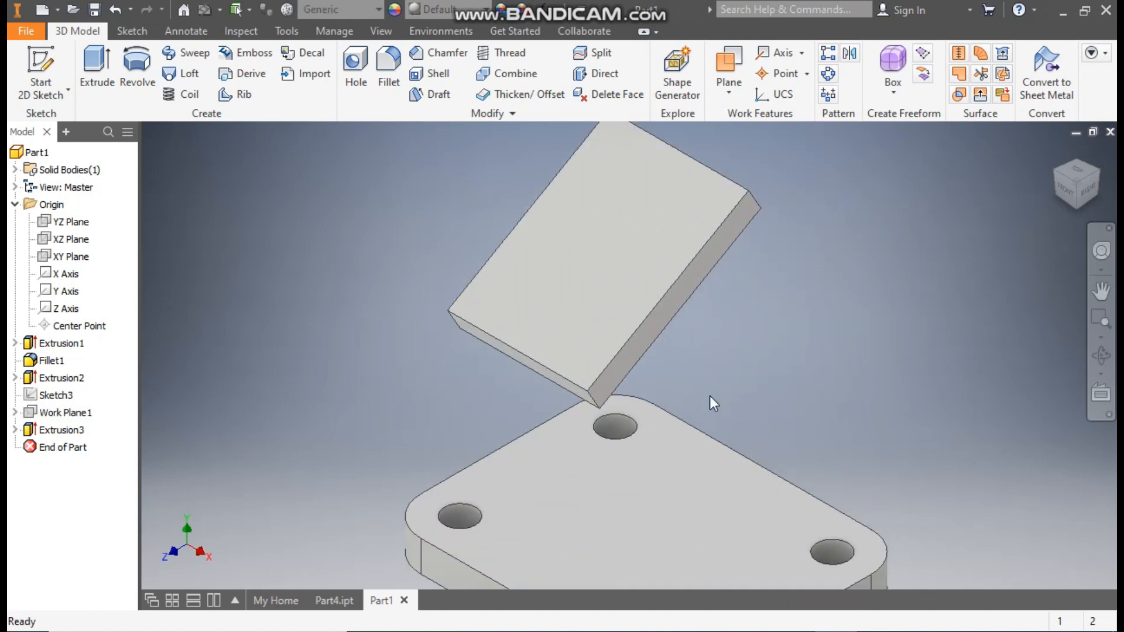
pyautogui.click(384, 64)
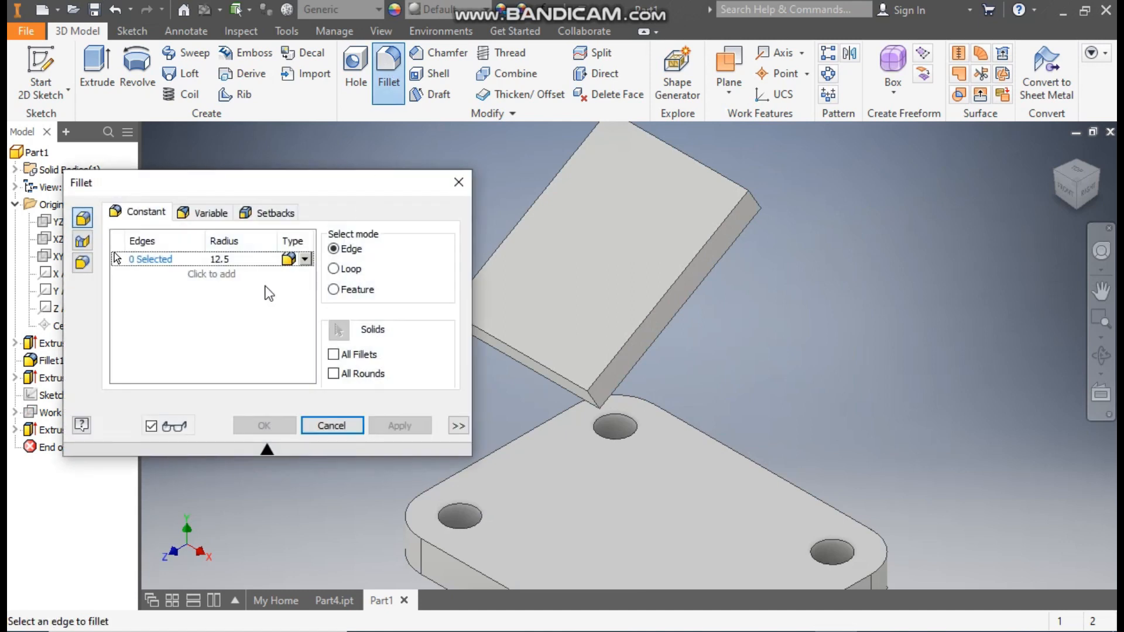
pyautogui.write('8')
pyautogui.click(139, 258)
pyautogui.scroll(-1, 721, 191)
pyautogui.moveTo(721, 191); pyautogui.dragTo(801, 243, button='middle')
pyautogui.click(831, 256)
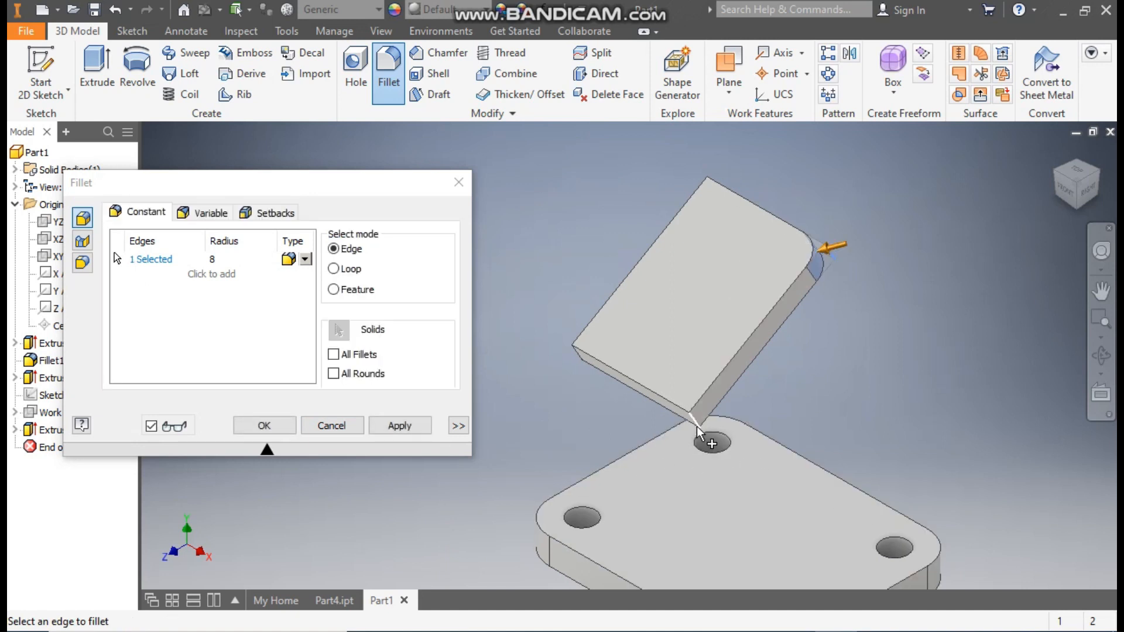
pyautogui.click(579, 360)
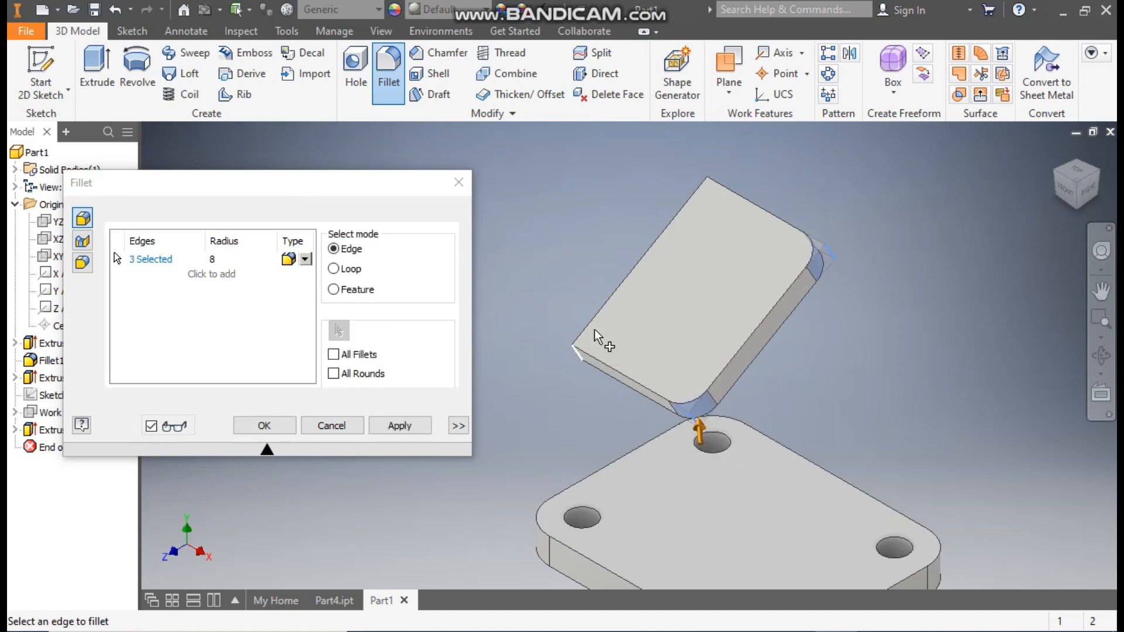
pyautogui.click(709, 197)
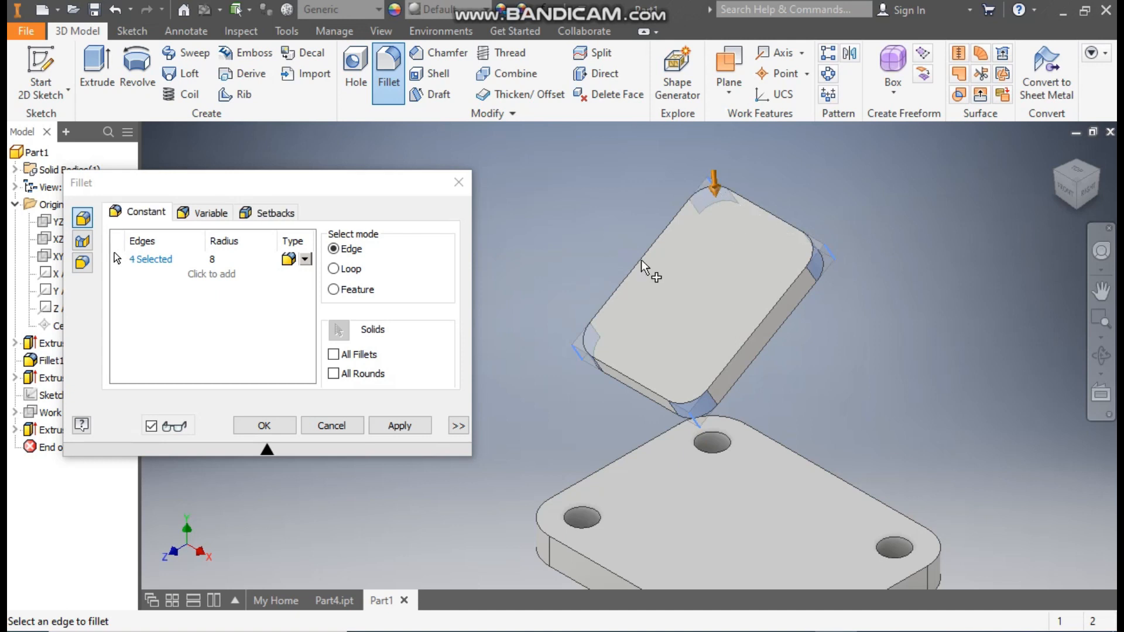
pyautogui.click(269, 427)
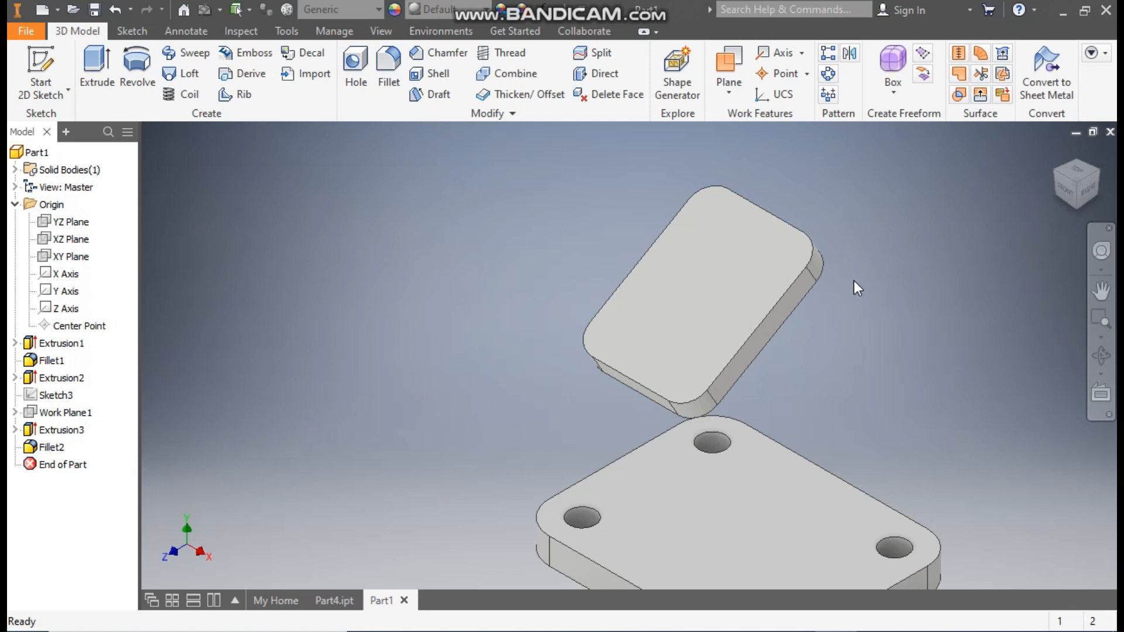
# Step: Start a sketch on the inclined plate's upper face and draw an 8 mm circle centred on the upper-left corner arc
pyautogui.click(713, 272)
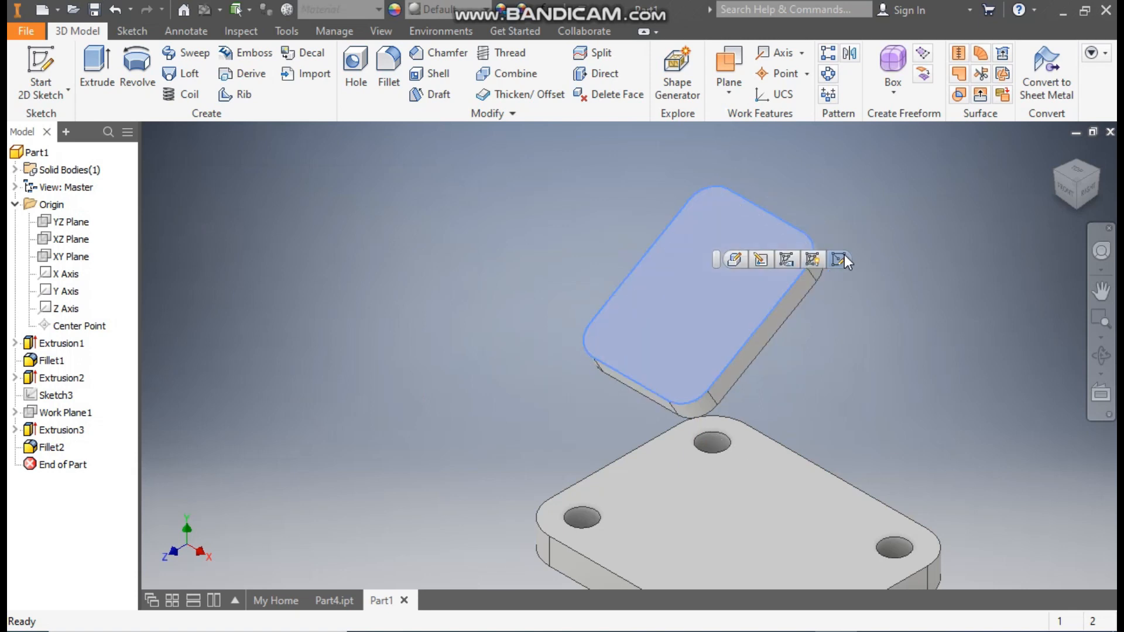
pyautogui.click(844, 256)
pyautogui.click(139, 64)
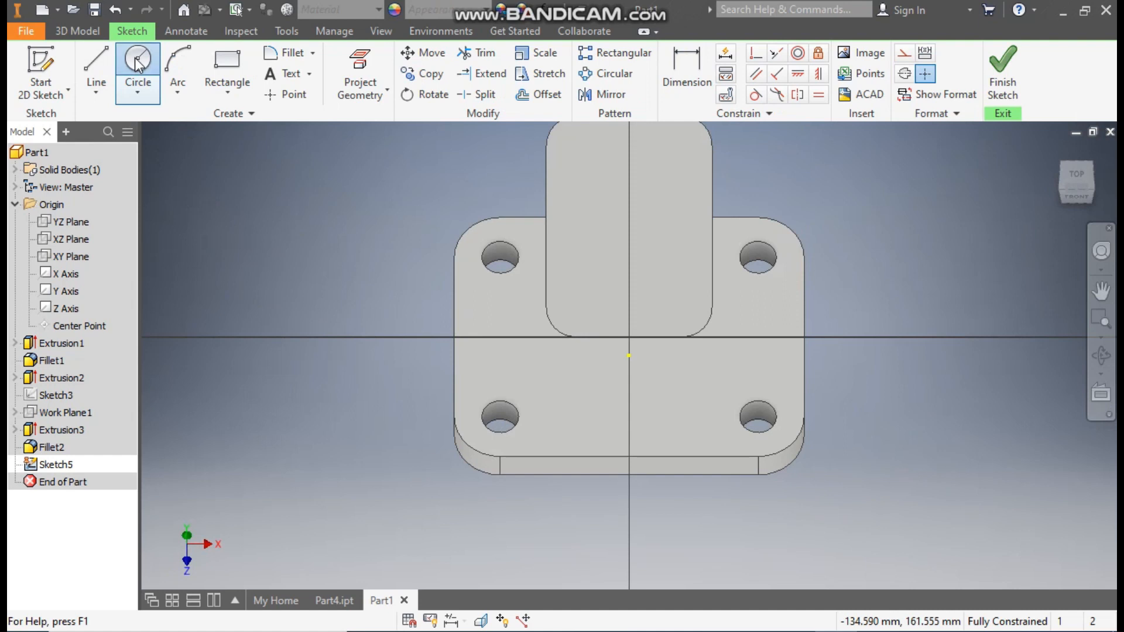
pyautogui.moveTo(867, 240); pyautogui.dragTo(868, 369, button='middle')
pyautogui.scroll(-3, 536, 282)
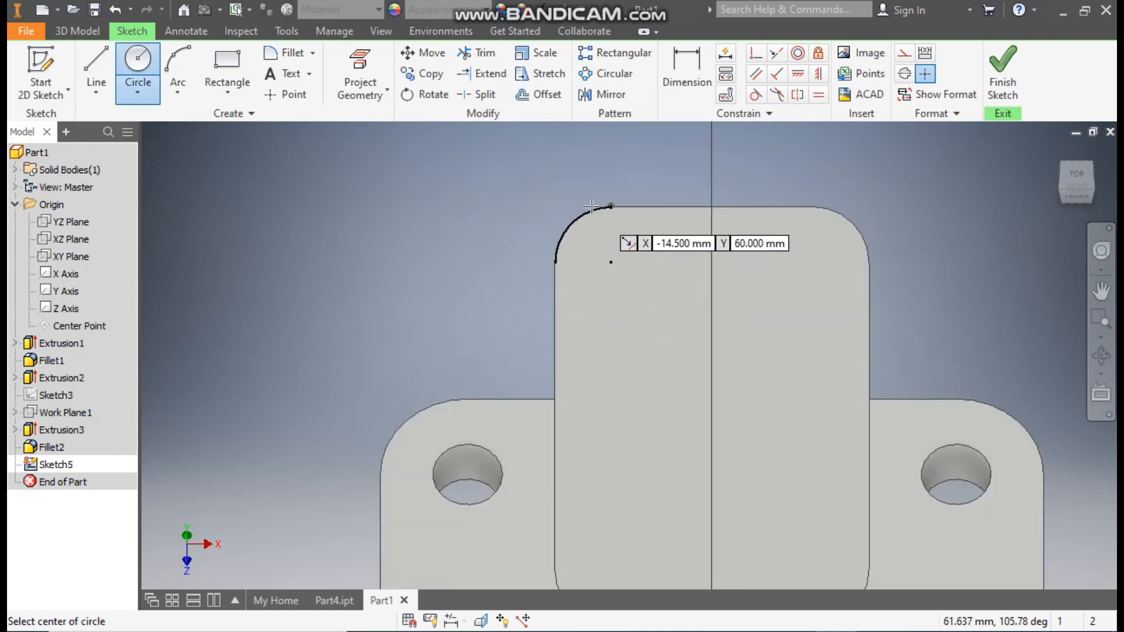
pyautogui.click(611, 262)
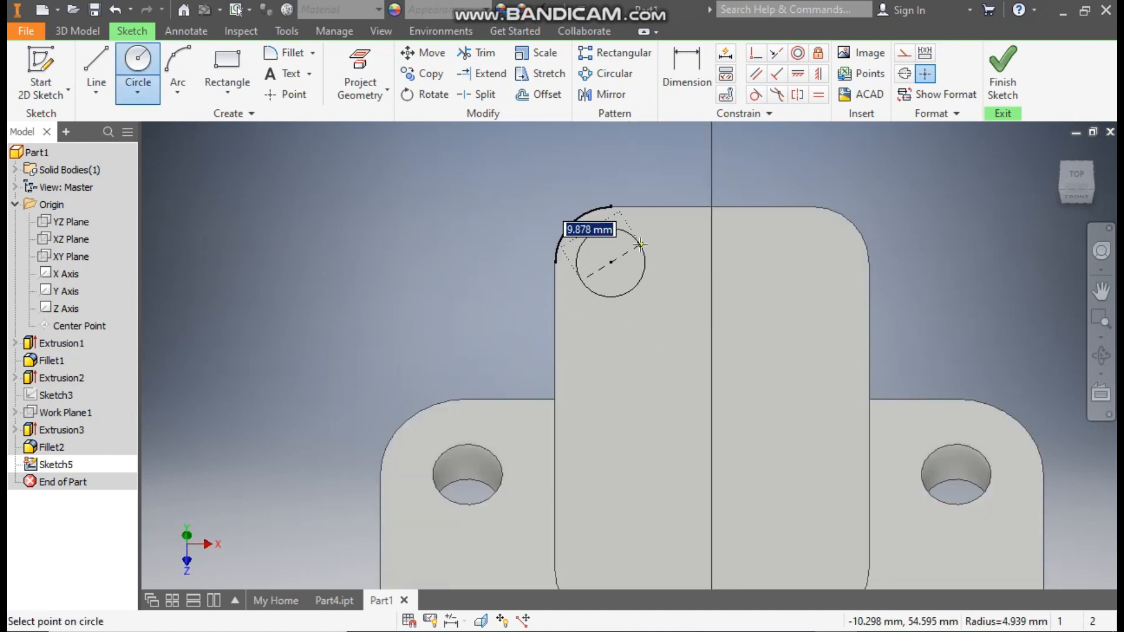
pyautogui.write('8')
pyautogui.press('Return')
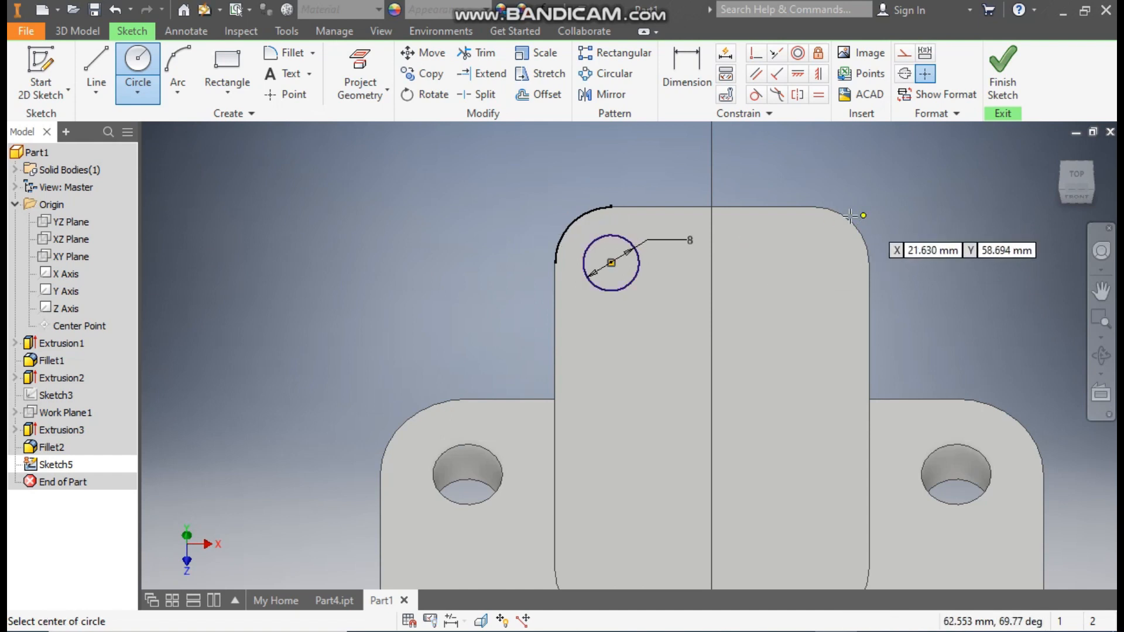
# Step: Draw three more circles centred on the upper-right, lower-right and lower-left corner arcs of the inclined plate
pyautogui.click(813, 262)
pyautogui.click(837, 286)
pyautogui.moveTo(835, 365); pyautogui.dragTo(810, 233, button='middle')
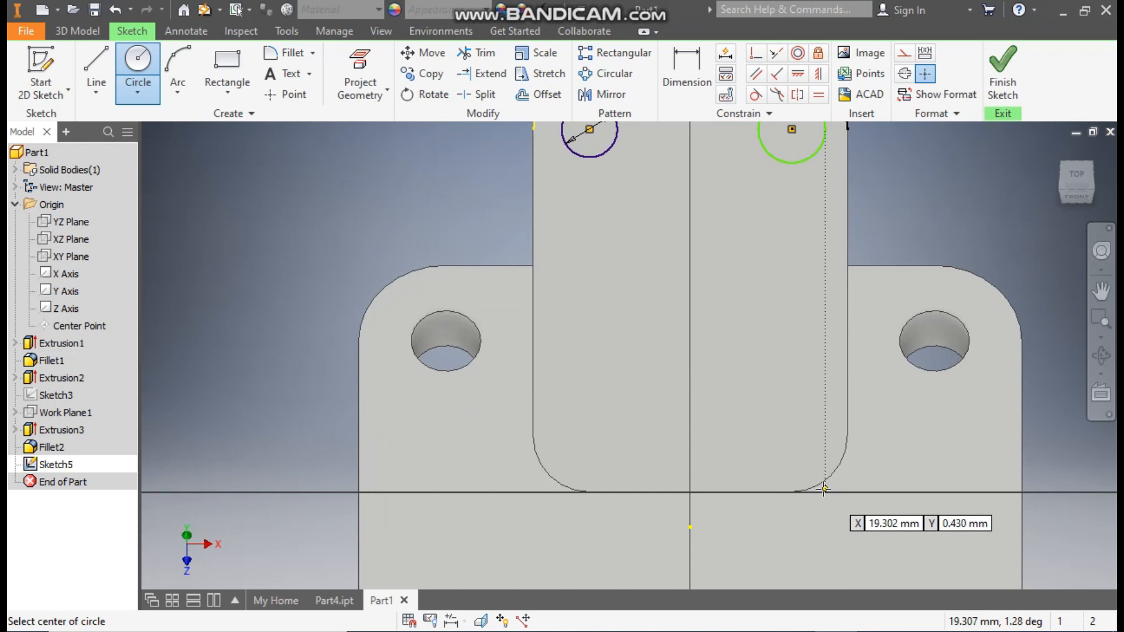
pyautogui.click(791, 436)
pyautogui.click(814, 419)
pyautogui.click(589, 435)
pyautogui.click(610, 456)
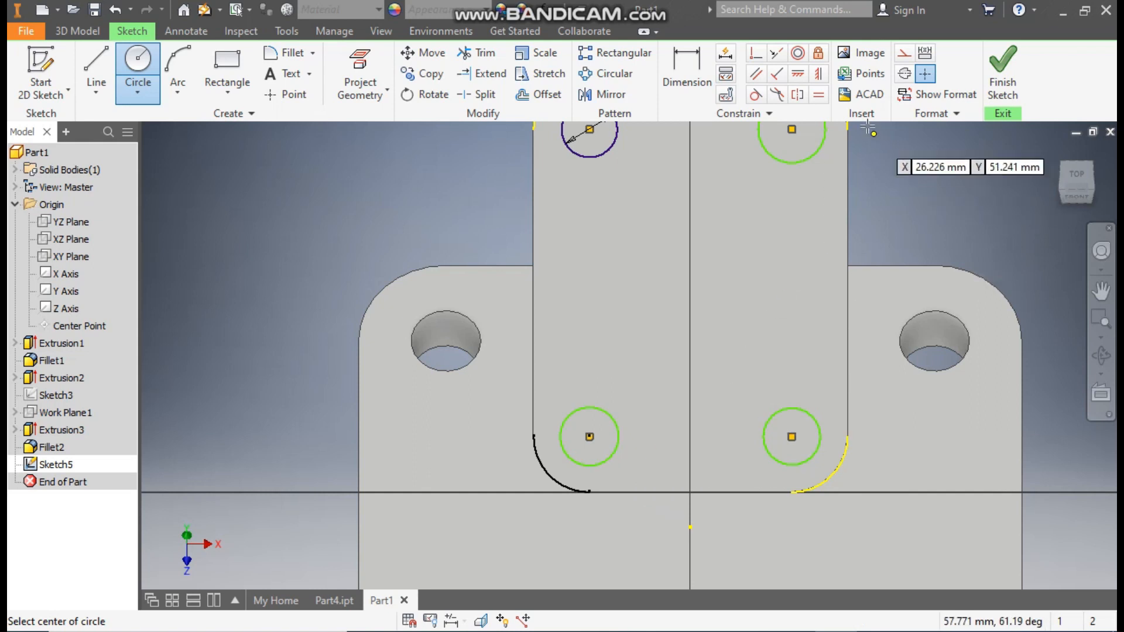
# Step: Apply Equal constraints so the three new circles match the dimensioned 8 mm circle
pyautogui.click(819, 95)
pyautogui.click(597, 154)
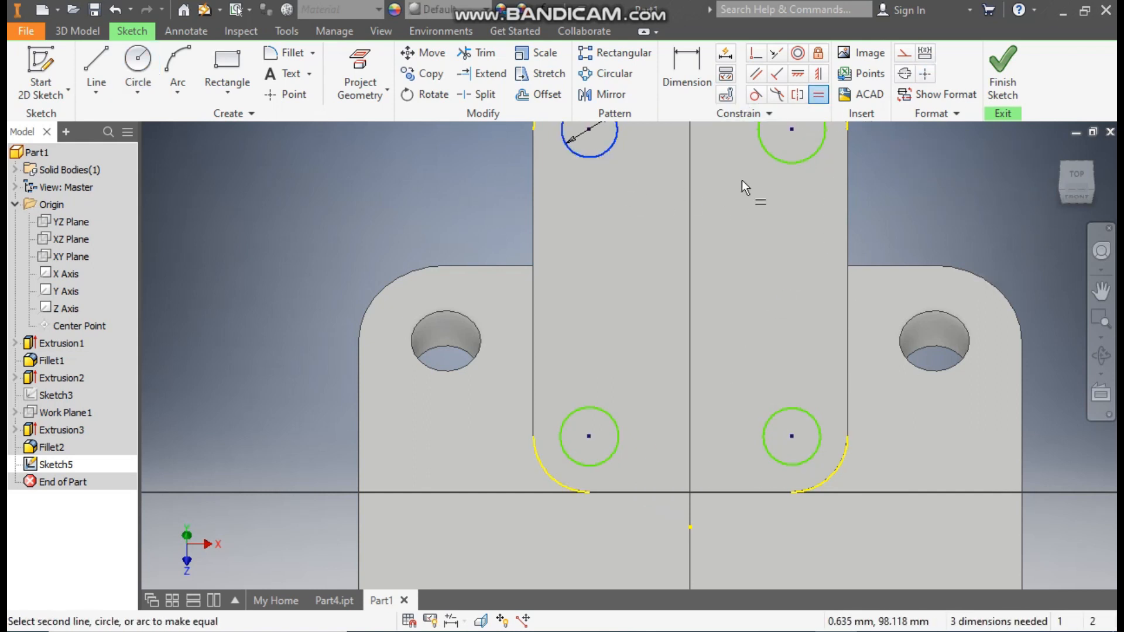
pyautogui.click(783, 161)
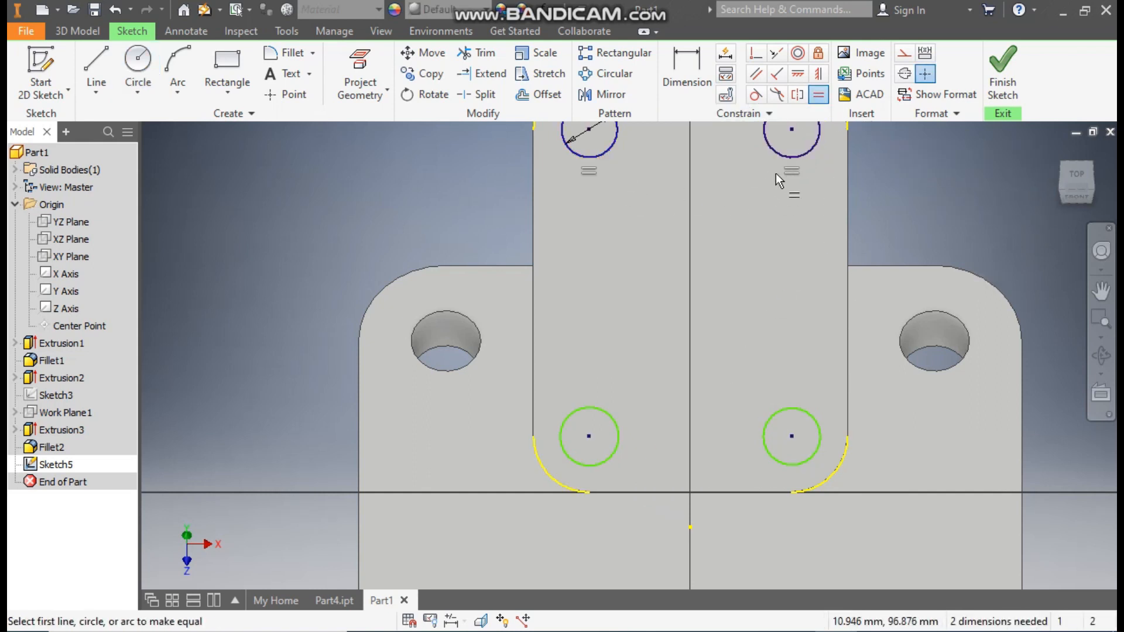
pyautogui.click(803, 404)
pyautogui.click(614, 423)
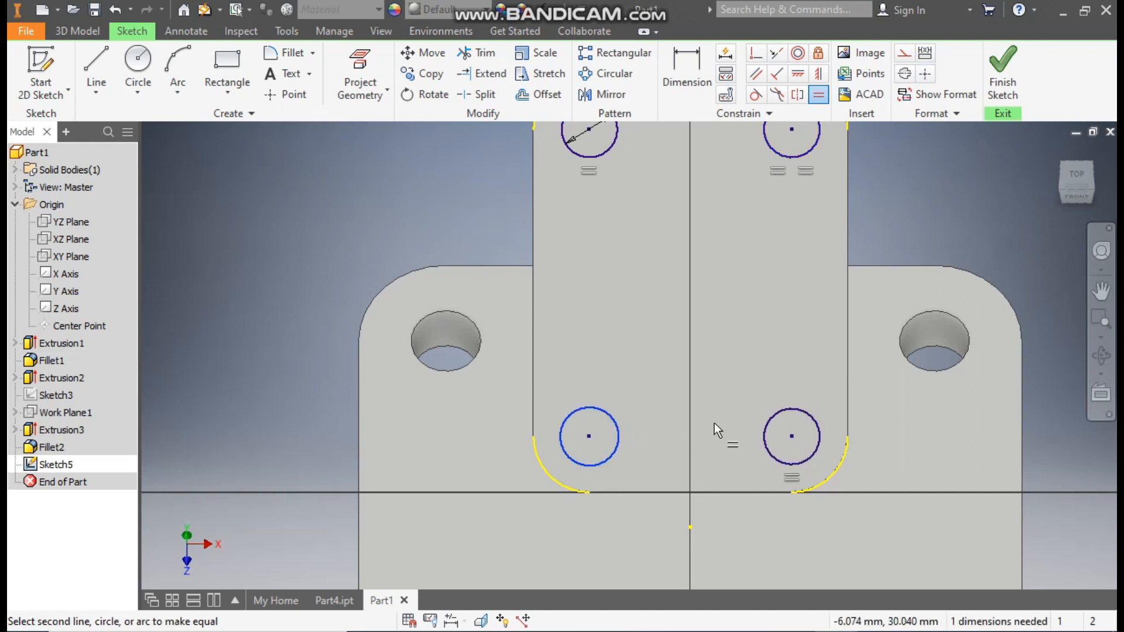
pyautogui.click(770, 417)
# Step: Extrude the four circles as a 49.5 mm cut in Direction 2 to make the inclined plate's corner holes
pyautogui.moveTo(798, 304); pyautogui.dragTo(803, 350, button='middle')
pyautogui.scroll(-1, 803, 351)
pyautogui.click(82, 24)
pyautogui.click(92, 61)
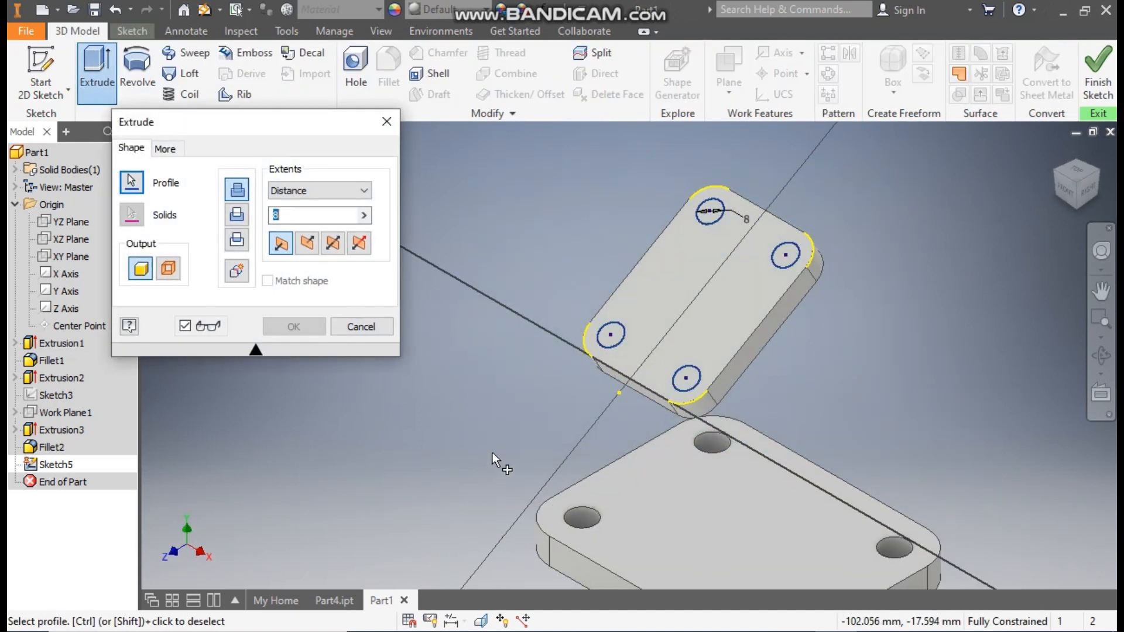
pyautogui.click(235, 215)
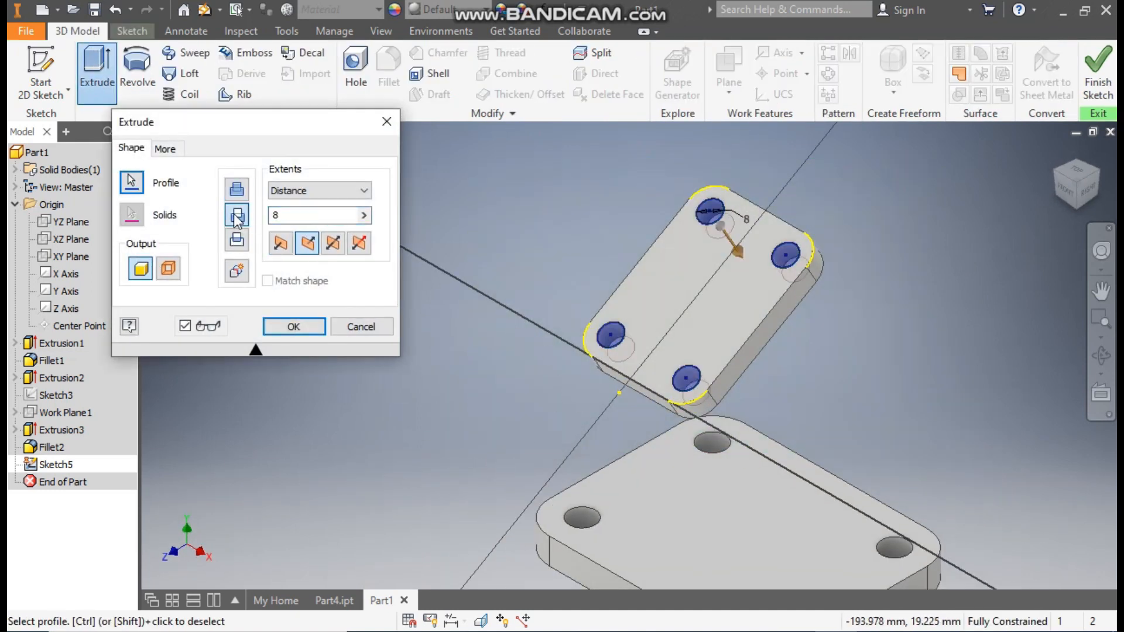
pyautogui.click(301, 189)
pyautogui.click(301, 190)
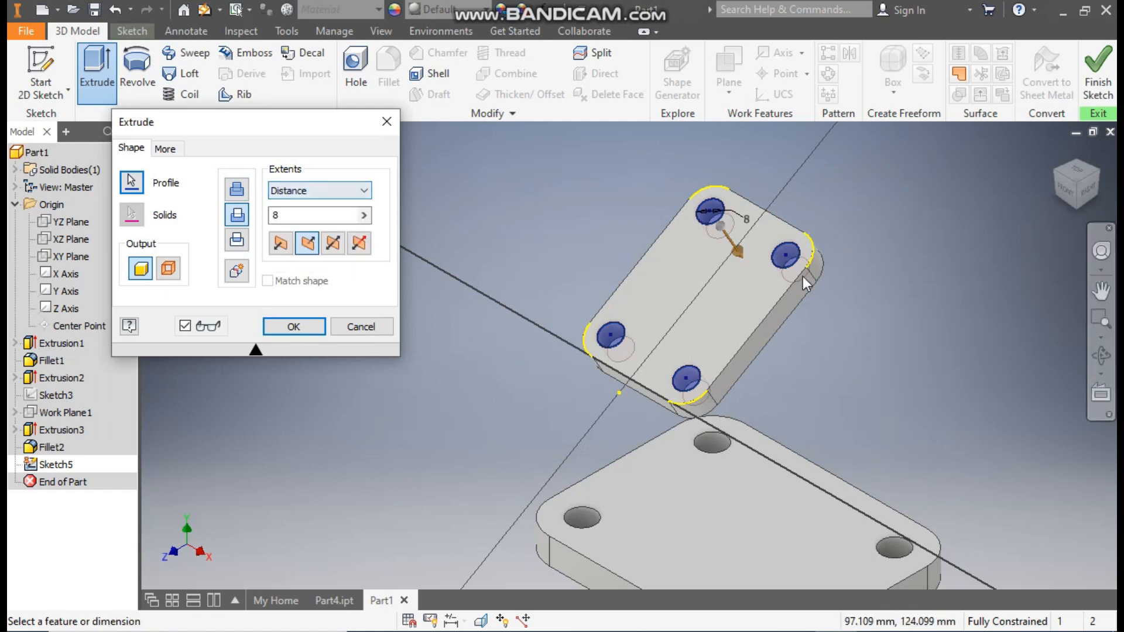
pyautogui.moveTo(777, 275); pyautogui.dragTo(1003, 247)
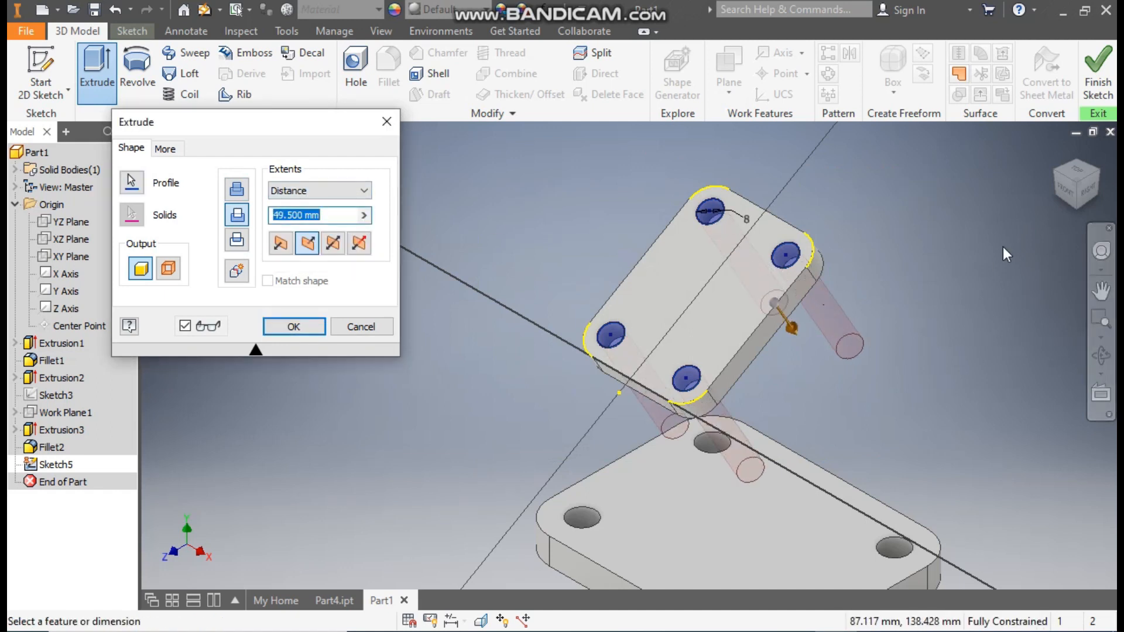
pyautogui.click(1086, 194)
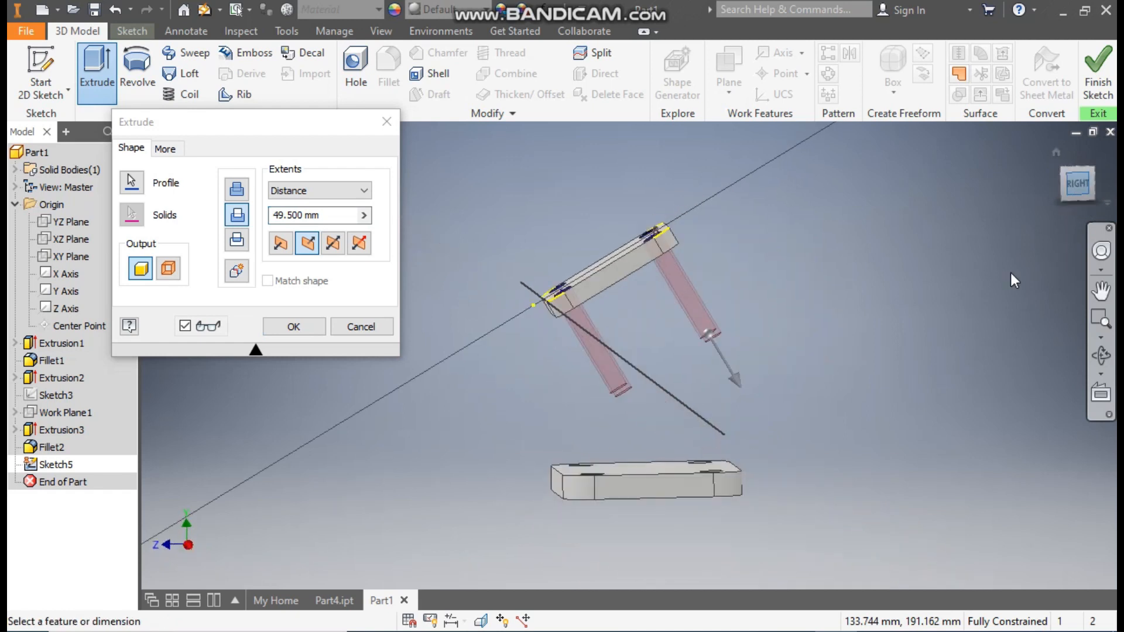
pyautogui.click(309, 328)
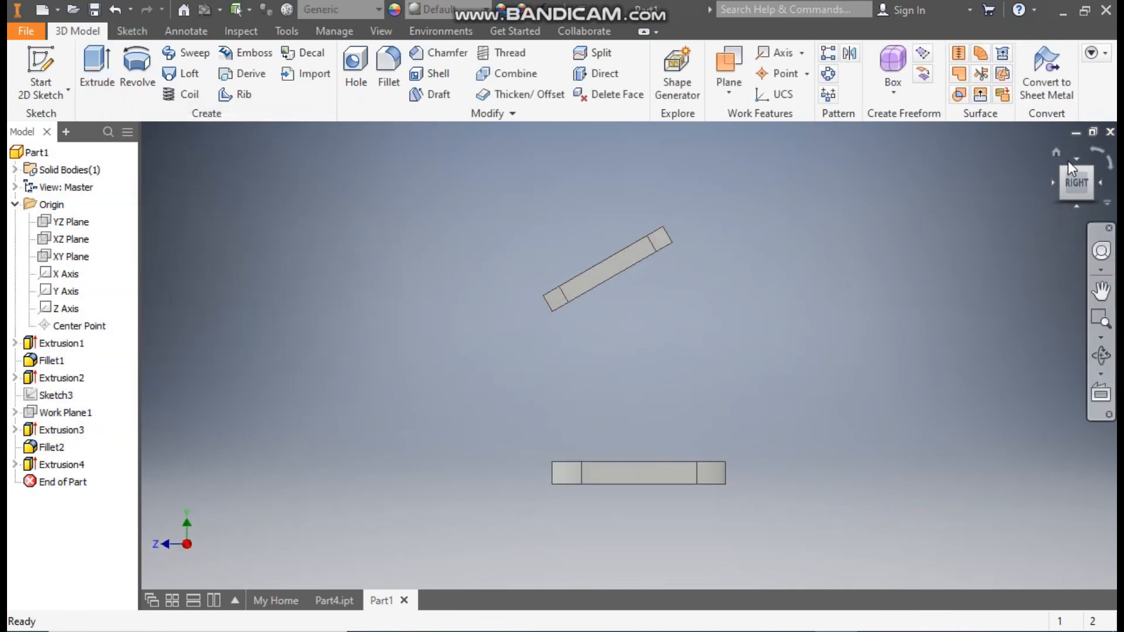
pyautogui.click(1057, 152)
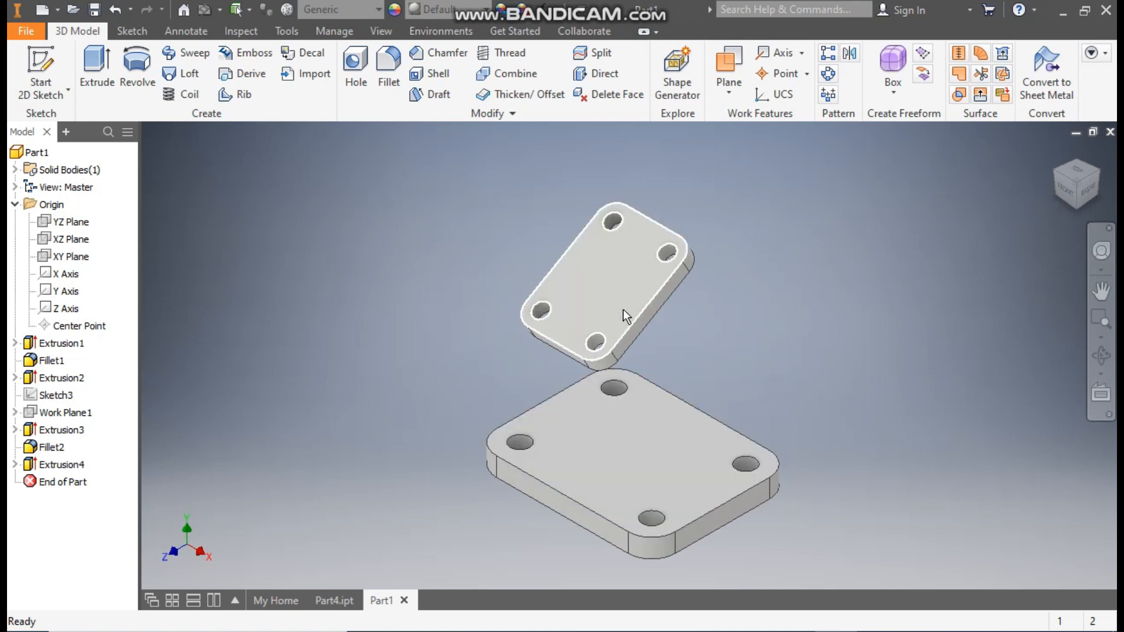
# Step: Check the finished bracket in Part4.ipt for reference and start a sketch on the base plate's upper face in Part1
pyautogui.click(333, 601)
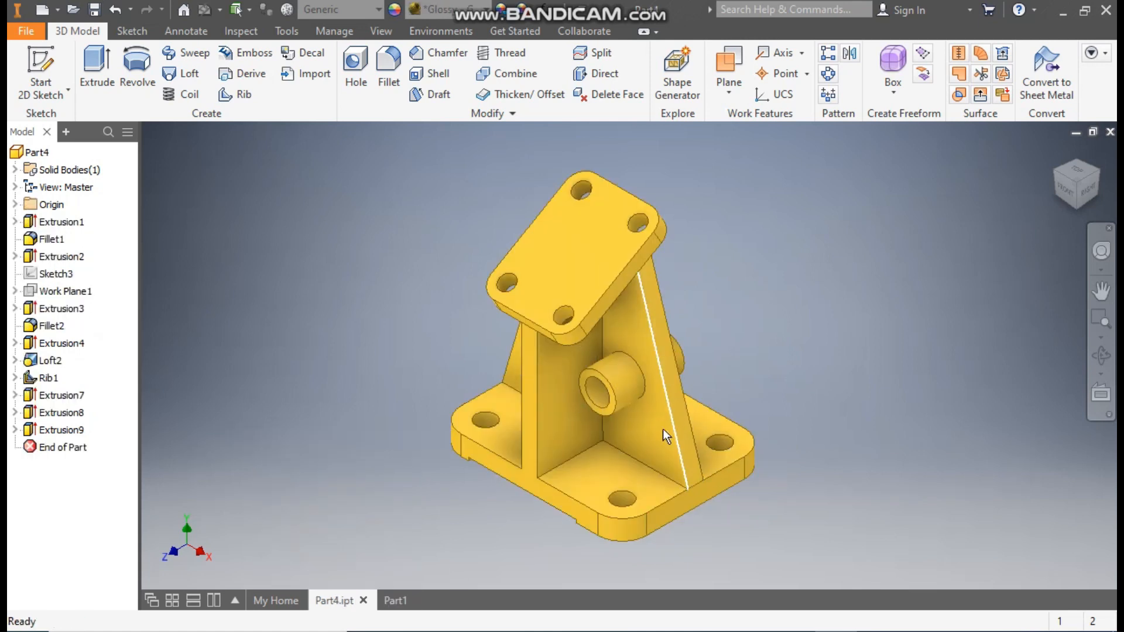
pyautogui.click(398, 598)
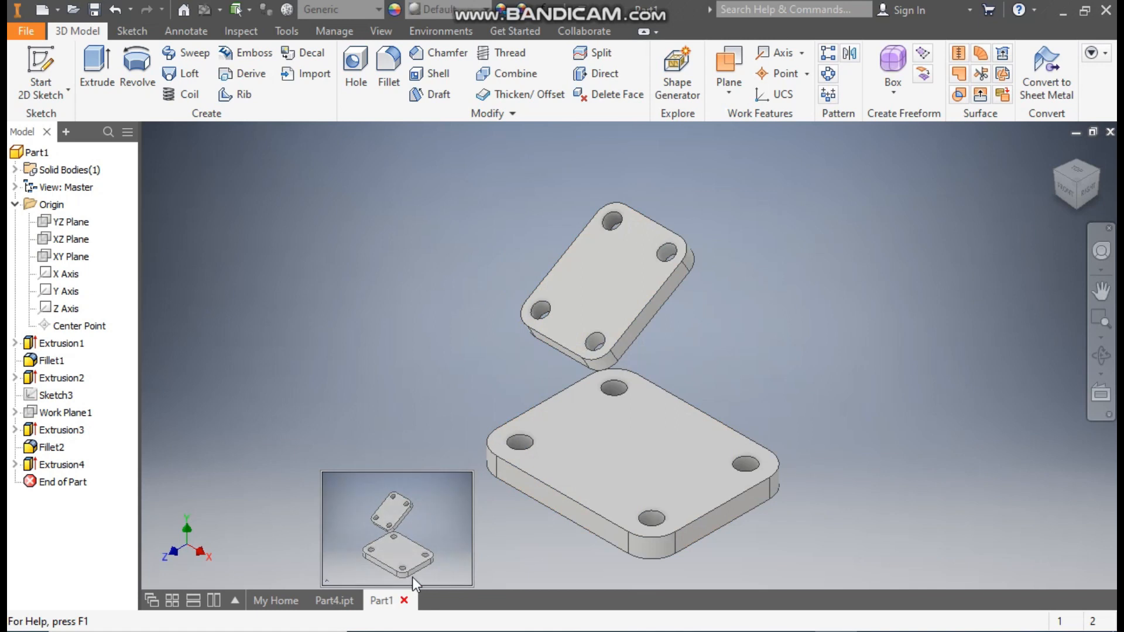
pyautogui.click(626, 439)
pyautogui.click(748, 428)
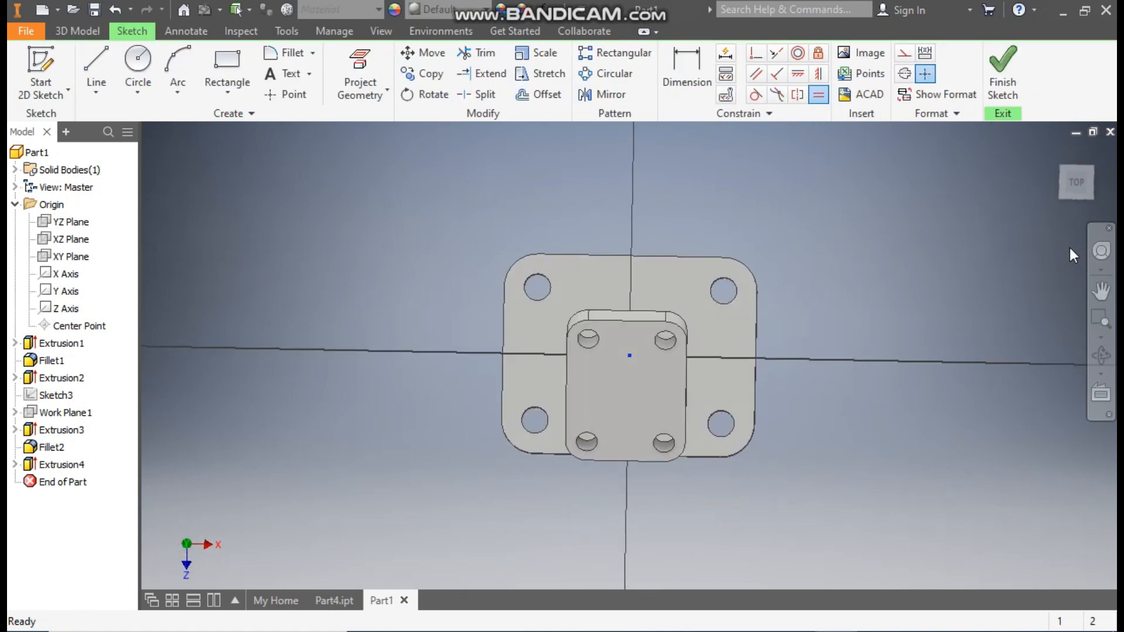
# Step: Set the visual style to Wireframe and draw a center rectangle from the origin, spanning the base plate's full width, about 25 mm high
pyautogui.click(224, 92)
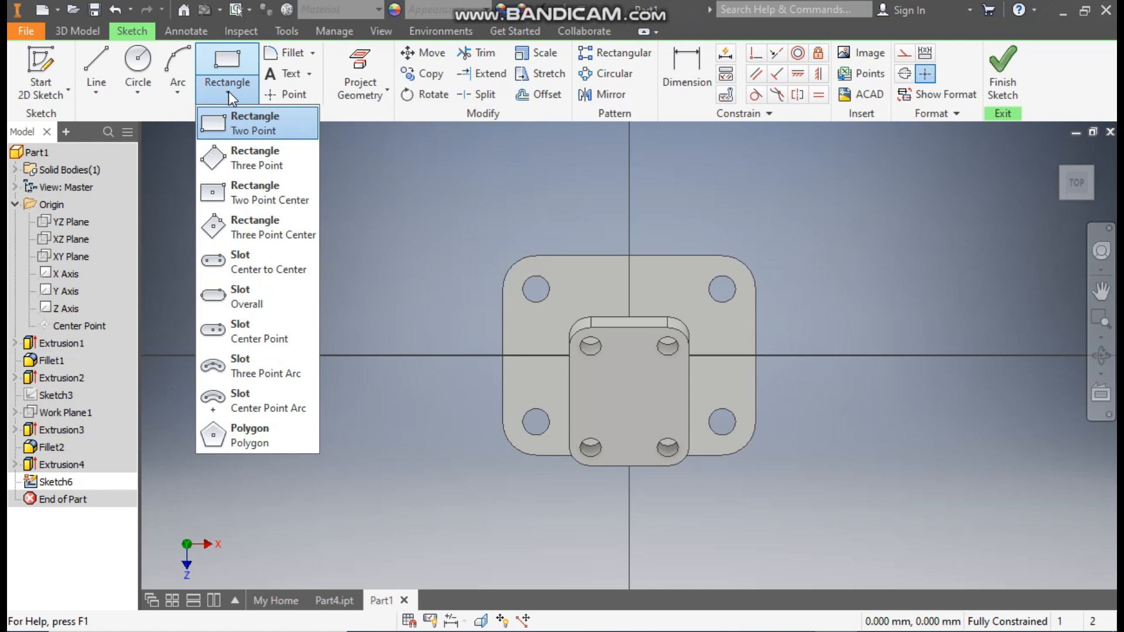
pyautogui.click(276, 194)
pyautogui.click(382, 33)
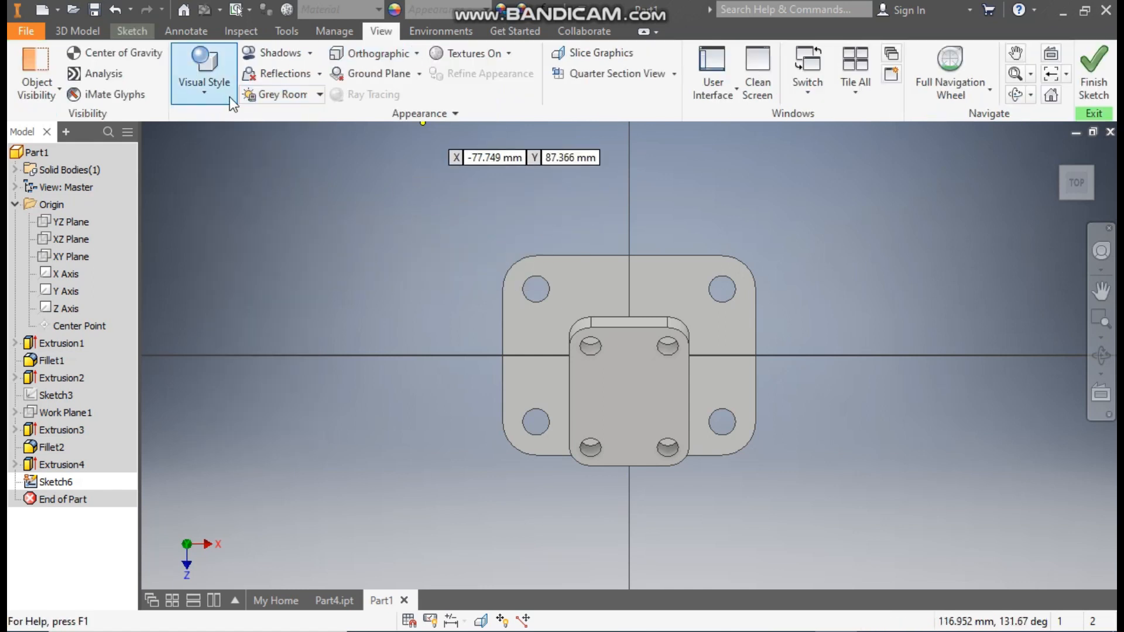
pyautogui.click(222, 97)
pyautogui.click(256, 259)
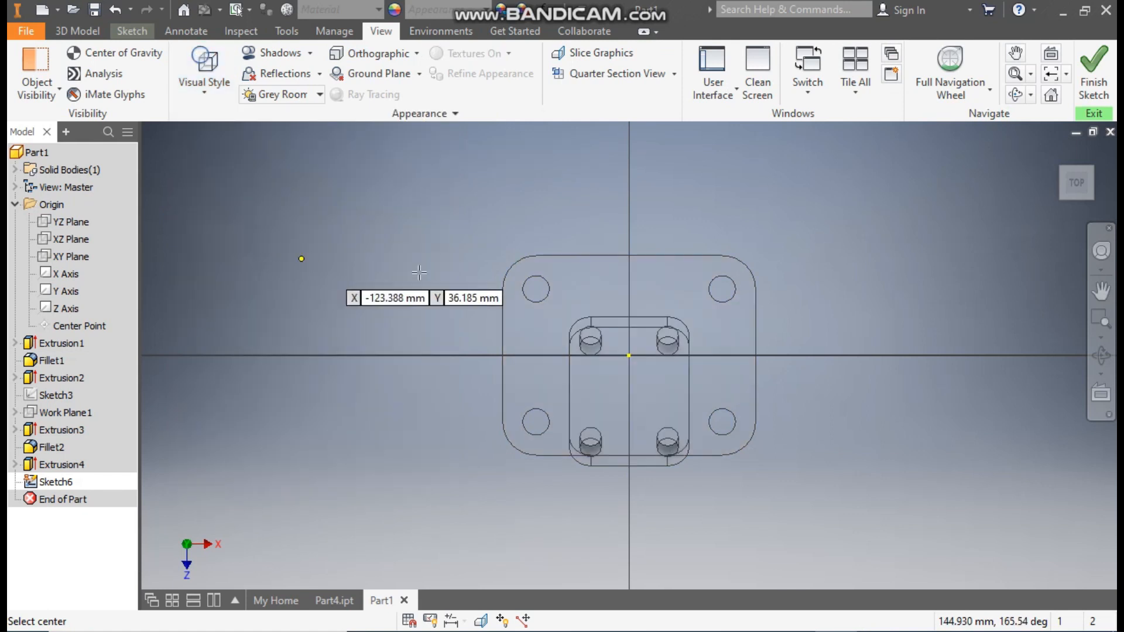
pyautogui.click(630, 355)
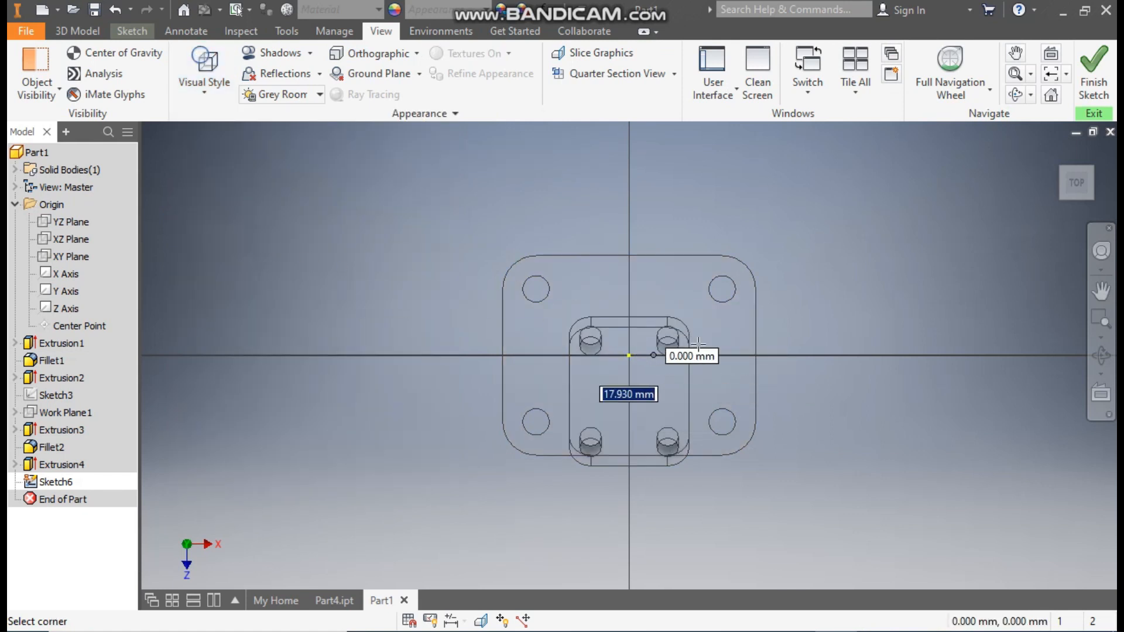
pyautogui.click(755, 322)
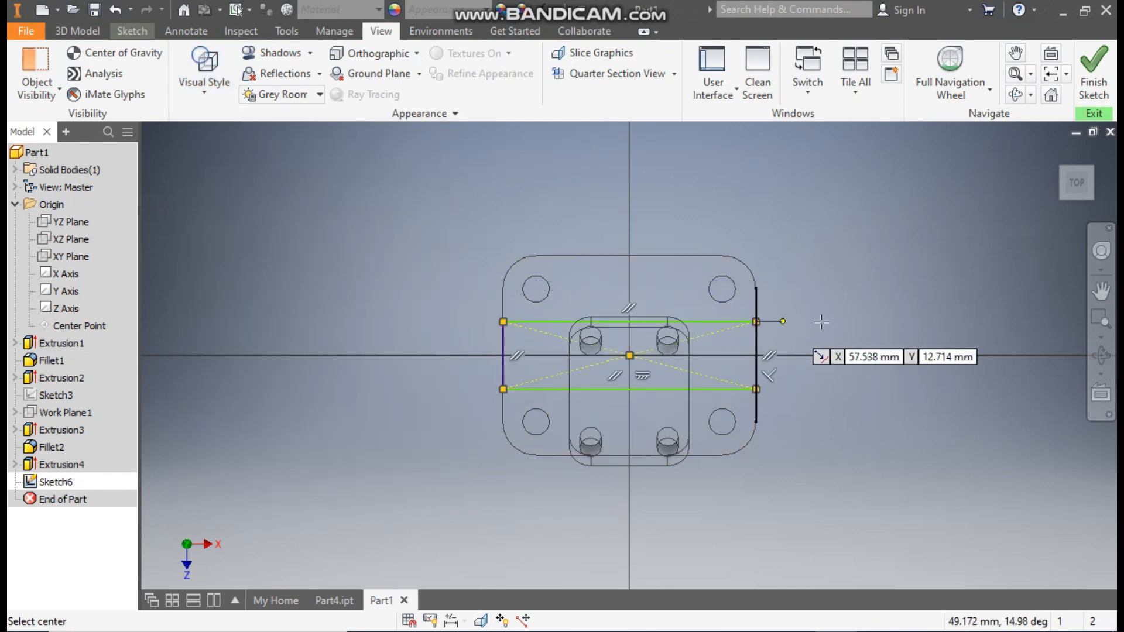
# Step: Dimension the rectangle's height on the base plate as 8 mm and finish the sketch
pyautogui.click(133, 32)
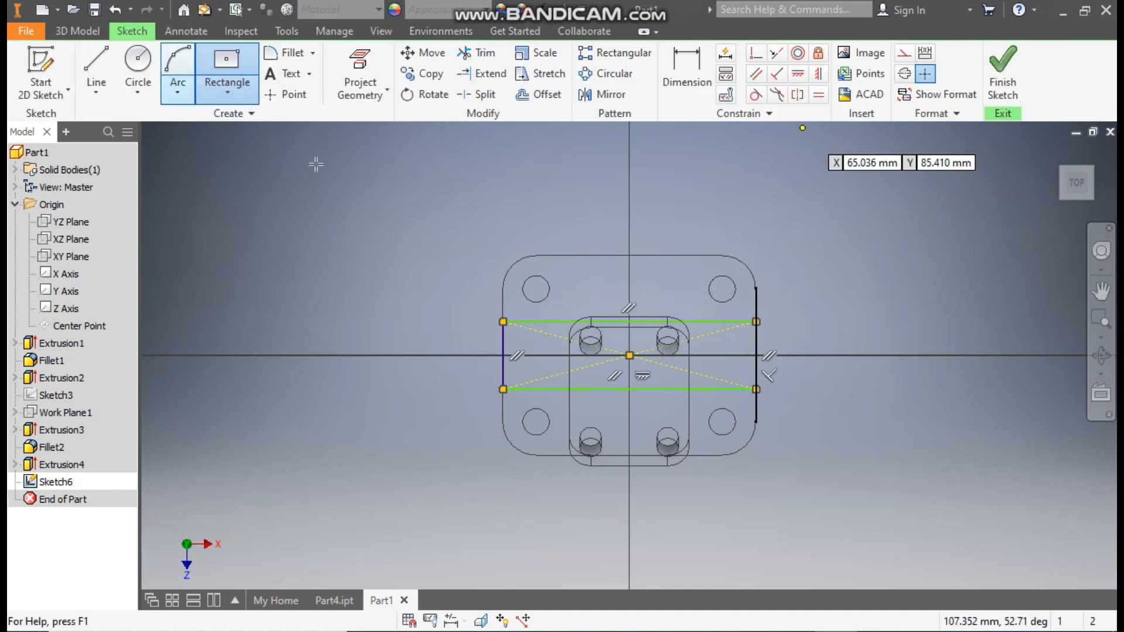
pyautogui.click(688, 69)
pyautogui.click(725, 322)
pyautogui.click(719, 389)
pyautogui.click(782, 350)
pyautogui.write('8')
pyautogui.press('Return')
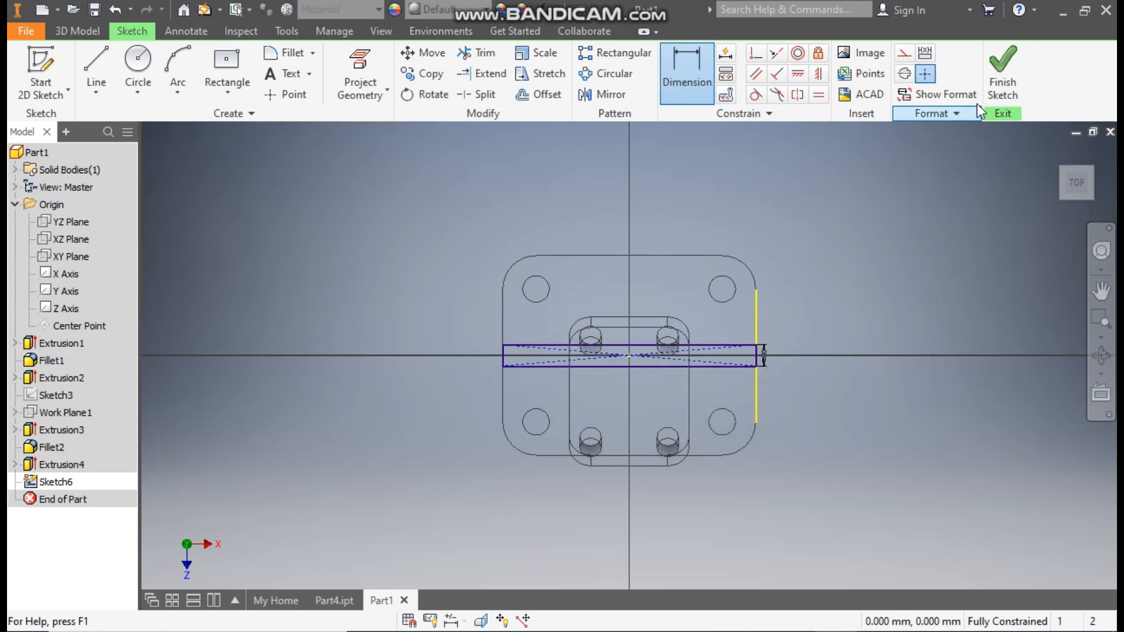
pyautogui.click(1011, 71)
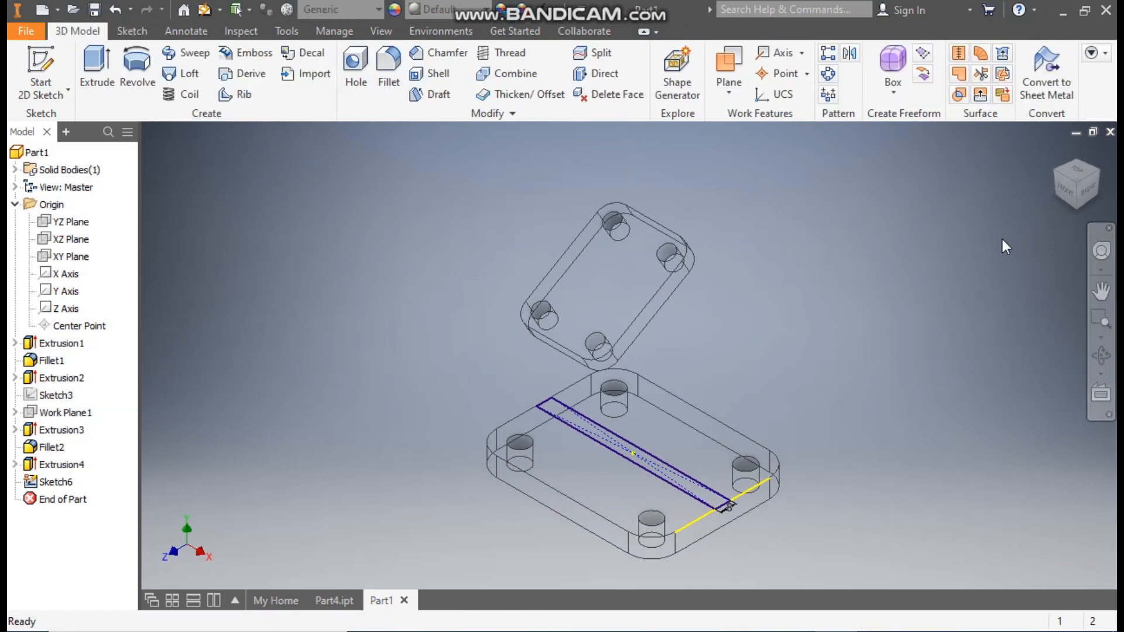
# Step: Set the visual style to Shaded with Edges and start a sketch on the inclined plate's underside
pyautogui.click(1096, 173)
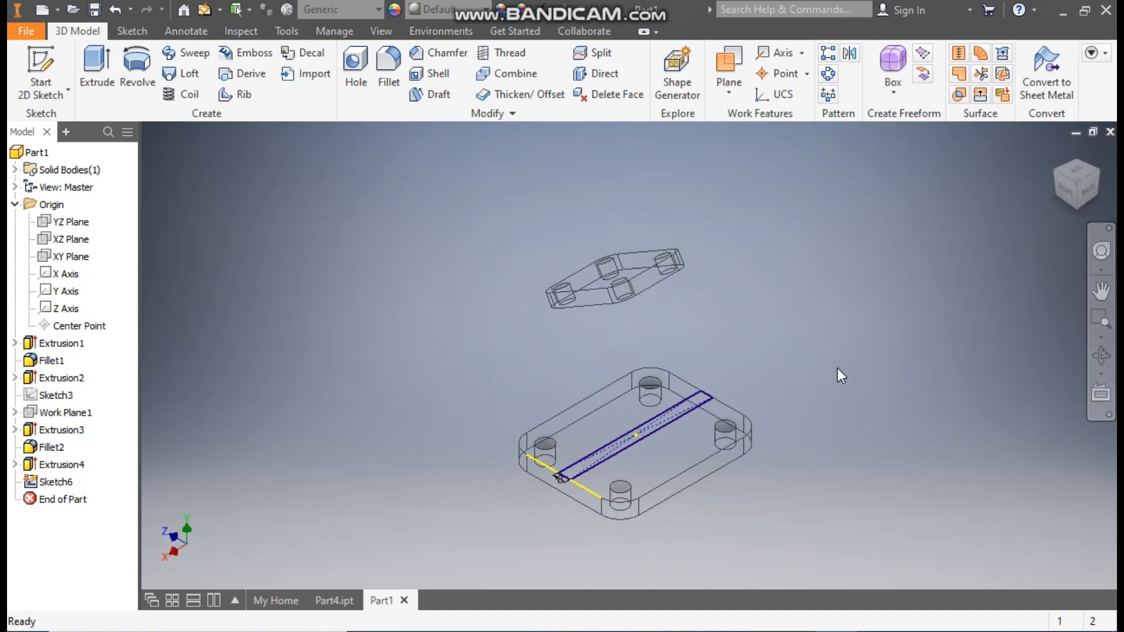
pyautogui.keyDown('shift'); pyautogui.moveTo(837, 367); pyautogui.dragTo(817, 316, button='middle'); pyautogui.keyUp('shift')
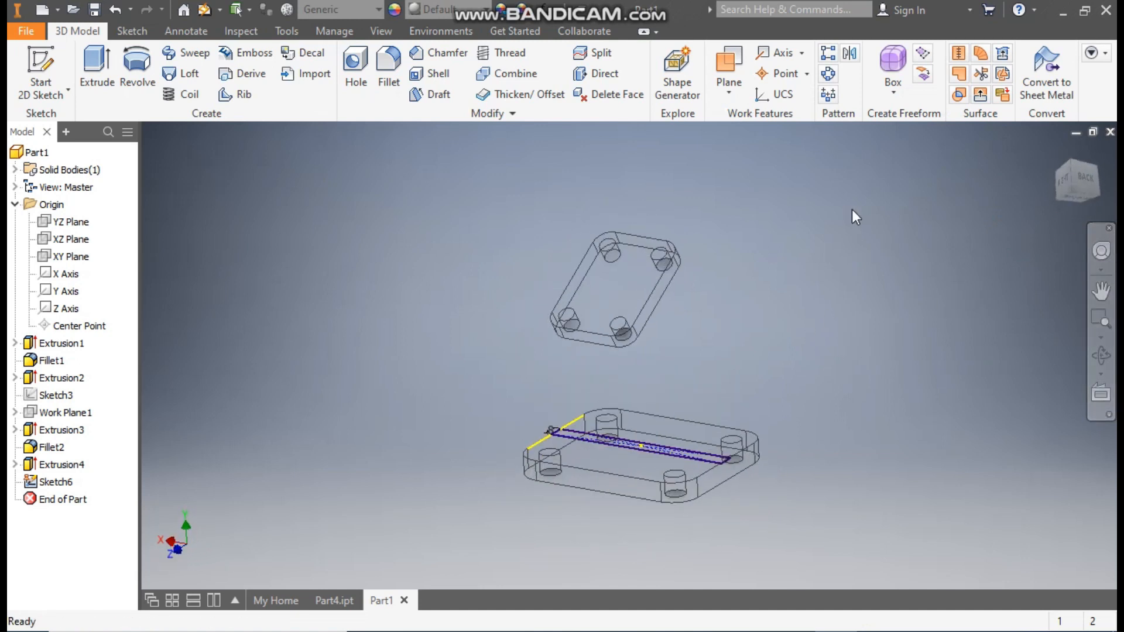
pyautogui.click(623, 276)
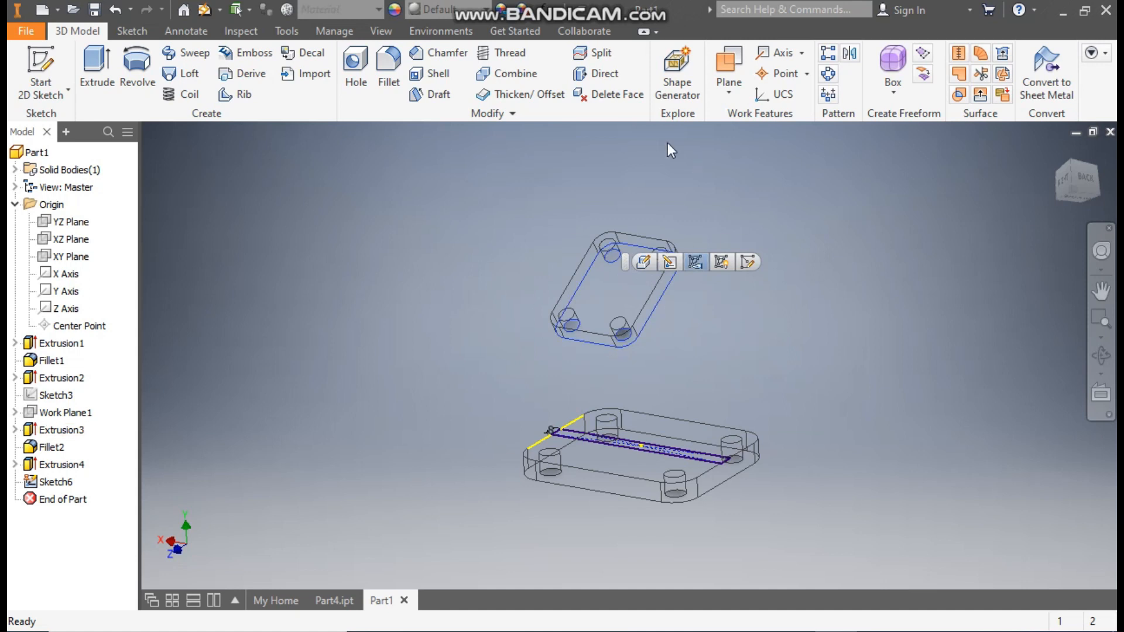
pyautogui.click(379, 31)
pyautogui.click(206, 88)
pyautogui.click(252, 185)
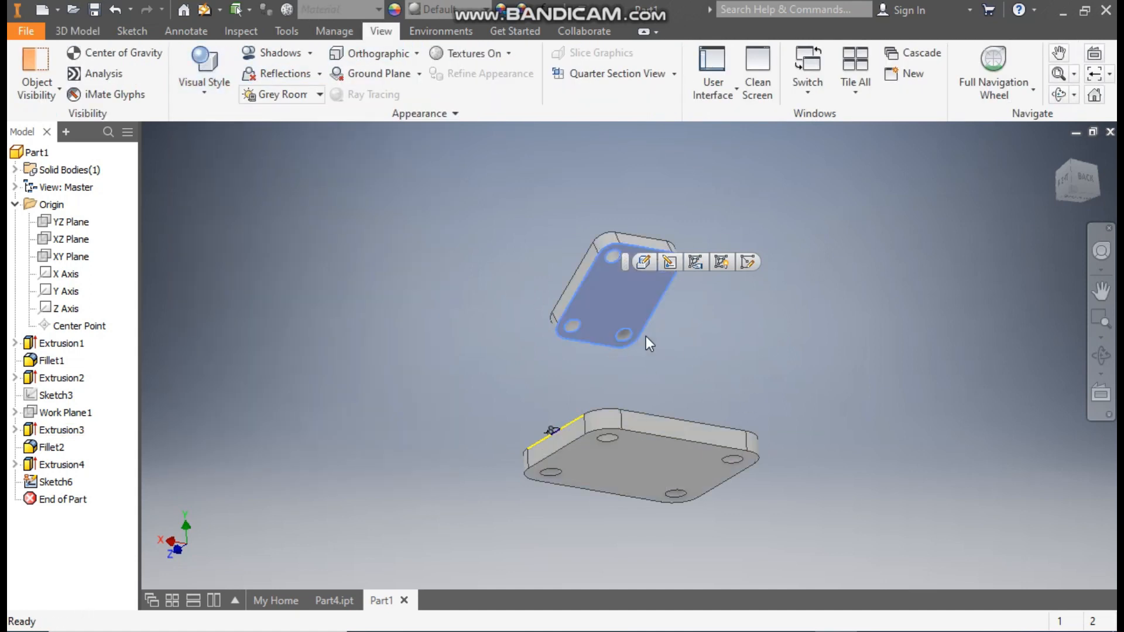
pyautogui.click(751, 262)
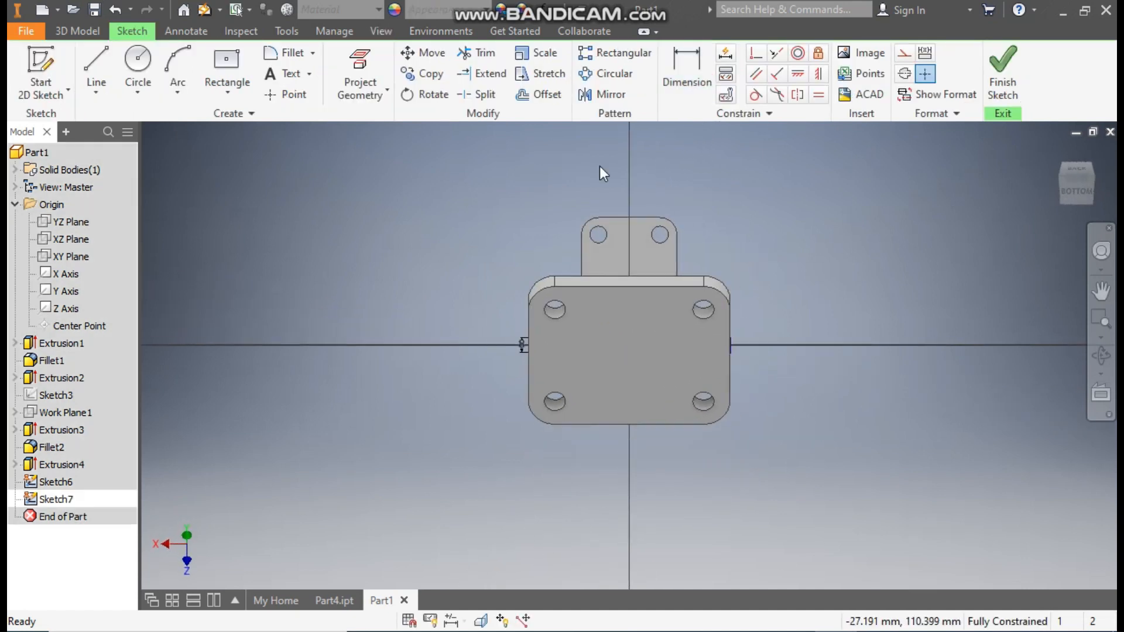
# Step: Set the view to Wireframe and draw a center rectangle about 45 by 7 mm across the inclined plate, centred on the vertical axis
pyautogui.click(381, 31)
pyautogui.click(204, 67)
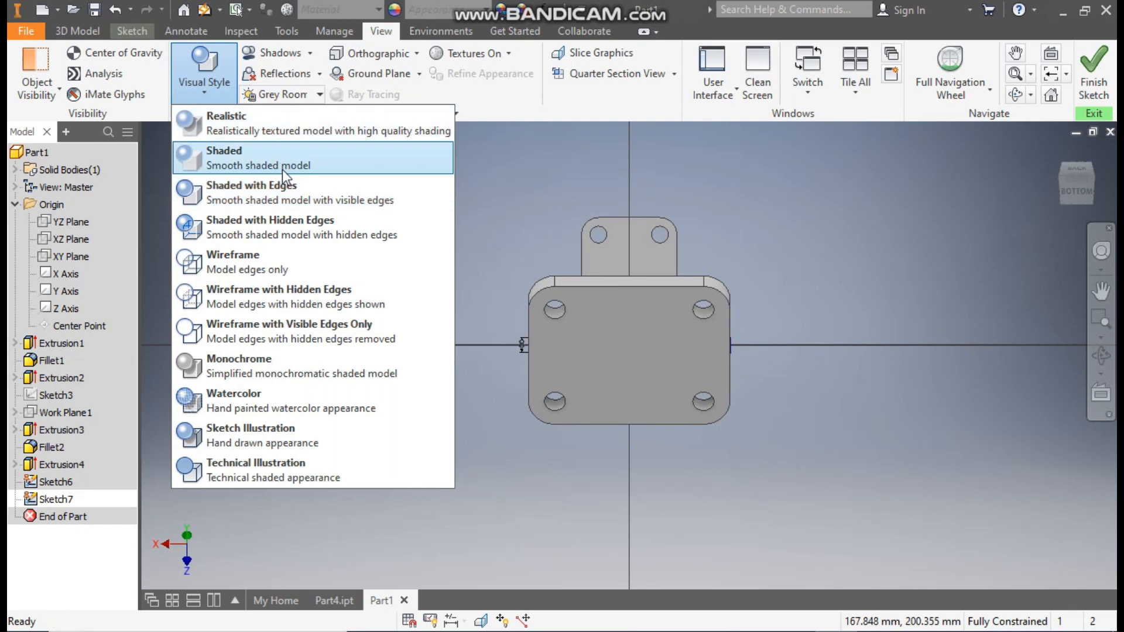
pyautogui.click(282, 255)
pyautogui.scroll(-3, 641, 275)
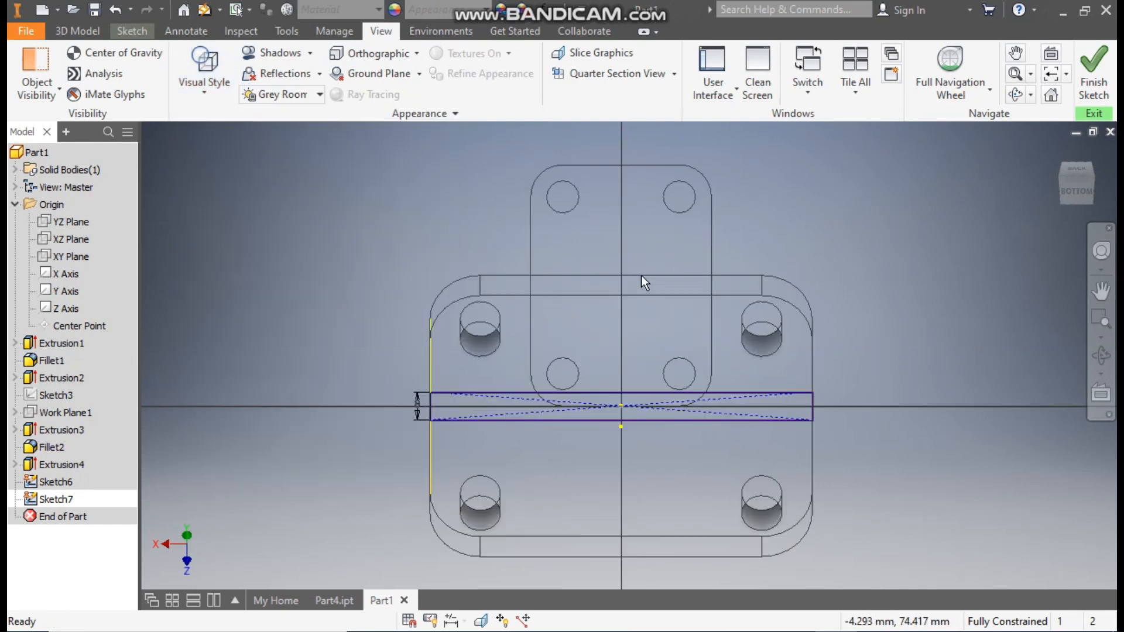
pyautogui.click(140, 36)
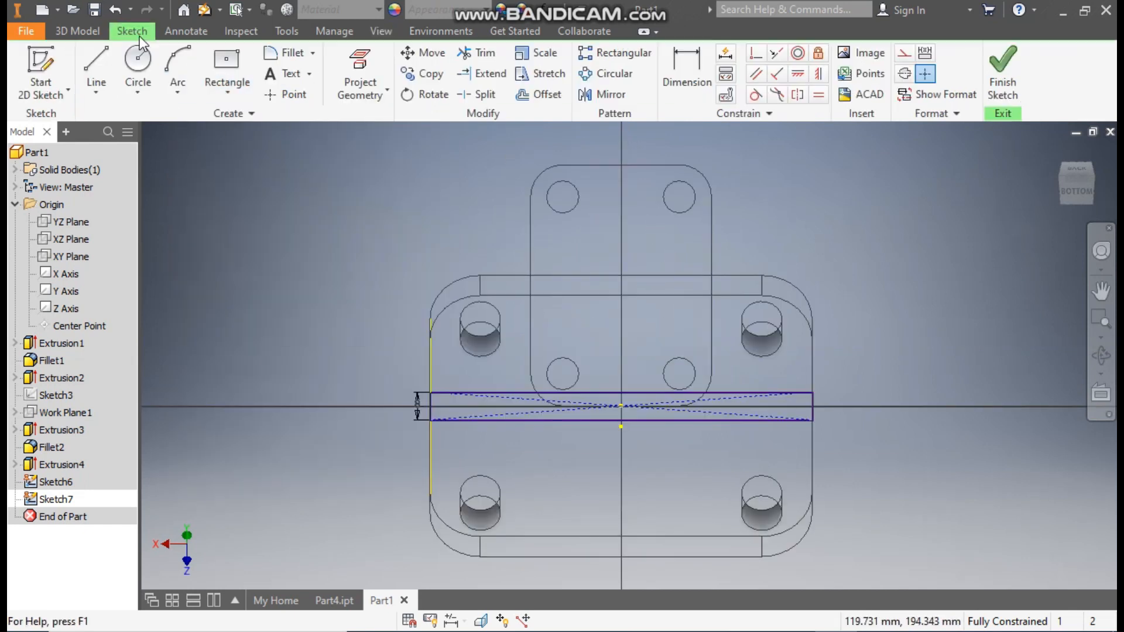
pyautogui.click(228, 98)
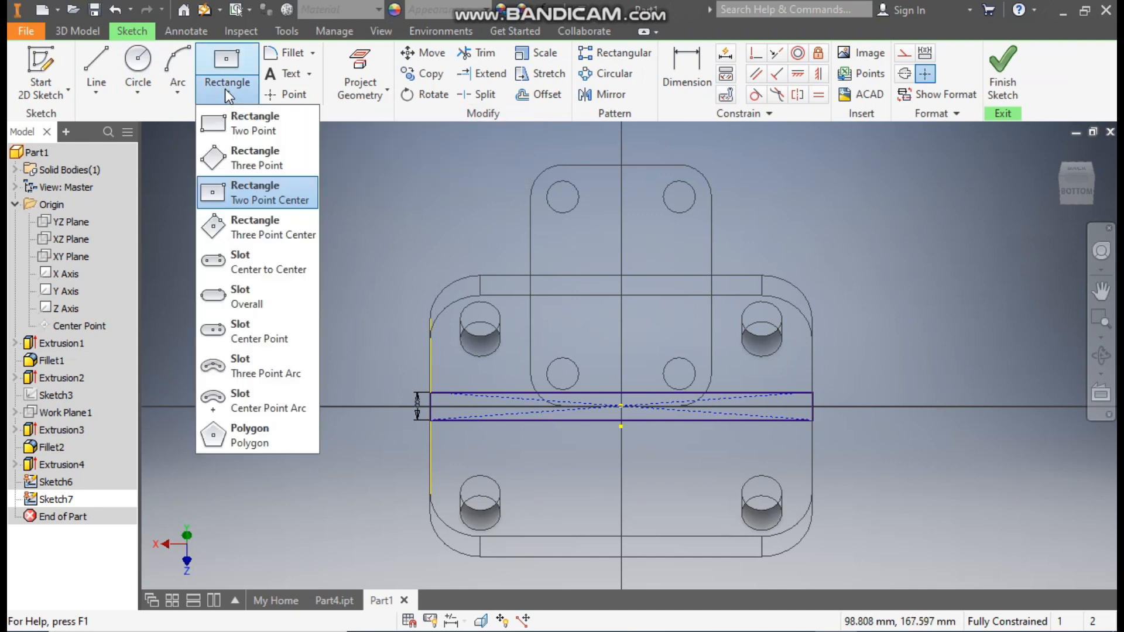
pyautogui.click(261, 201)
pyautogui.click(621, 295)
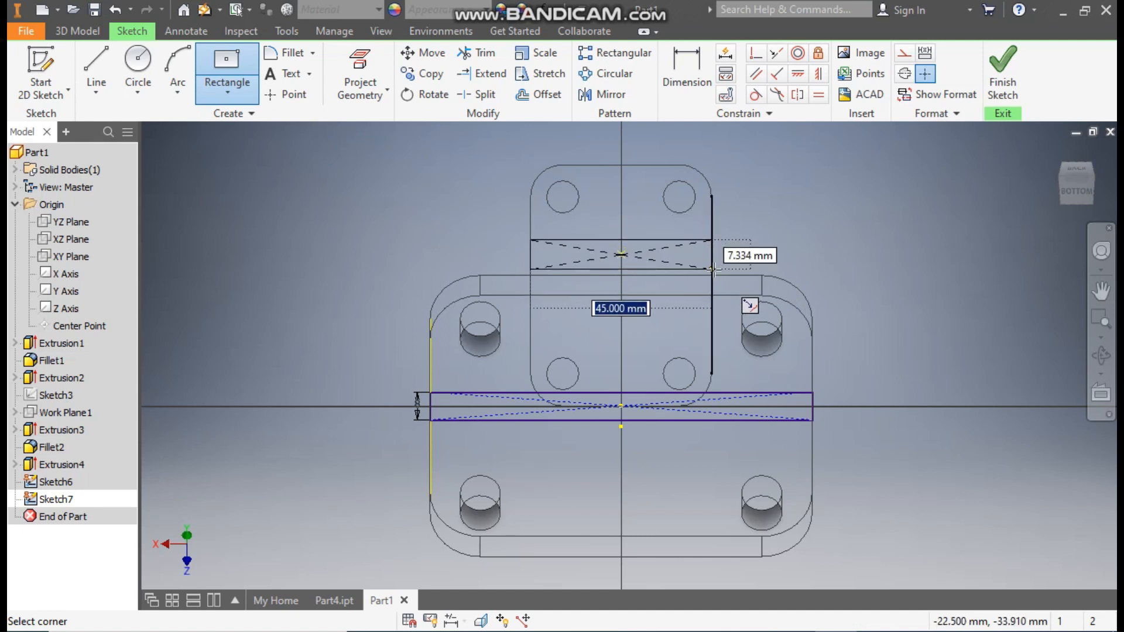
pyautogui.click(714, 270)
# Step: Dimension the height of the rectangle on the inclined plate as 8 mm
pyautogui.click(694, 79)
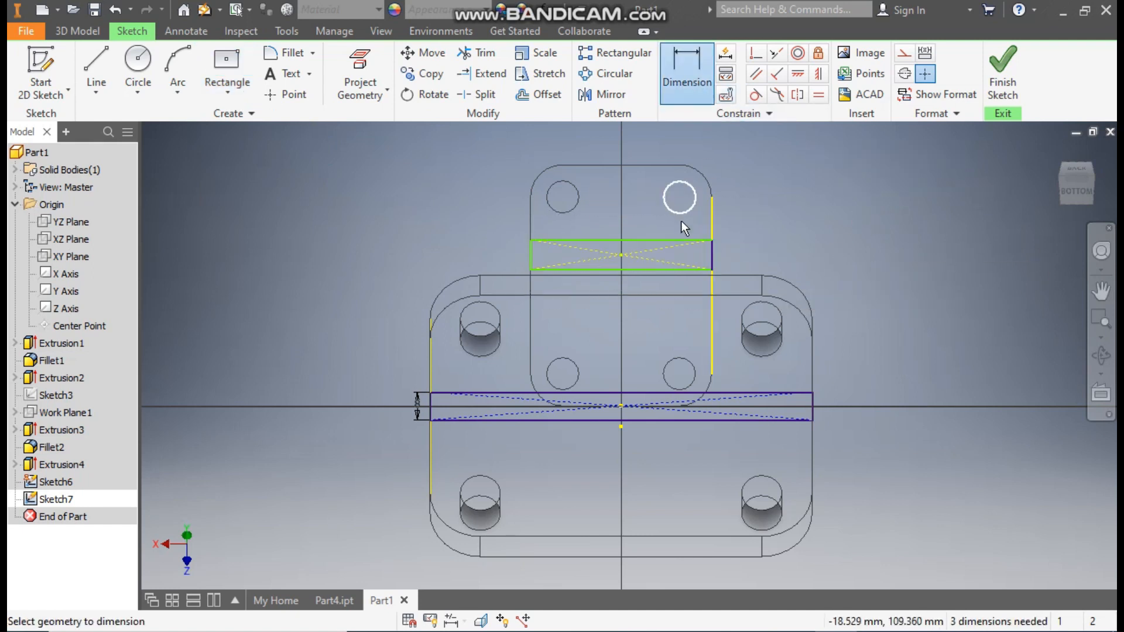
pyautogui.click(655, 240)
pyautogui.click(673, 269)
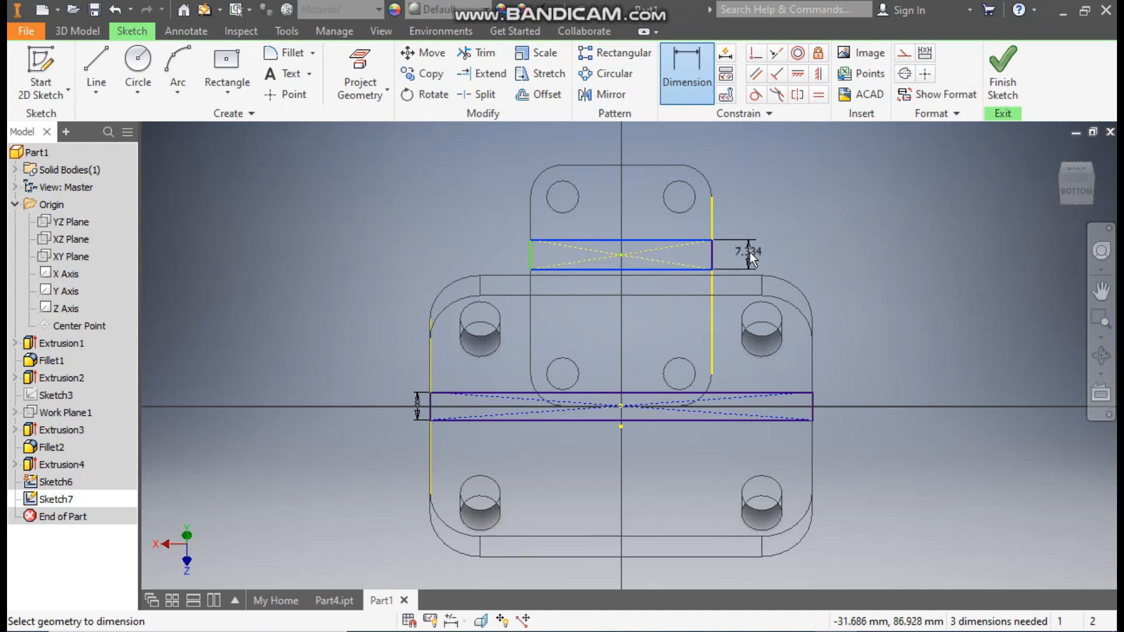
pyautogui.click(749, 252)
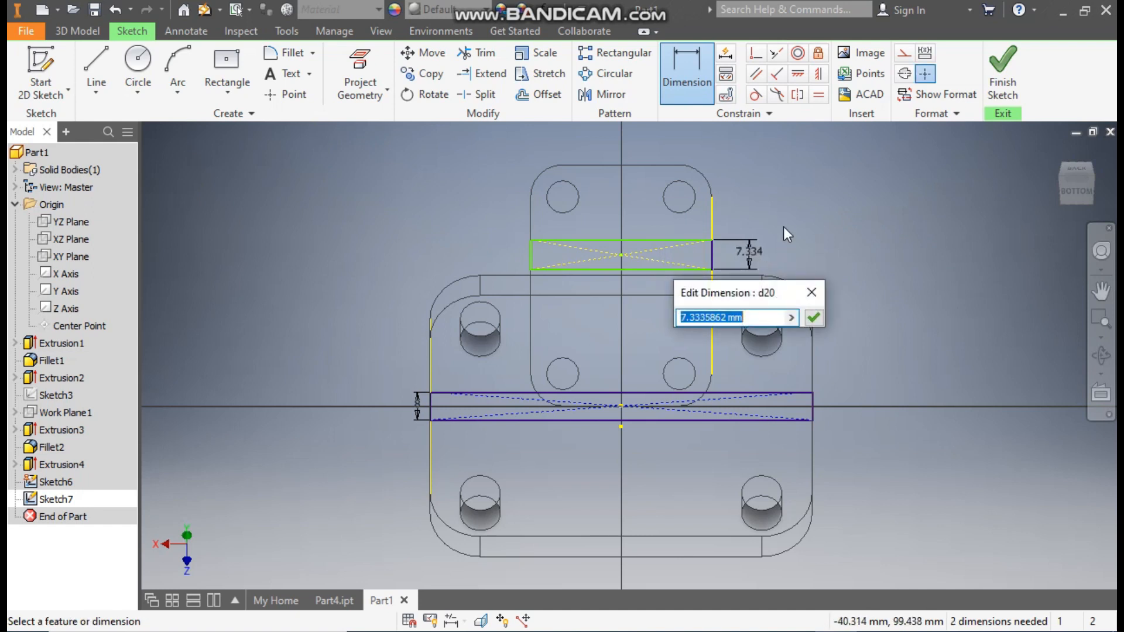
pyautogui.write('8')
pyautogui.press('Return')
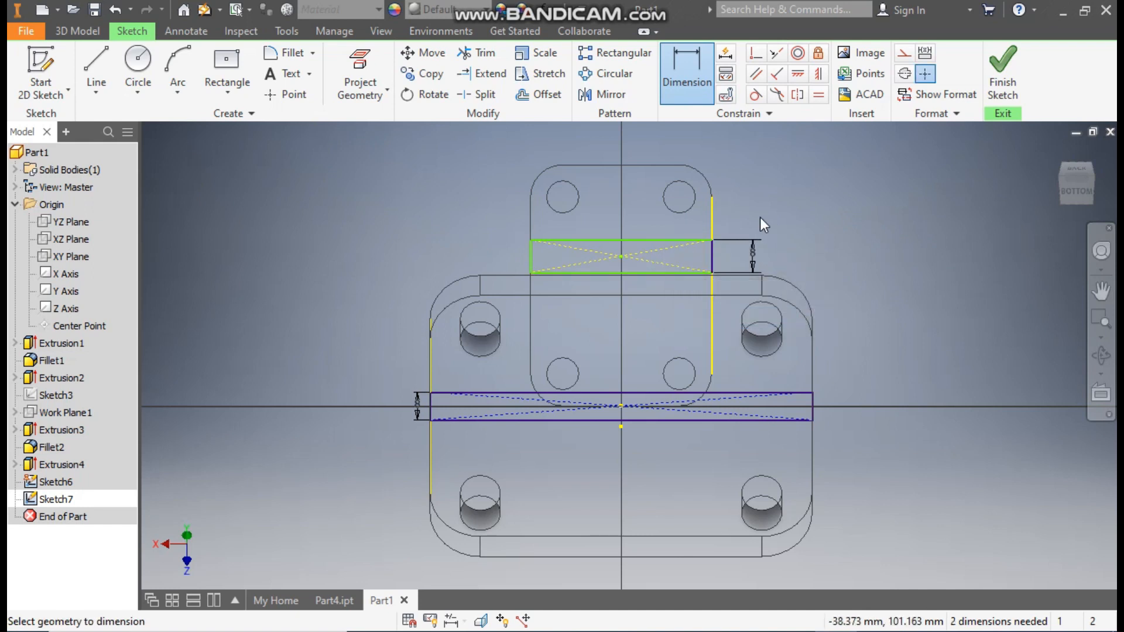
# Step: Dimension the distance from the inclined plate's upper edge to the rectangle's nearest long side as 14 mm
pyautogui.click(651, 167)
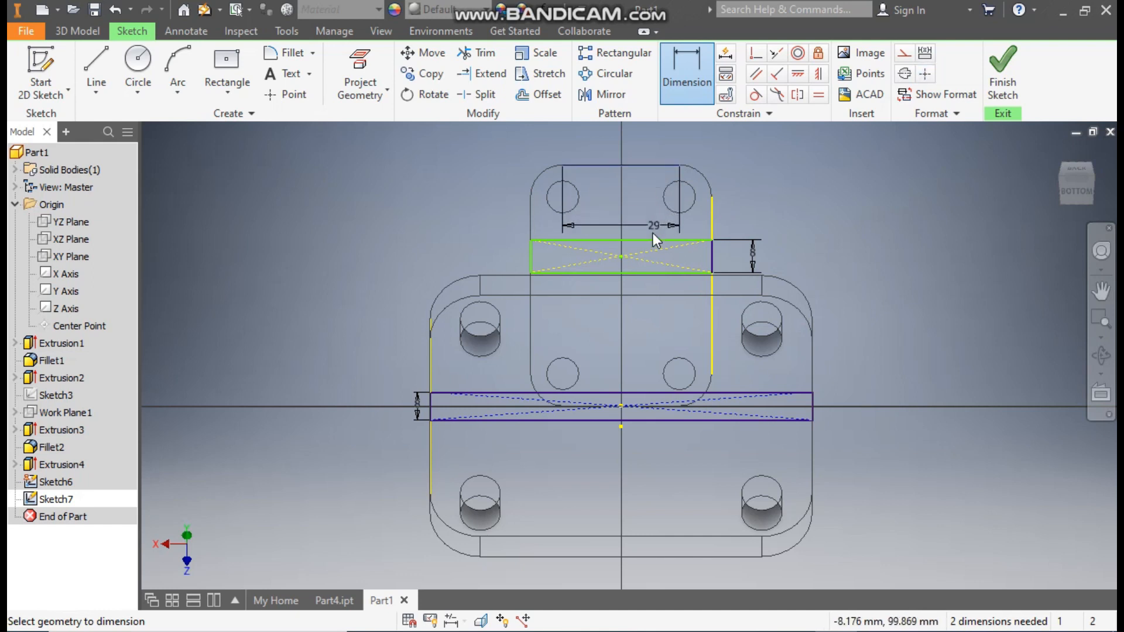
pyautogui.click(651, 241)
pyautogui.click(755, 212)
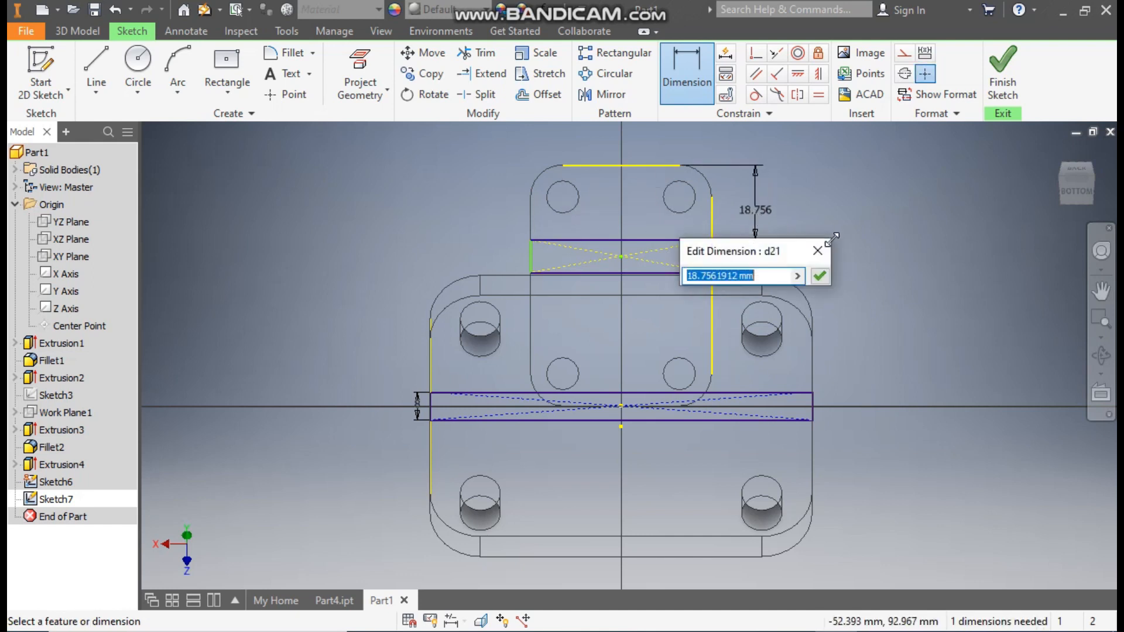
pyautogui.write('14')
pyautogui.press('Return')
pyautogui.press('Escape')
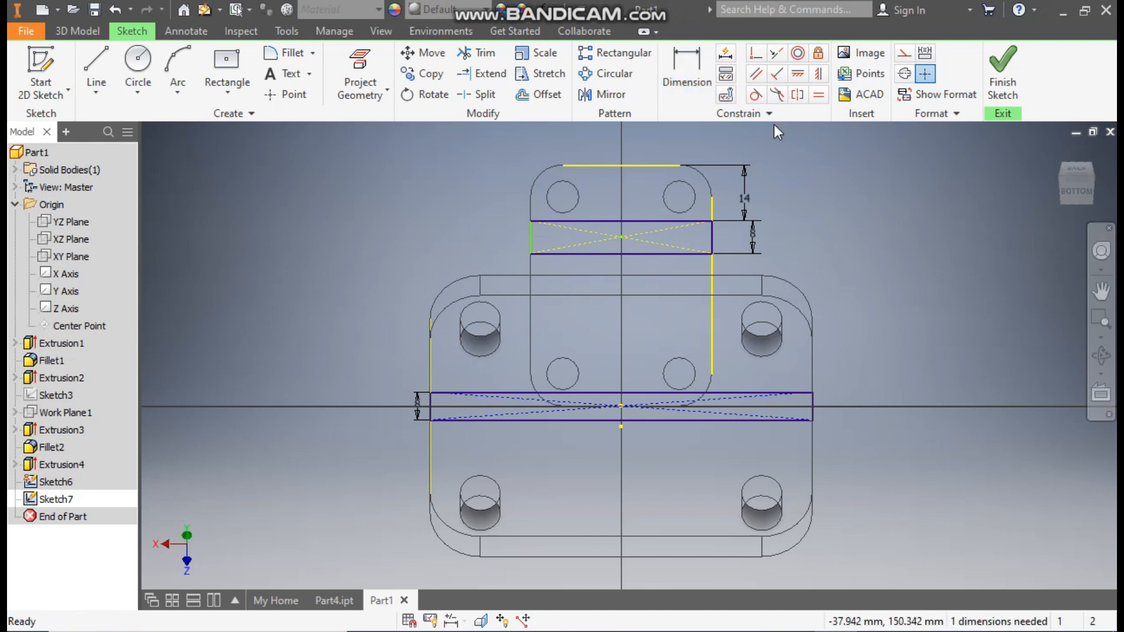
# Step: Pull the rectangle's free short side inward, make it coincident with the inclined plate's side edge, and finish the sketch
pyautogui.scroll(3, 586, 202)
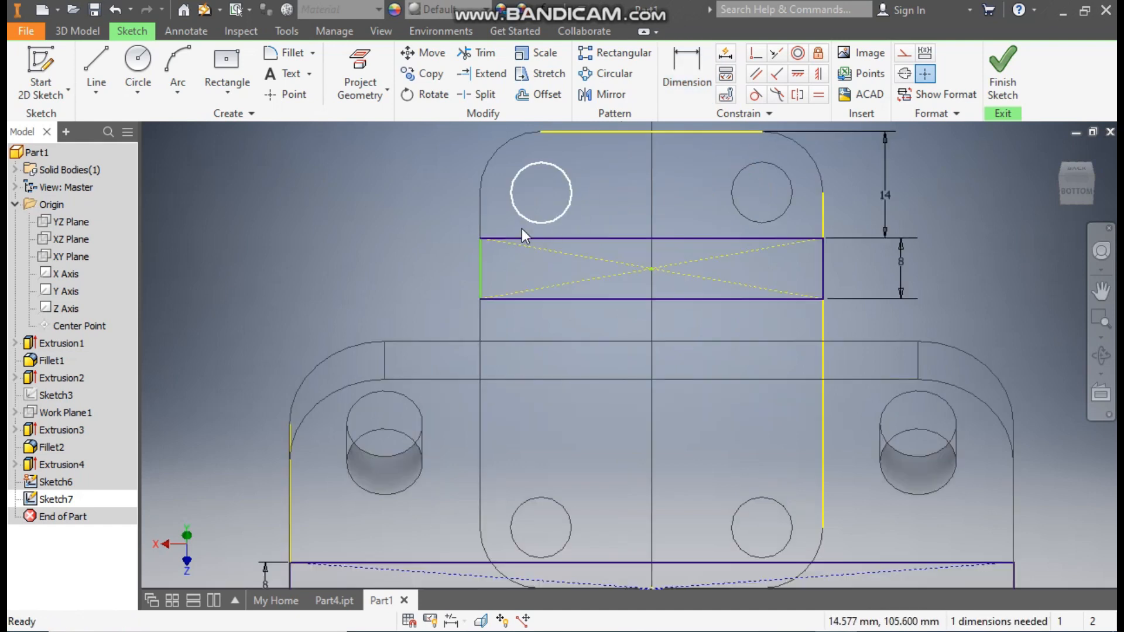
pyautogui.moveTo(480, 239); pyautogui.dragTo(540, 245)
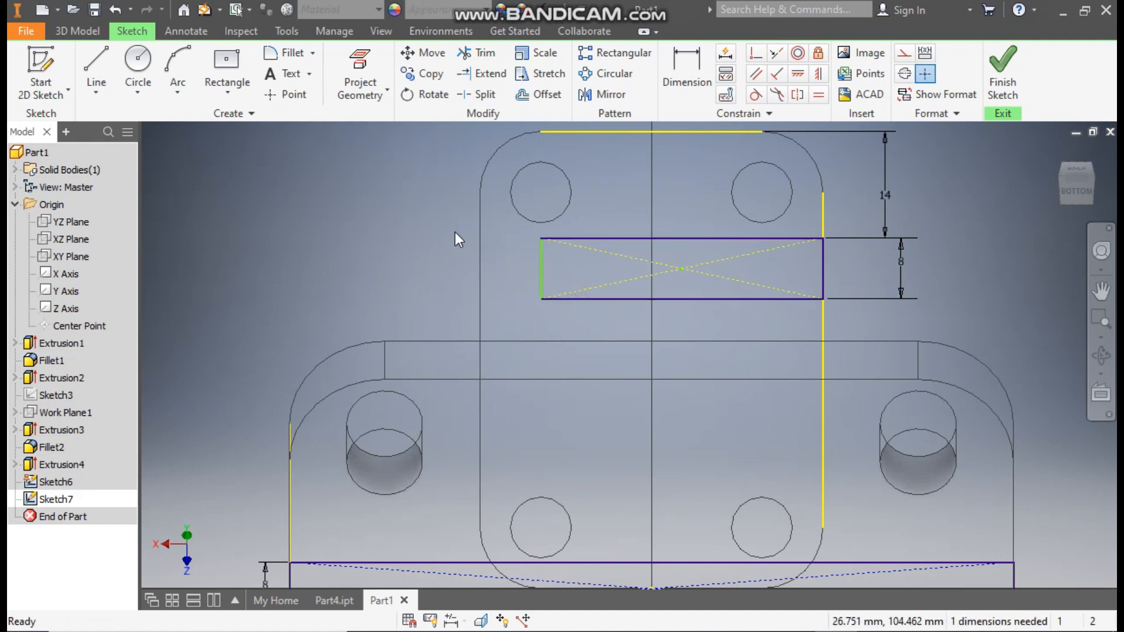
pyautogui.click(756, 54)
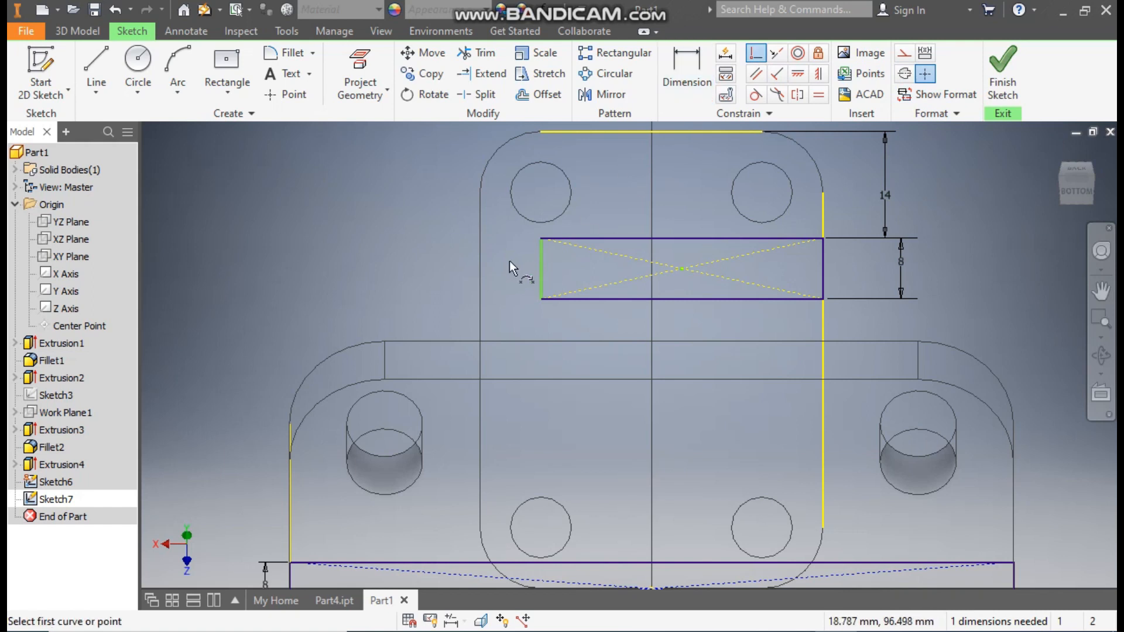
pyautogui.click(482, 280)
pyautogui.click(539, 271)
pyautogui.scroll(-2, 785, 234)
pyautogui.scroll(5, 780, 243)
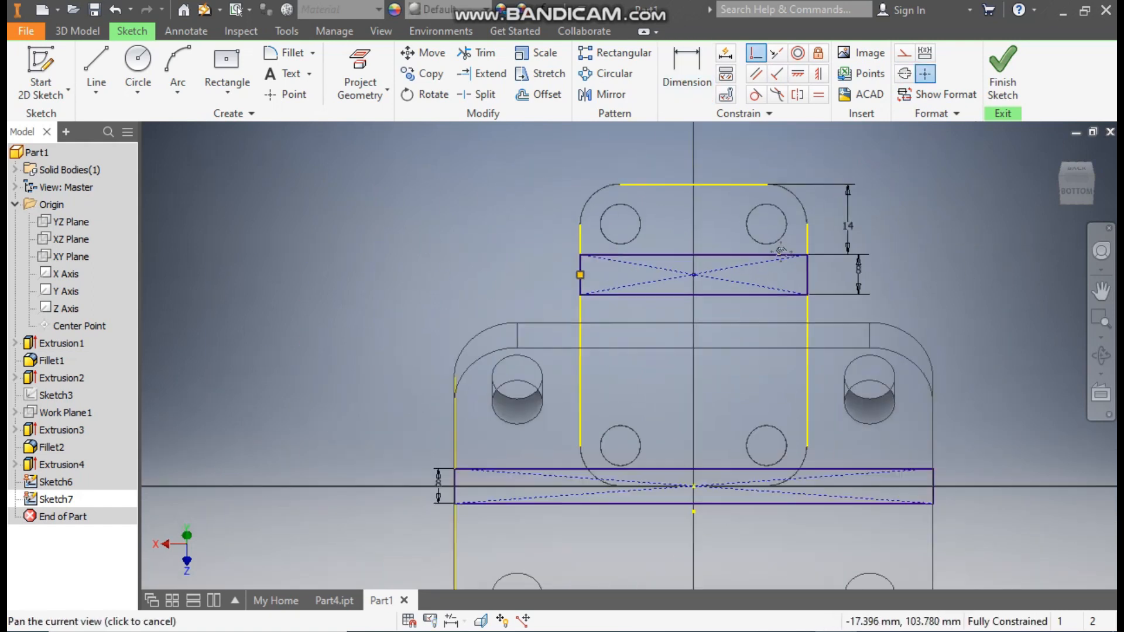
pyautogui.click(1001, 67)
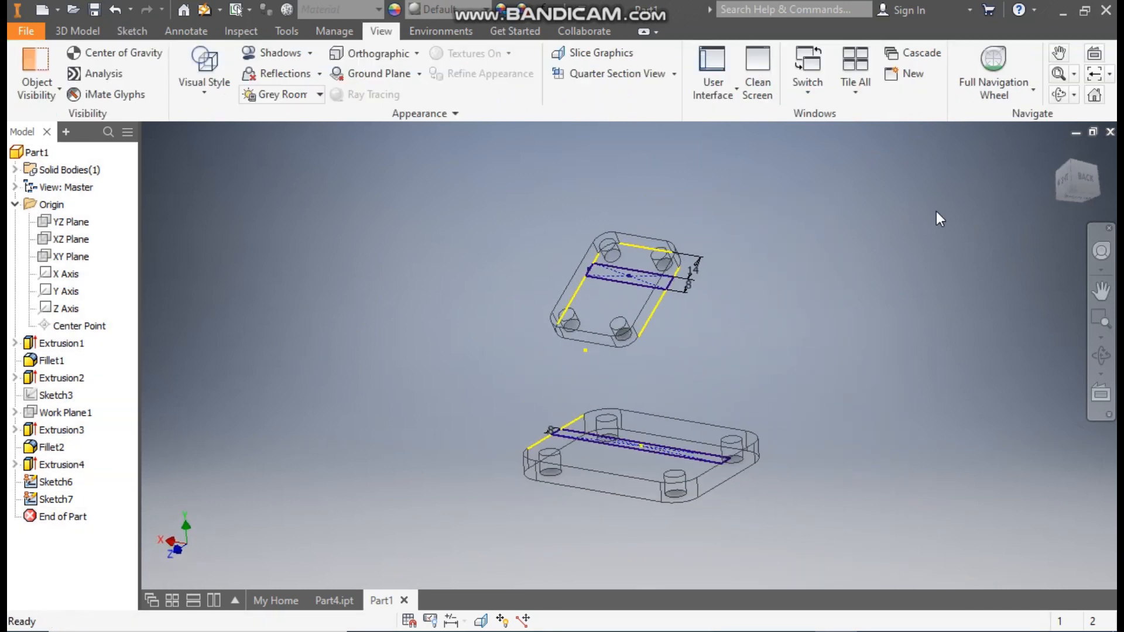
# Step: Loft a solid web from the inclined plate's rectangle to the base plate's rectangle
pyautogui.click(1058, 152)
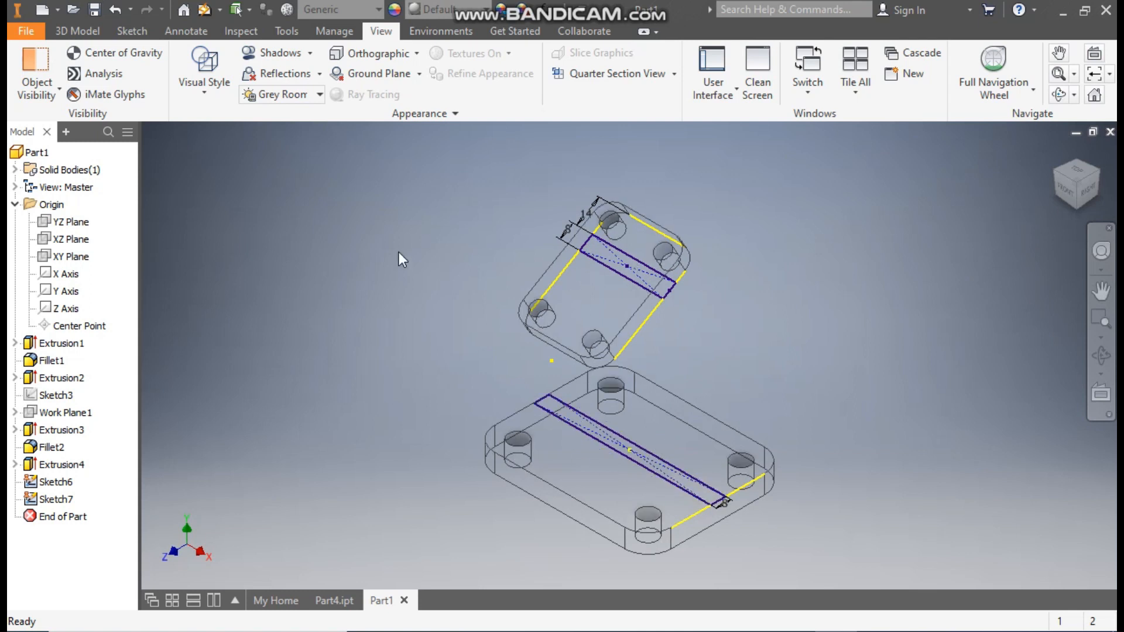
pyautogui.click(82, 32)
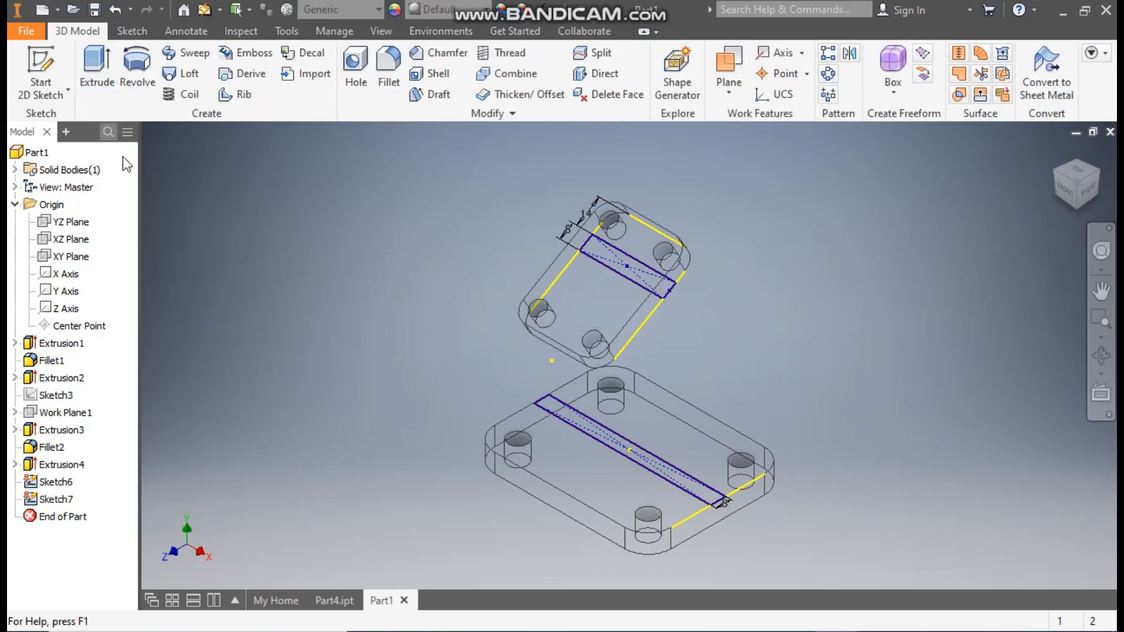
pyautogui.click(196, 75)
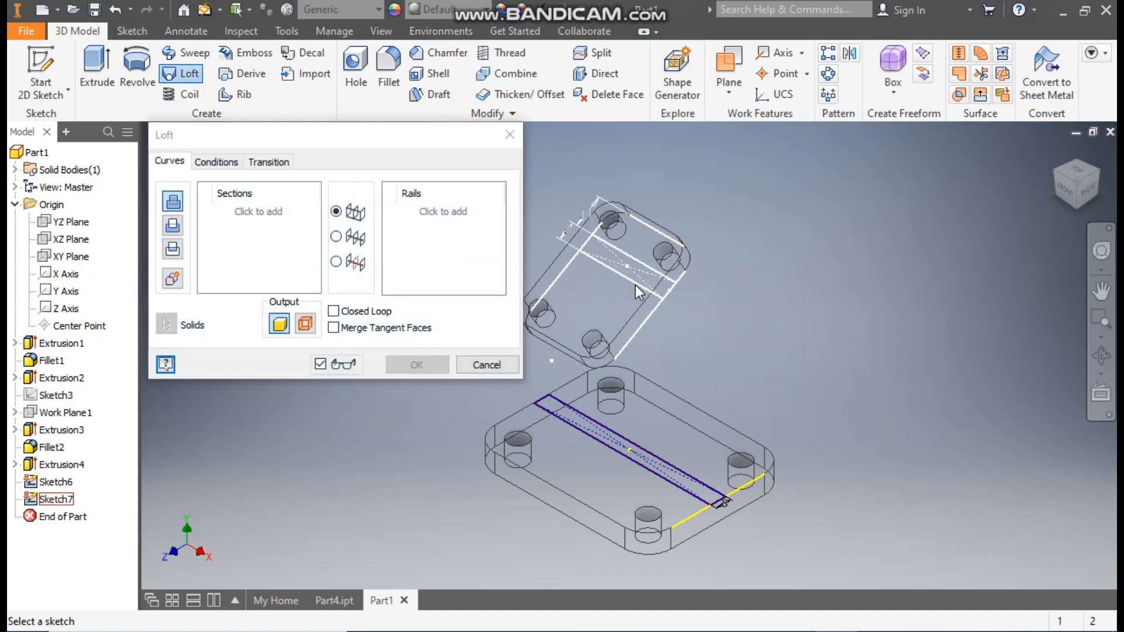
pyautogui.click(635, 286)
pyautogui.click(647, 463)
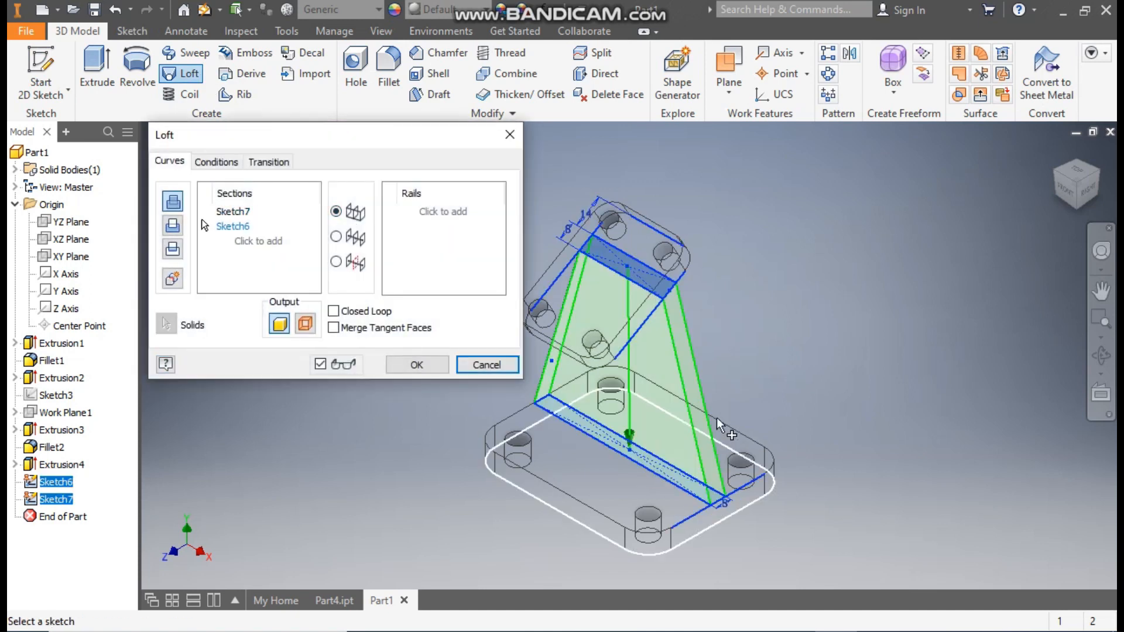
pyautogui.click(1088, 192)
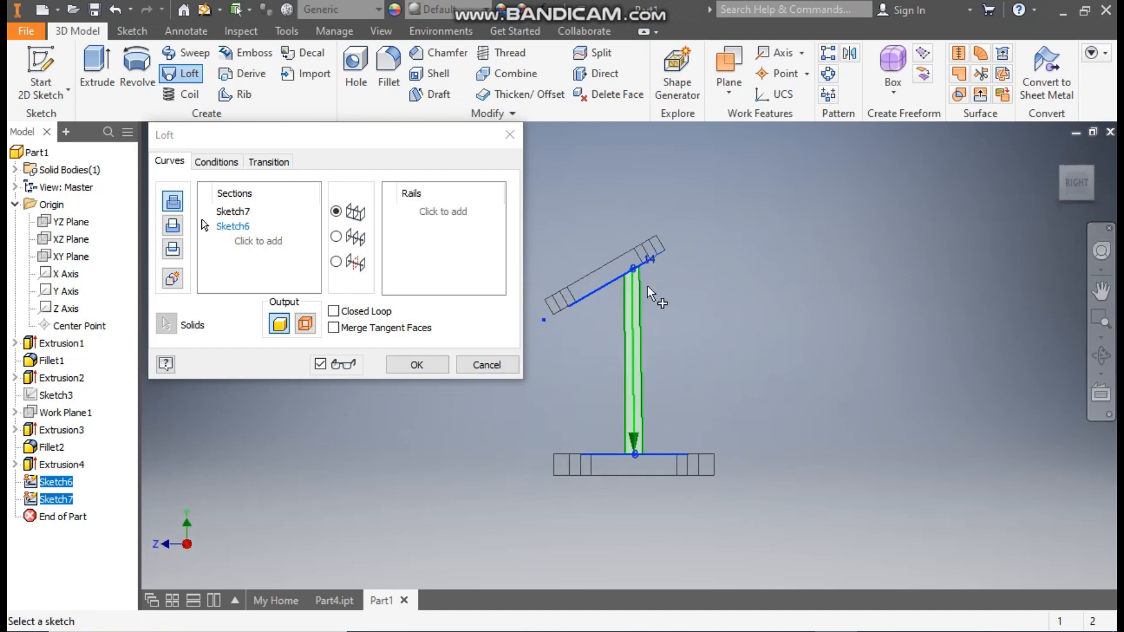
pyautogui.click(414, 365)
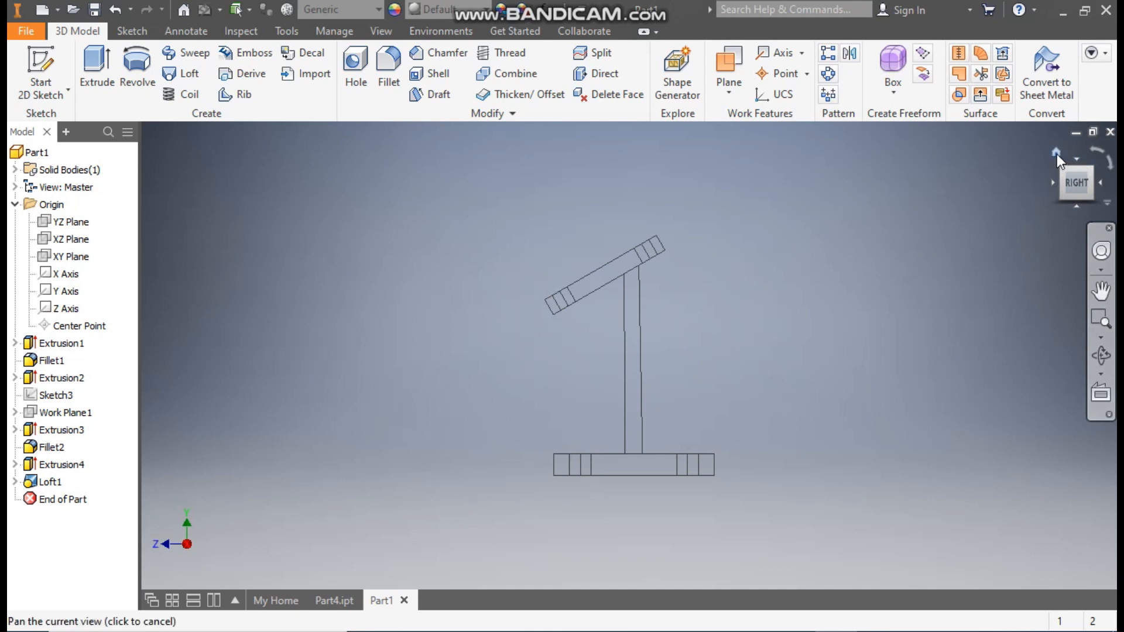
# Step: Return to the home view and set the visual style to Shaded with Edges
pyautogui.click(1056, 153)
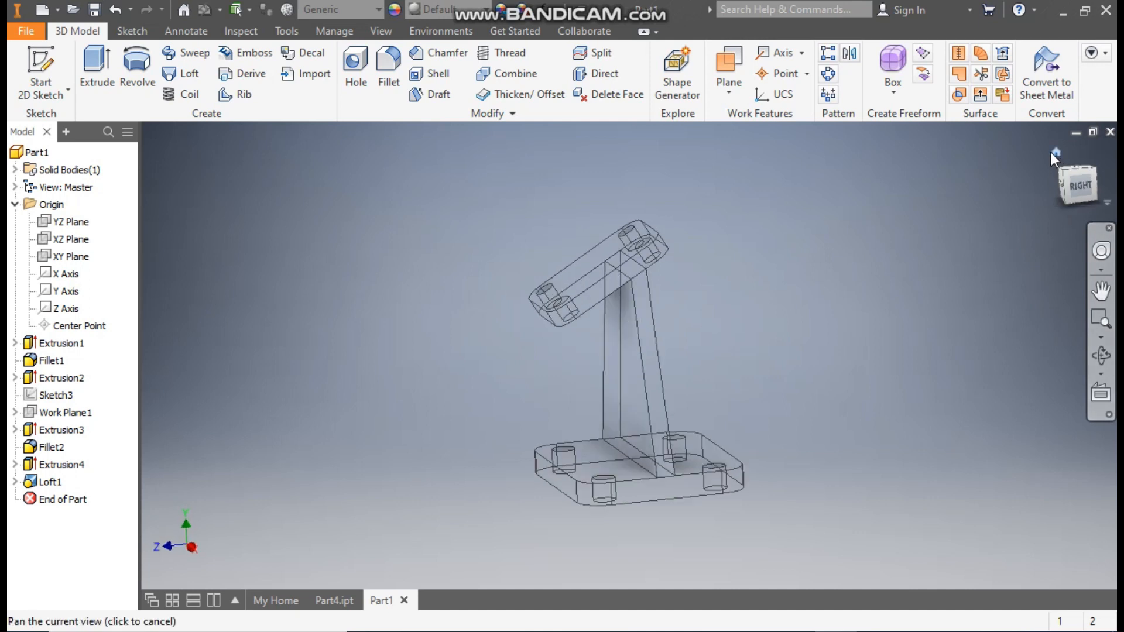
pyautogui.click(380, 31)
pyautogui.click(205, 94)
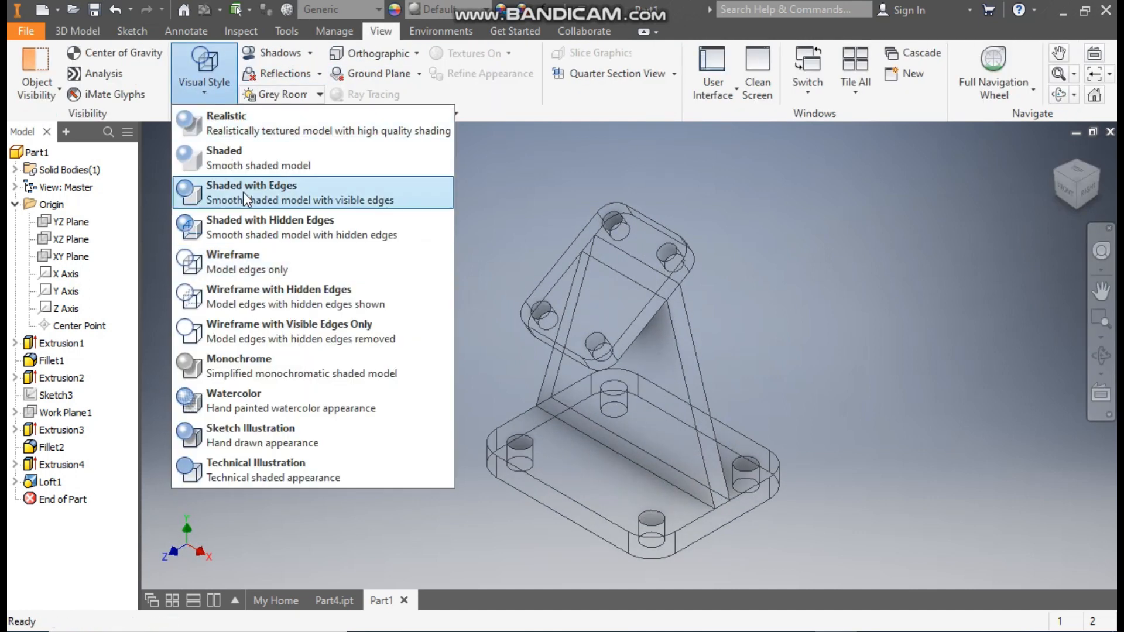
pyautogui.click(244, 192)
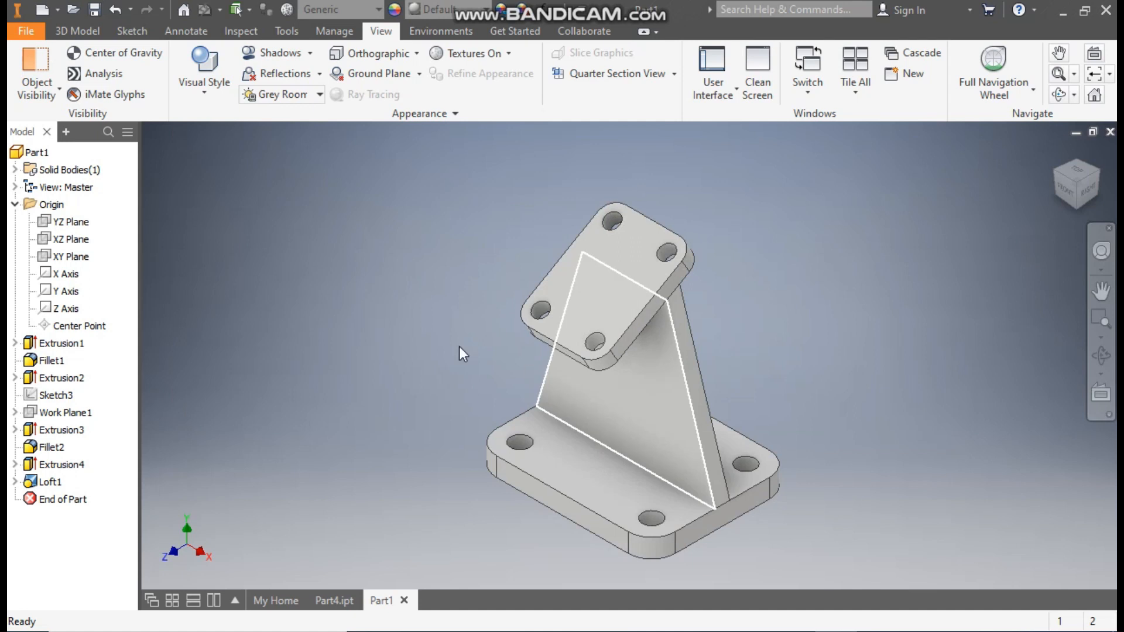
# Step: Start a sketch on the YZ plane and draw a vertical line from the inclined plate's lowest corner to the base plate's upper corner
pyautogui.click(69, 224)
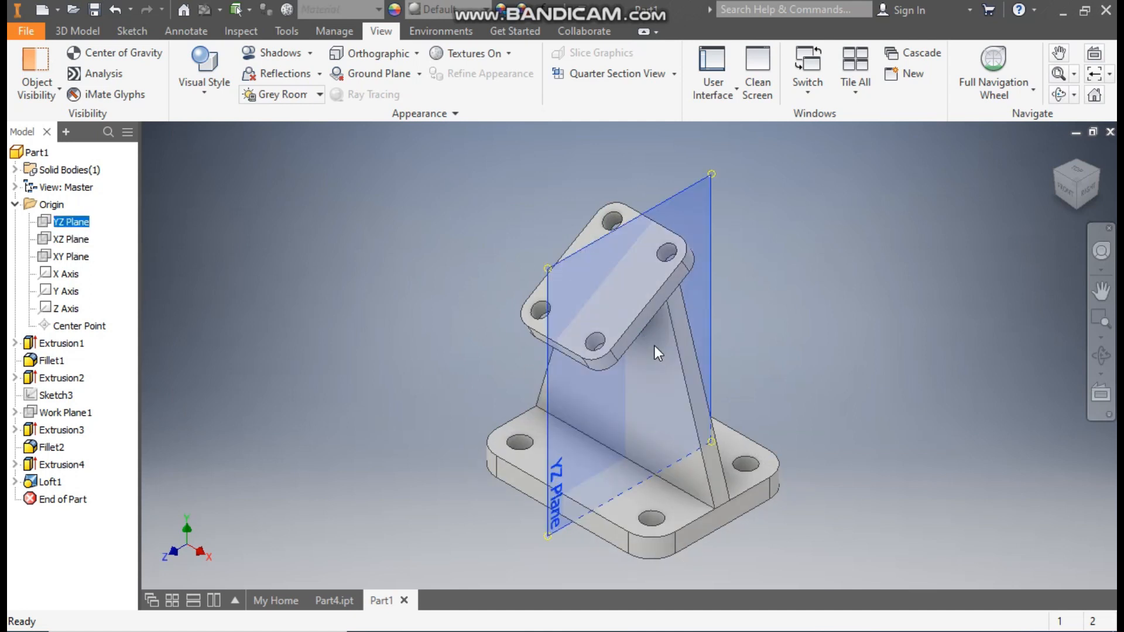
pyautogui.press('s')
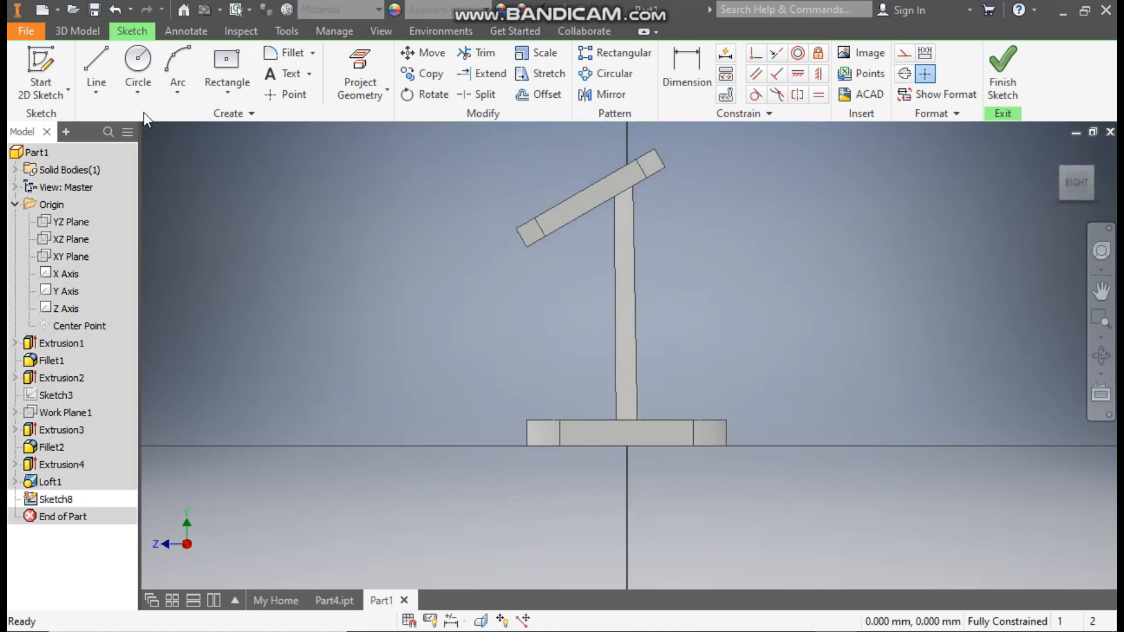
pyautogui.click(106, 62)
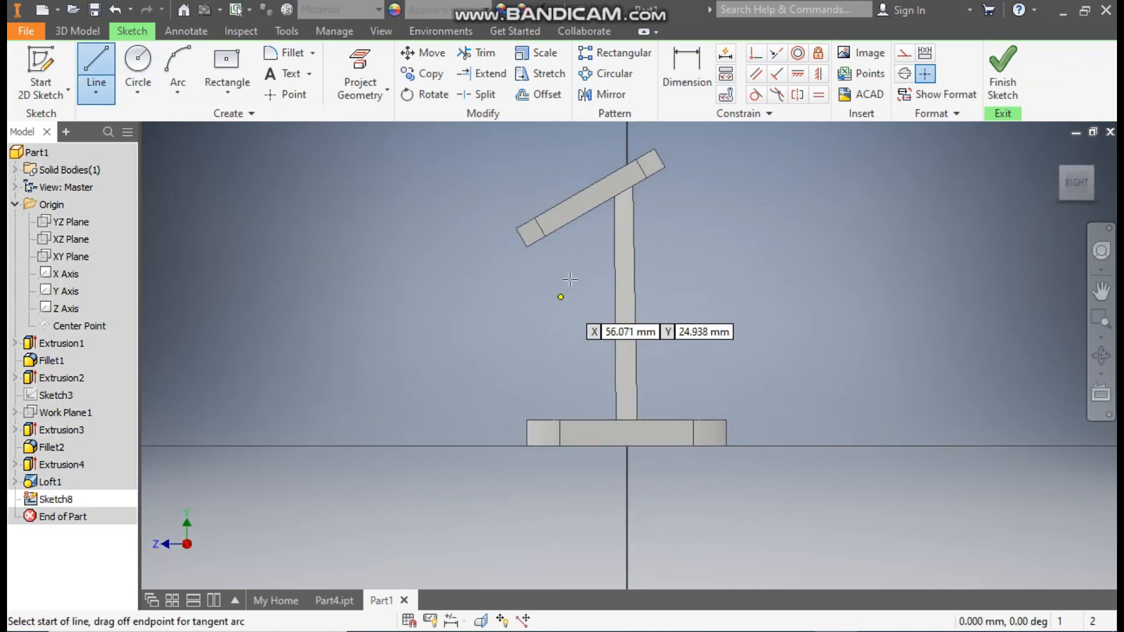
pyautogui.click(527, 246)
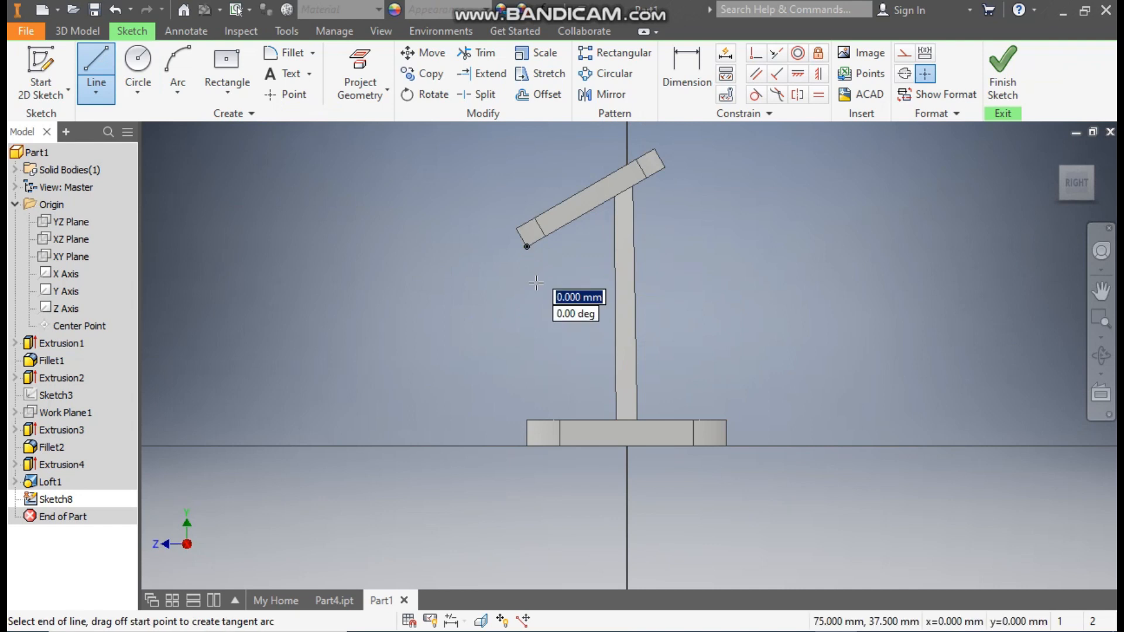
pyautogui.click(527, 419)
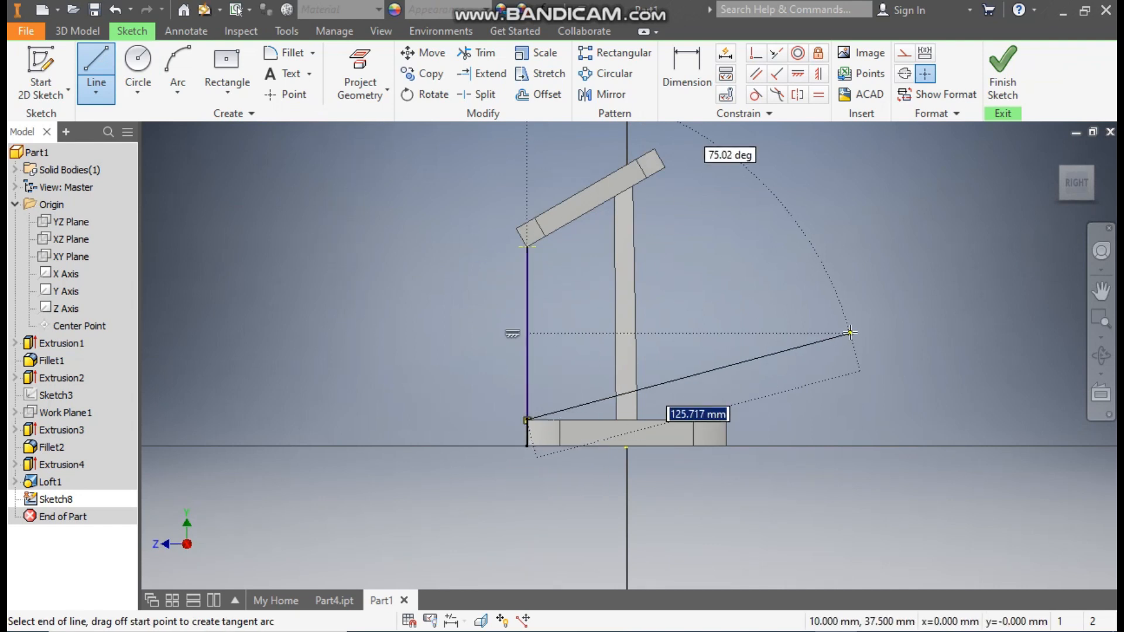
pyautogui.press('Escape')
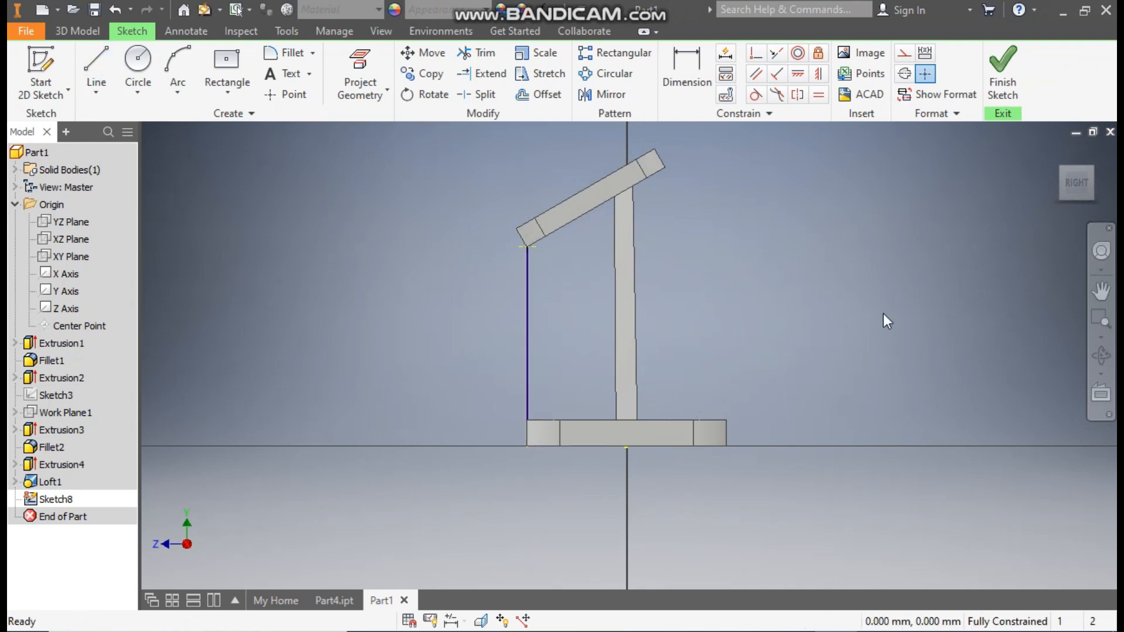
# Step: Convert the projected base plate edge below the vertical line to construction geometry and finish the sketch
pyautogui.click(1059, 154)
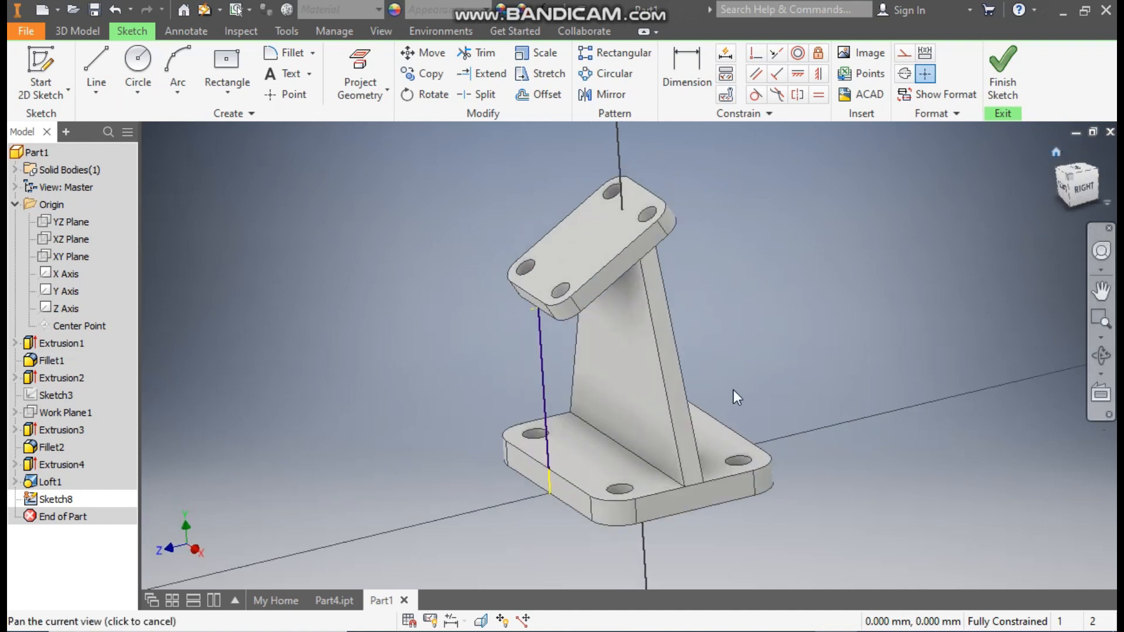
pyautogui.click(563, 501)
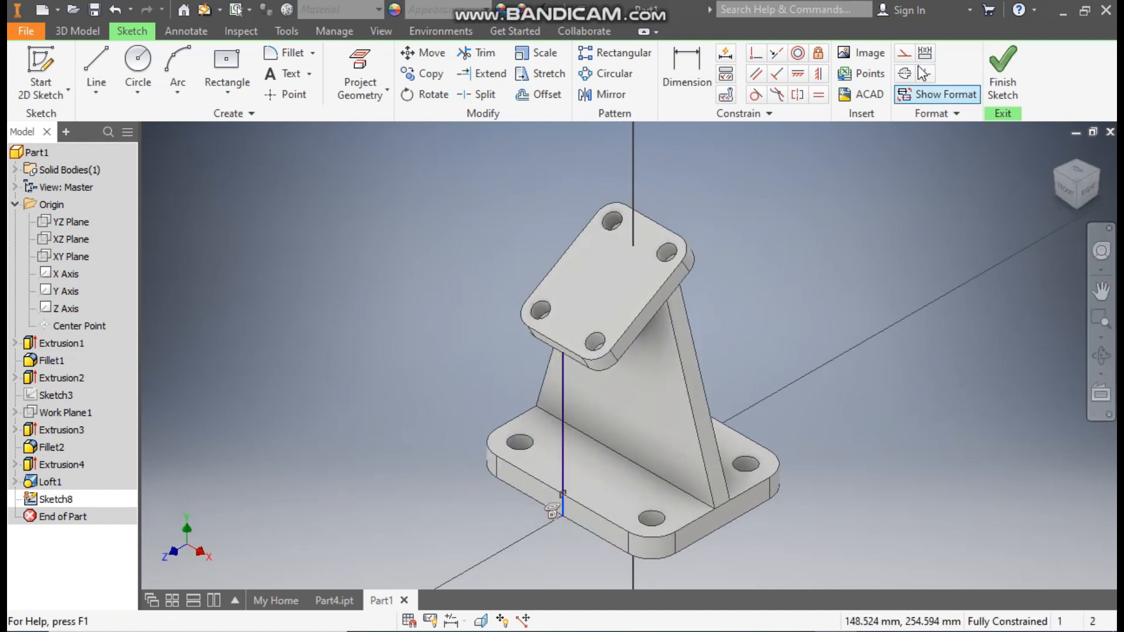
pyautogui.click(874, 171)
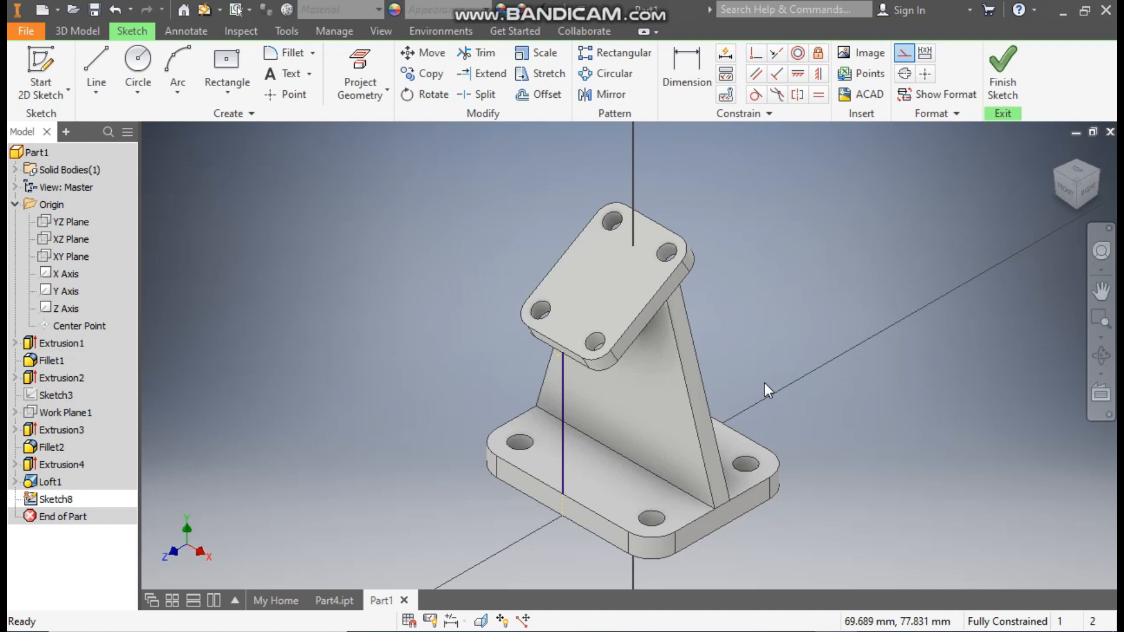
pyautogui.keyDown('shift'); pyautogui.moveTo(765, 383); pyautogui.dragTo(679, 340, button='middle'); pyautogui.keyUp('shift')
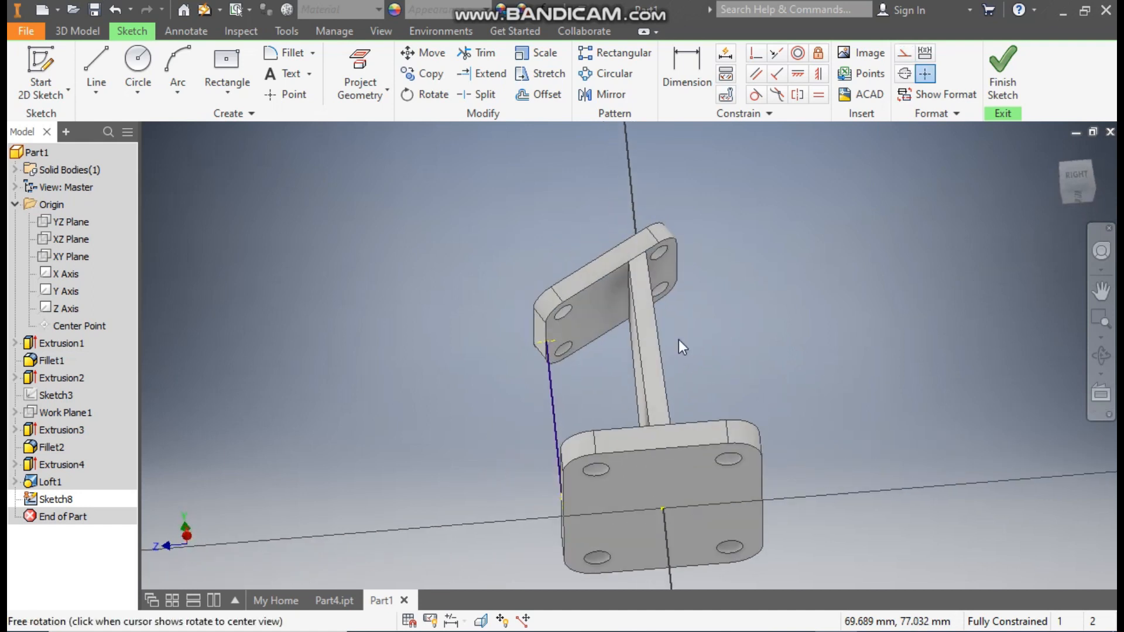
pyautogui.keyDown('shift'); pyautogui.moveTo(597, 332); pyautogui.dragTo(604, 333, button='middle'); pyautogui.keyUp('shift')
pyautogui.scroll(-3, 549, 339)
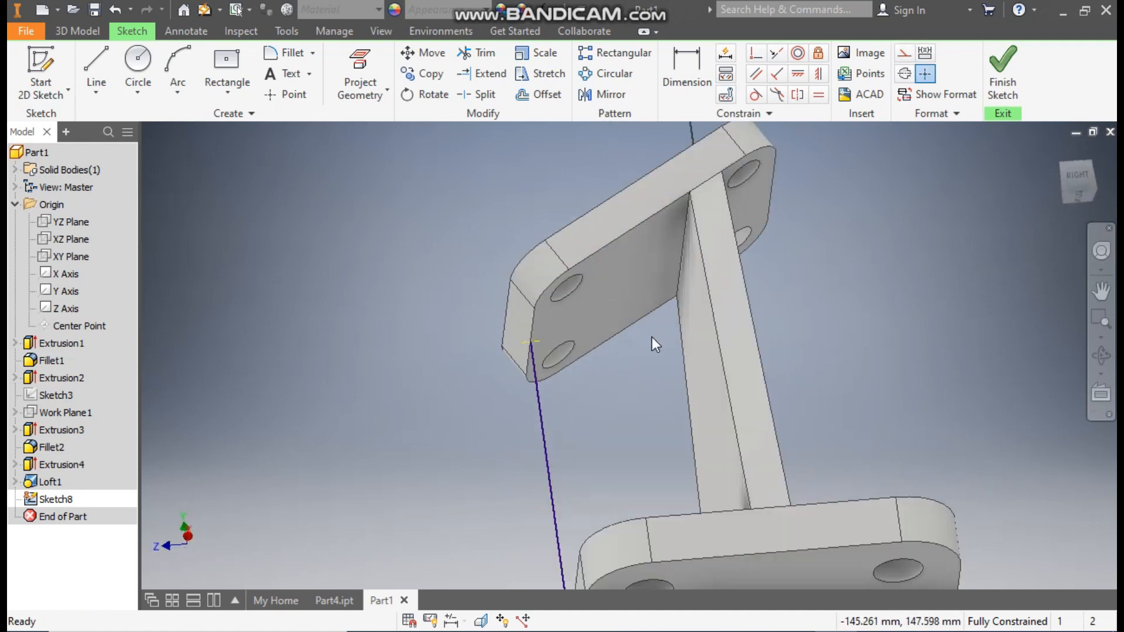
pyautogui.scroll(3, 652, 337)
pyautogui.press('F6')
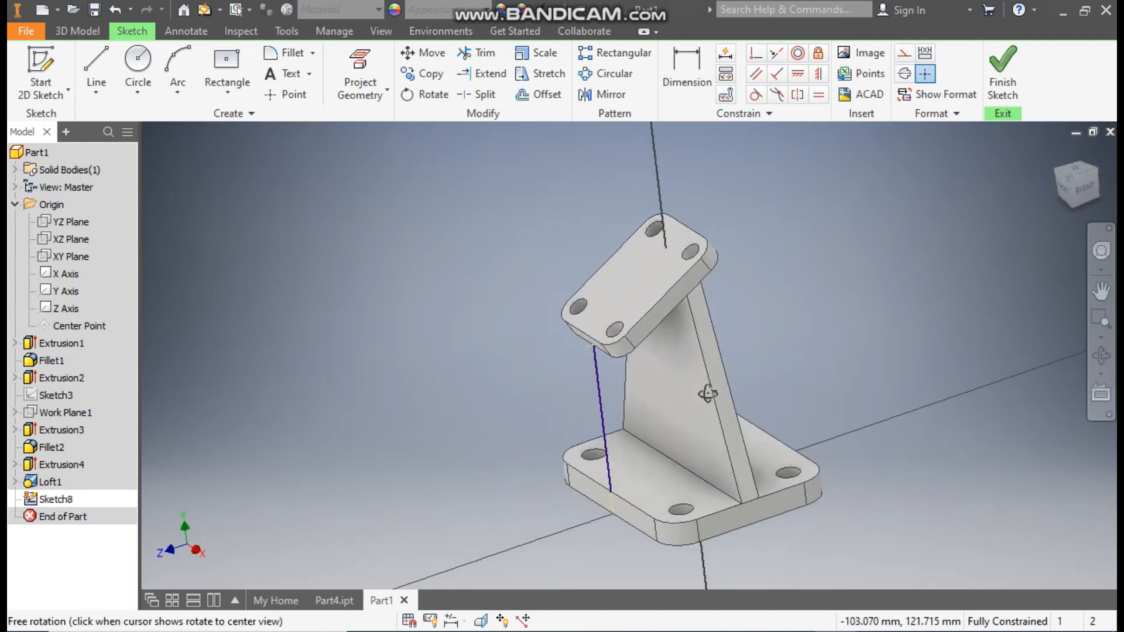
pyautogui.click(1016, 58)
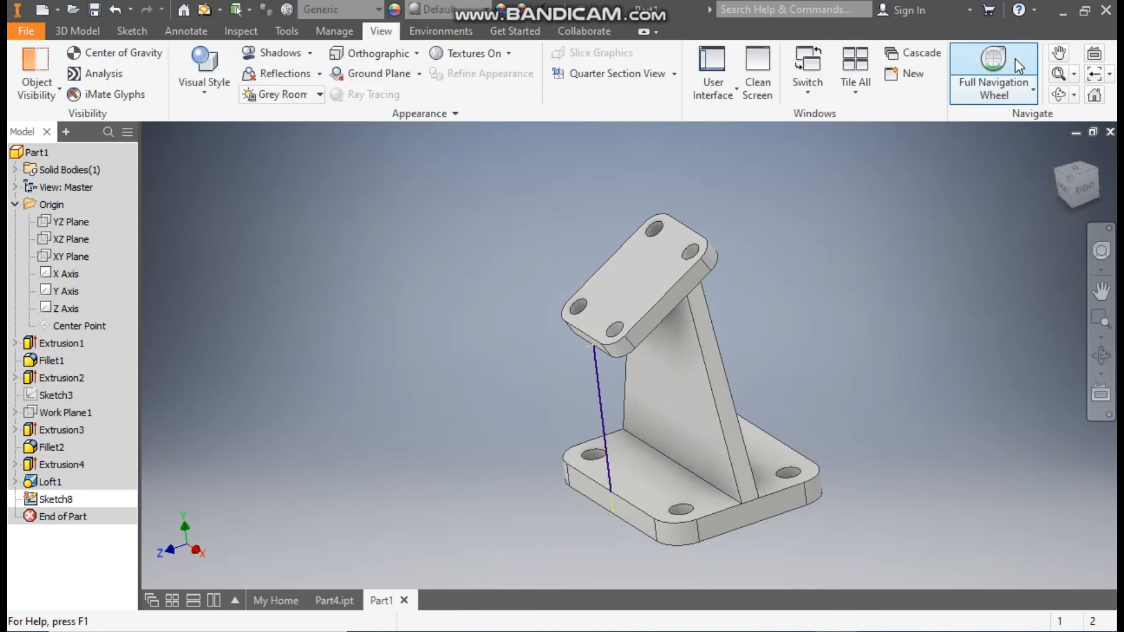
# Step: Create an 8 mm thick rib from the vertical sketch line, parallel to the sketch plane, extending to the web and plates
pyautogui.click(89, 26)
pyautogui.click(229, 96)
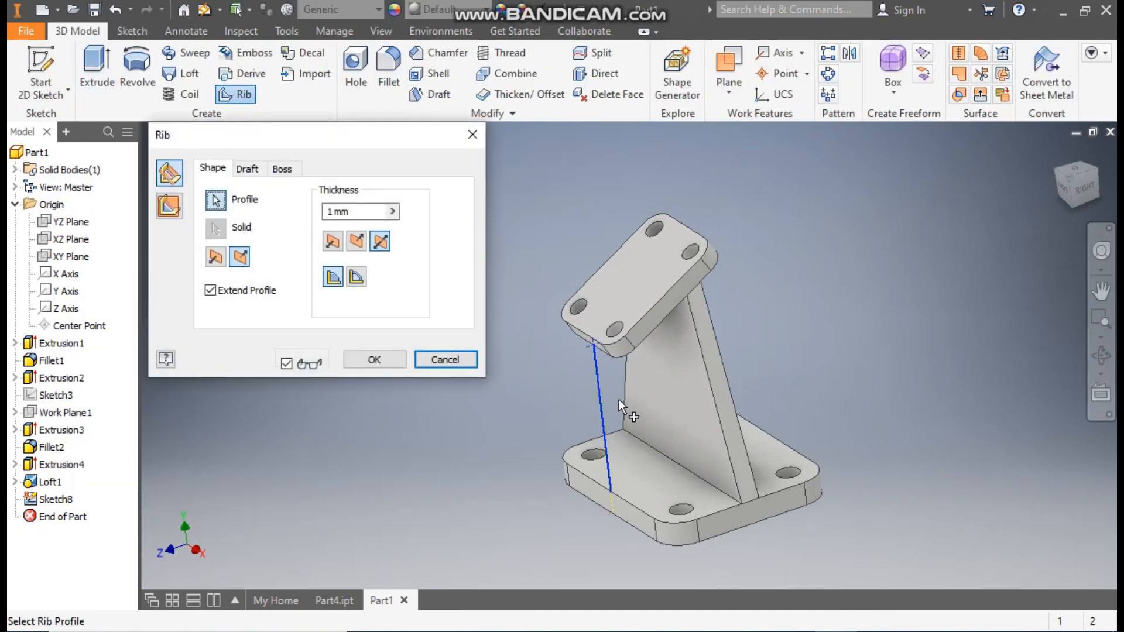
pyautogui.click(170, 210)
pyautogui.moveTo(357, 214); pyautogui.dragTo(314, 214)
pyautogui.write('8')
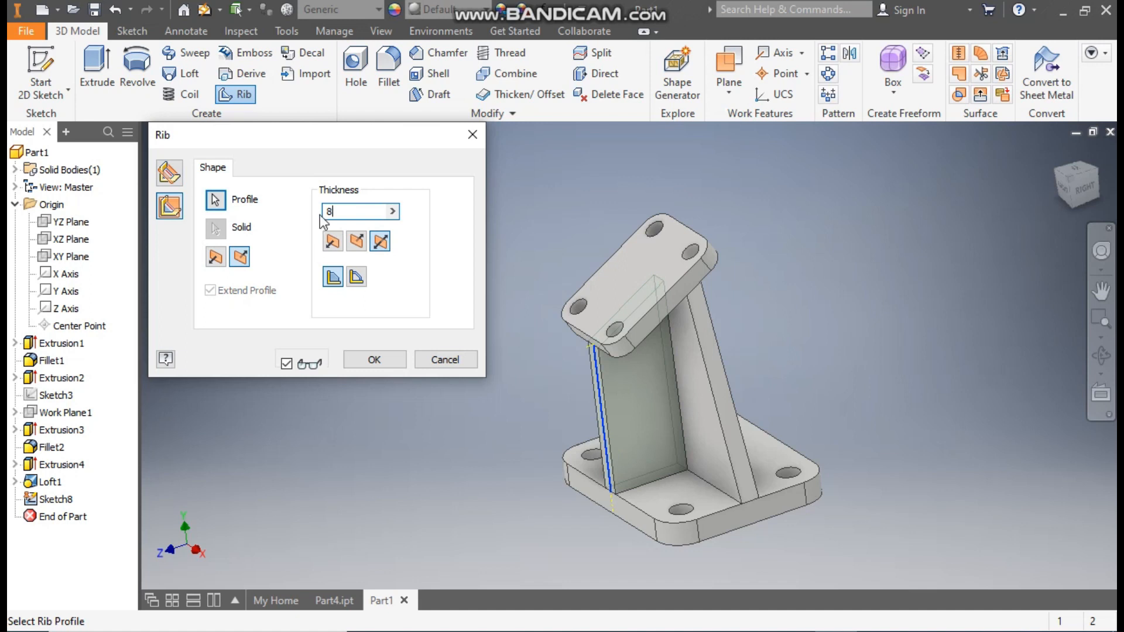
pyautogui.click(1055, 155)
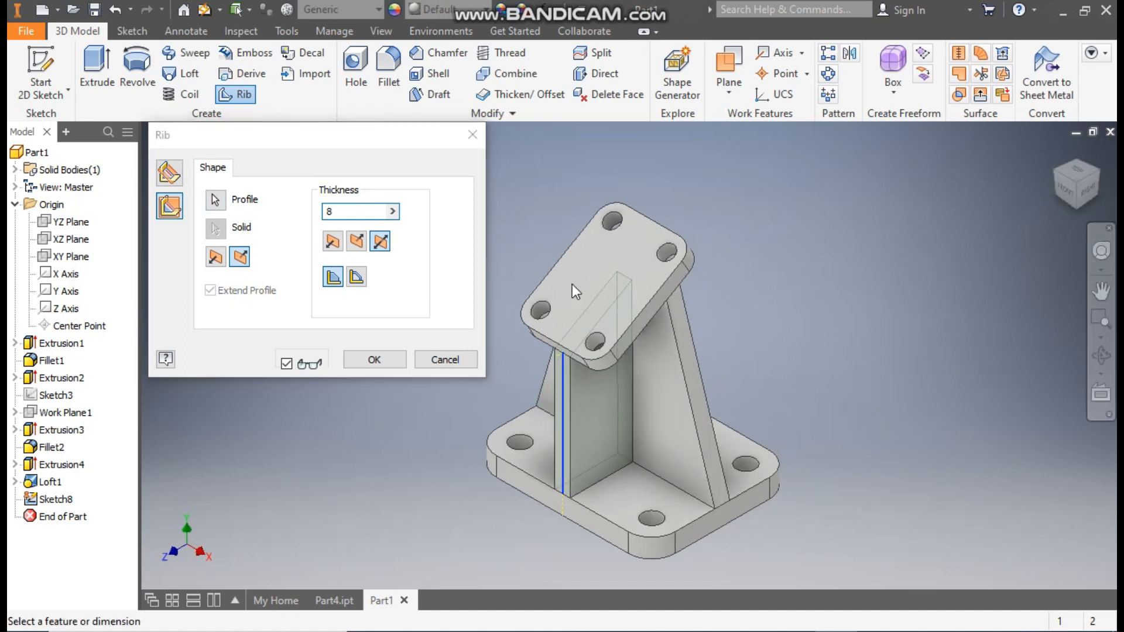
pyautogui.click(370, 360)
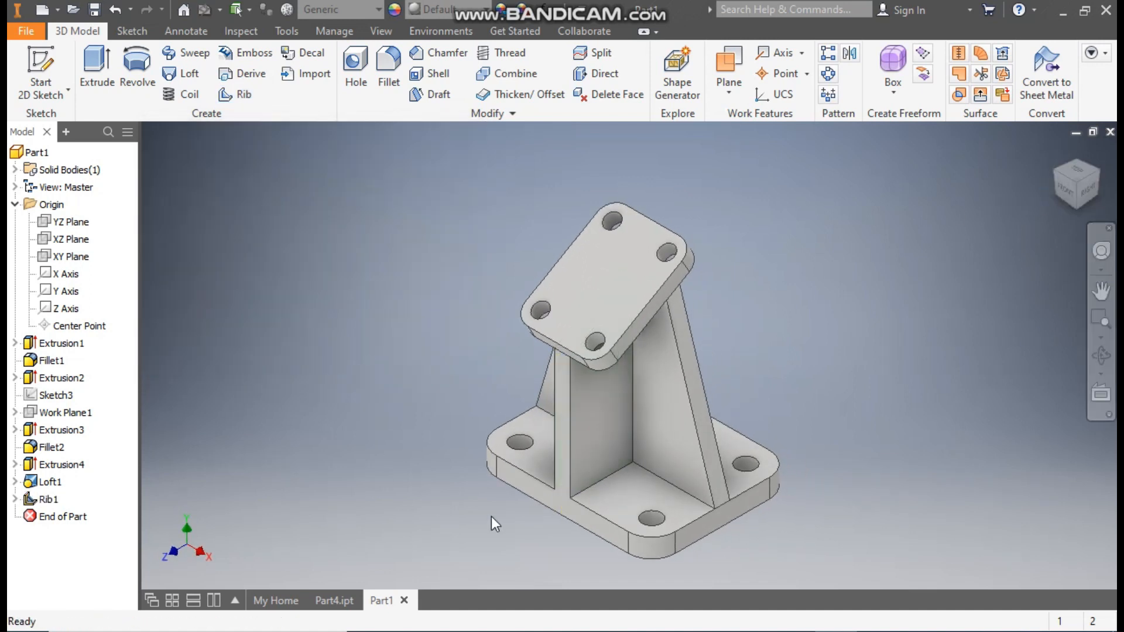
# Step: Start a sketch on the web's front face beside the rib and draw a circle about 18 mm in diameter
pyautogui.click(655, 371)
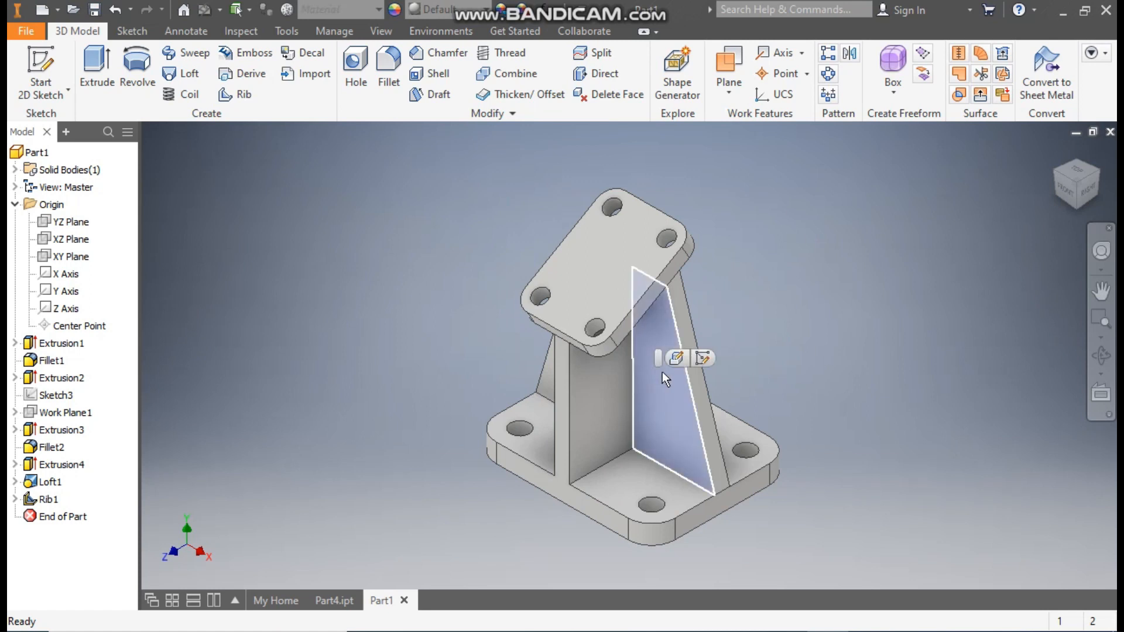
pyautogui.press('s')
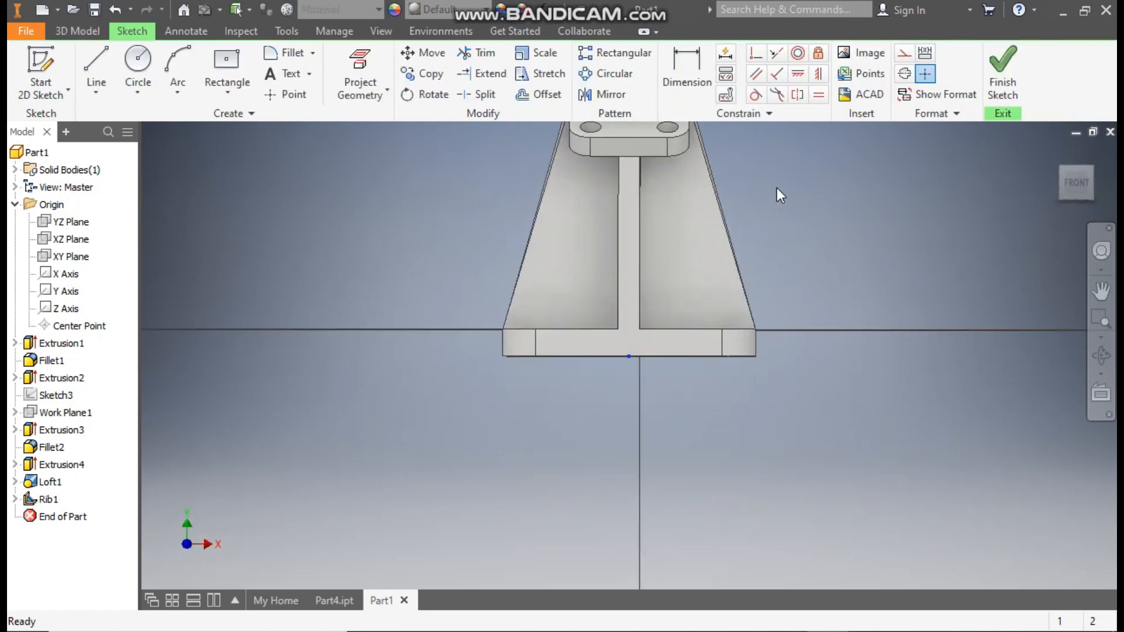
pyautogui.click(138, 59)
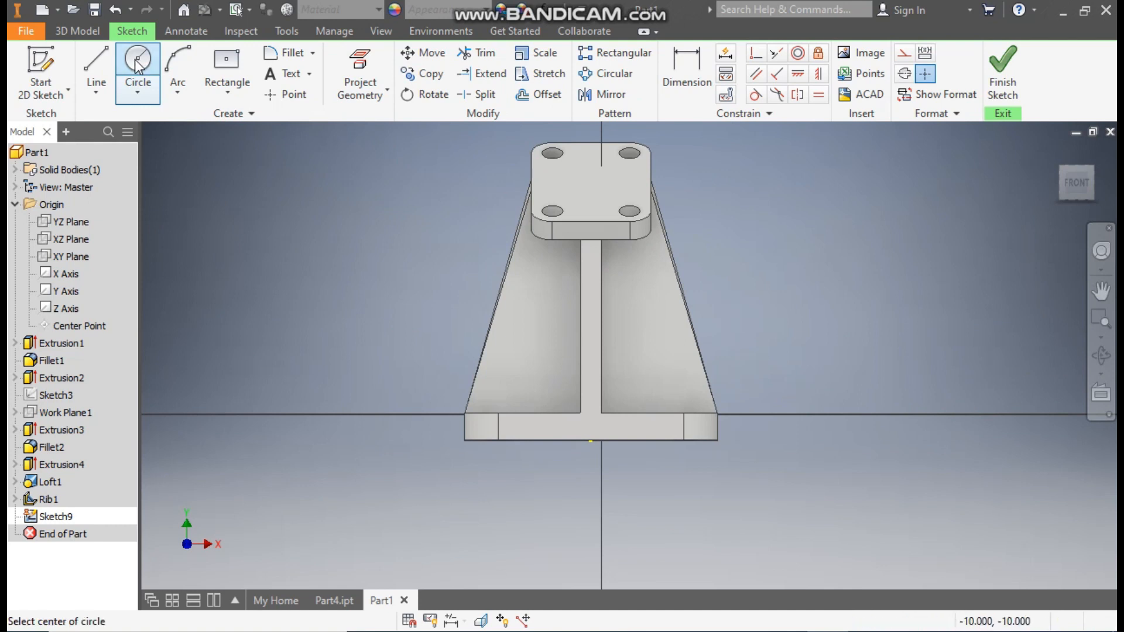
pyautogui.scroll(3, 647, 310)
pyautogui.click(651, 325)
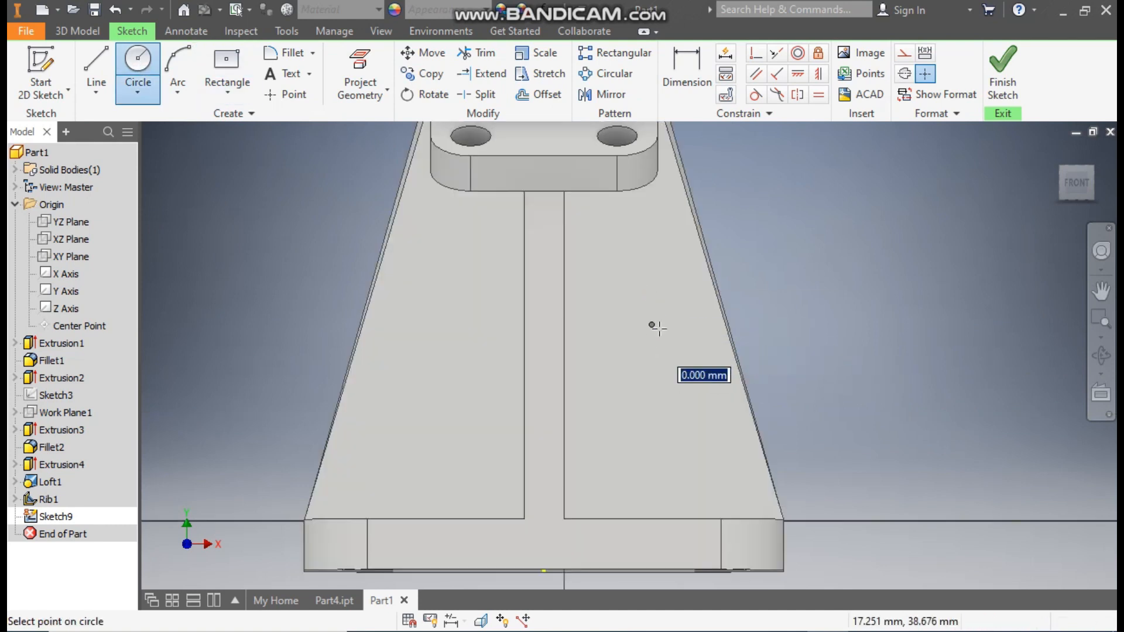
pyautogui.click(675, 365)
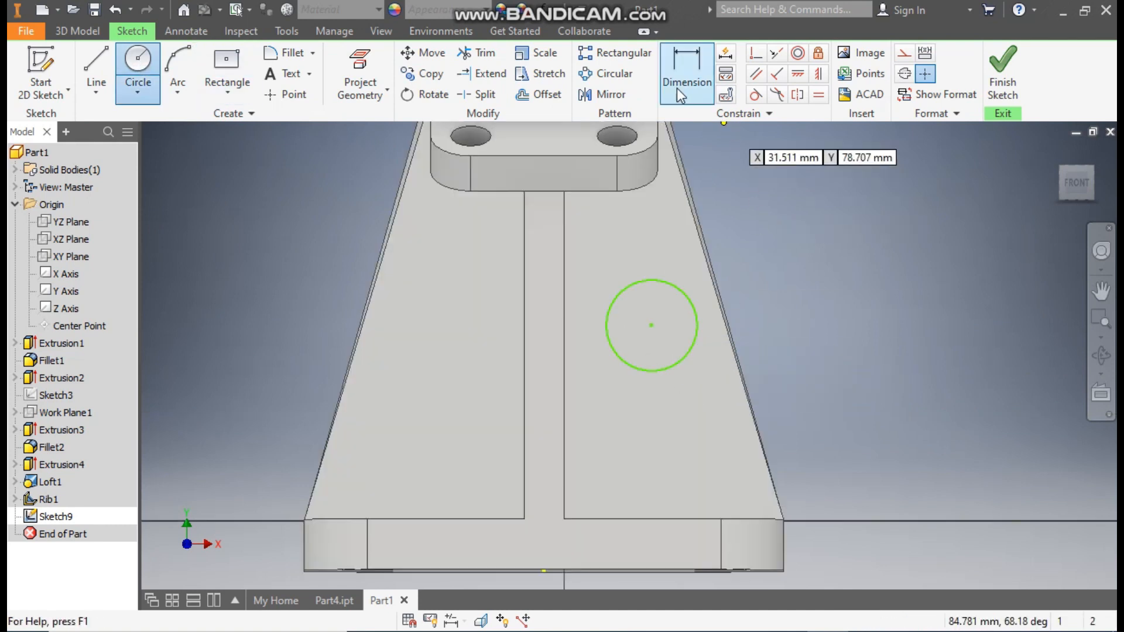
# Step: Dimension the circle's diameter on the web face as 19 mm
pyautogui.click(684, 66)
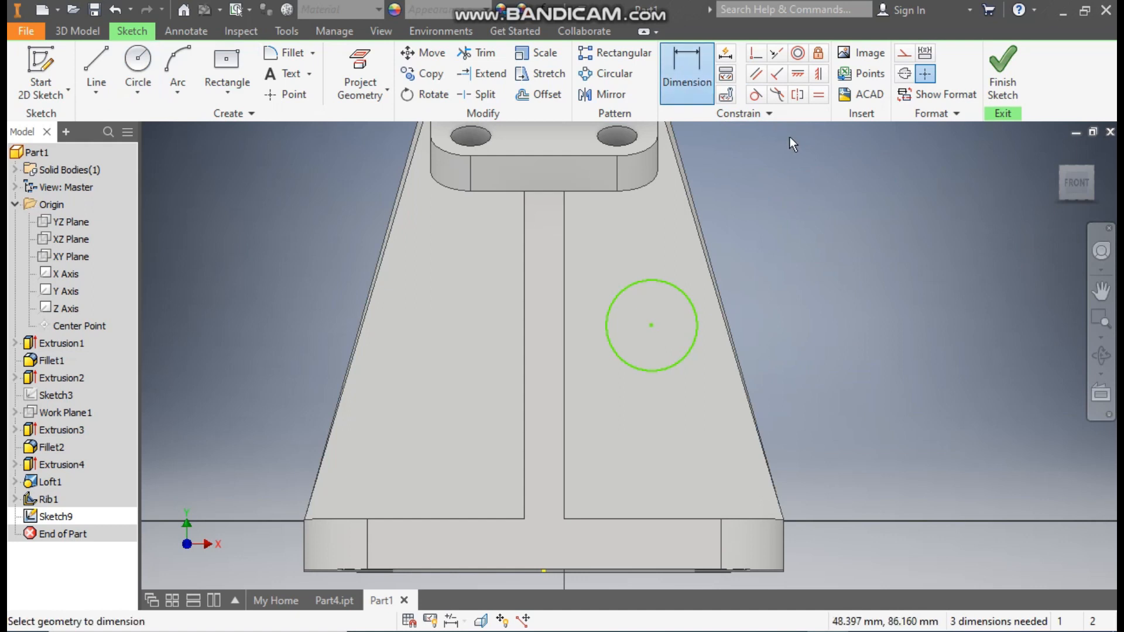
pyautogui.click(677, 287)
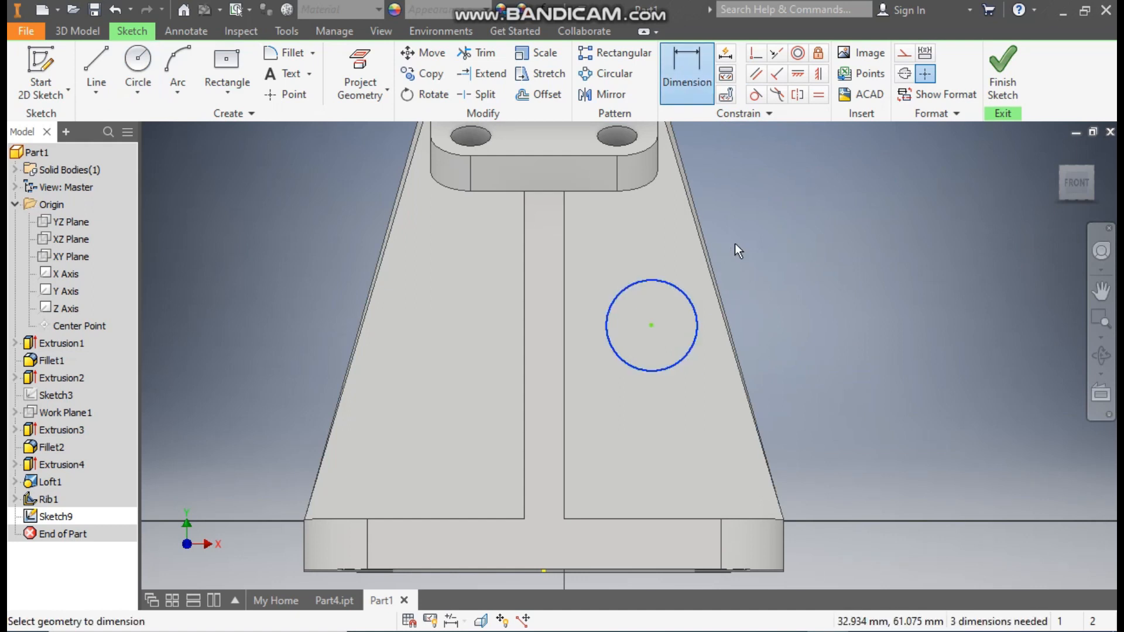
pyautogui.click(749, 237)
pyautogui.write('19')
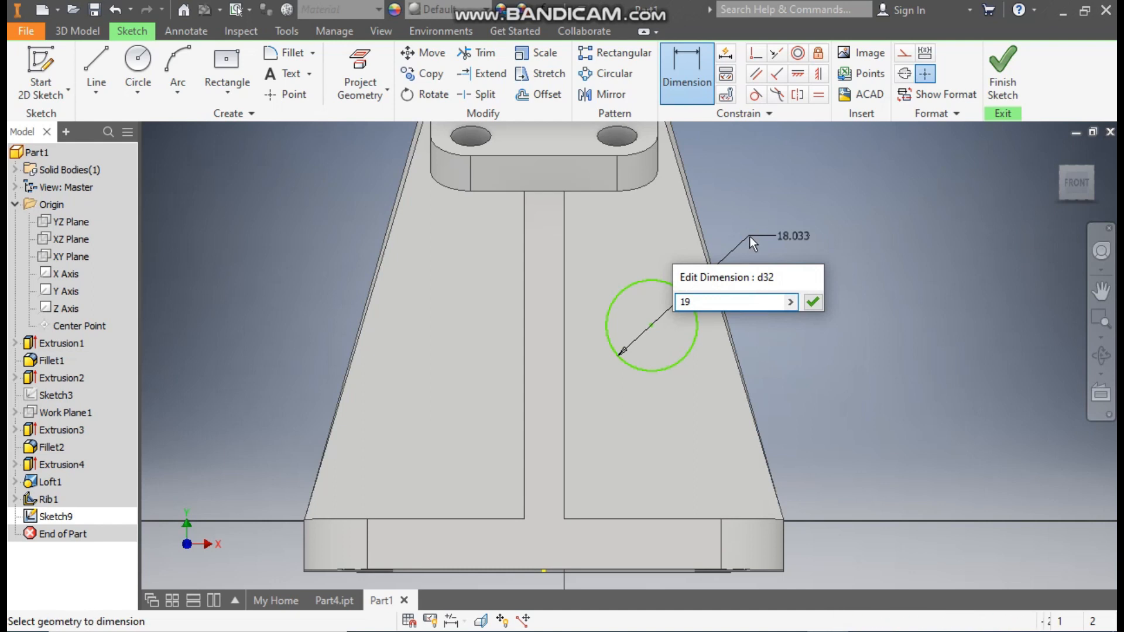
pyautogui.press('Return')
# Step: Dimension the circle's center 35 mm above the base plate's upper edge
pyautogui.click(694, 355)
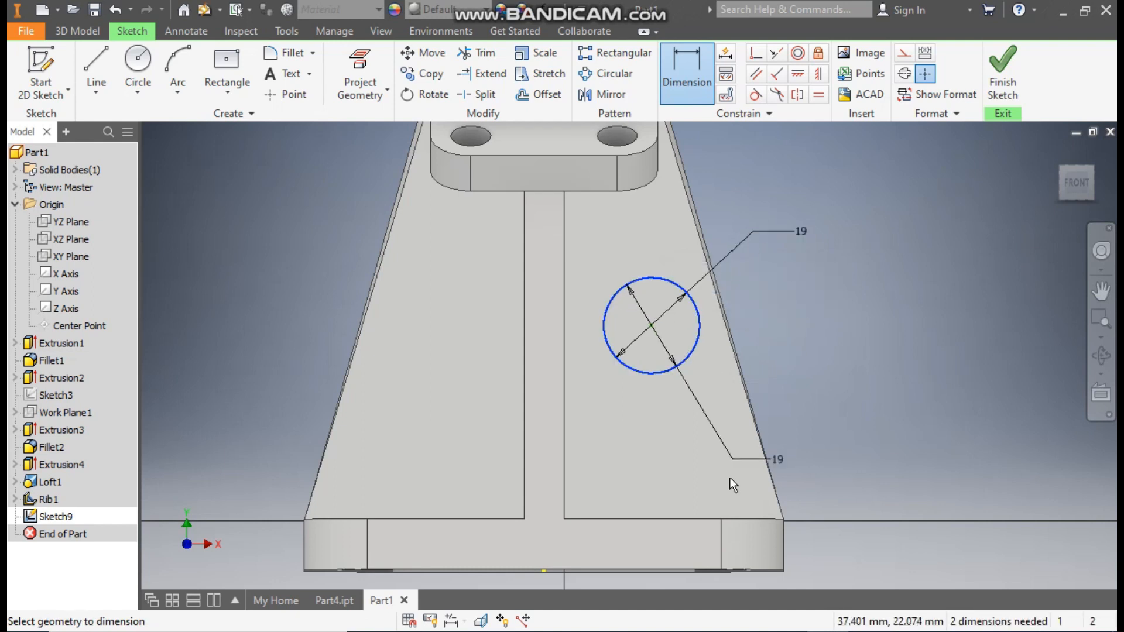
pyautogui.click(917, 423)
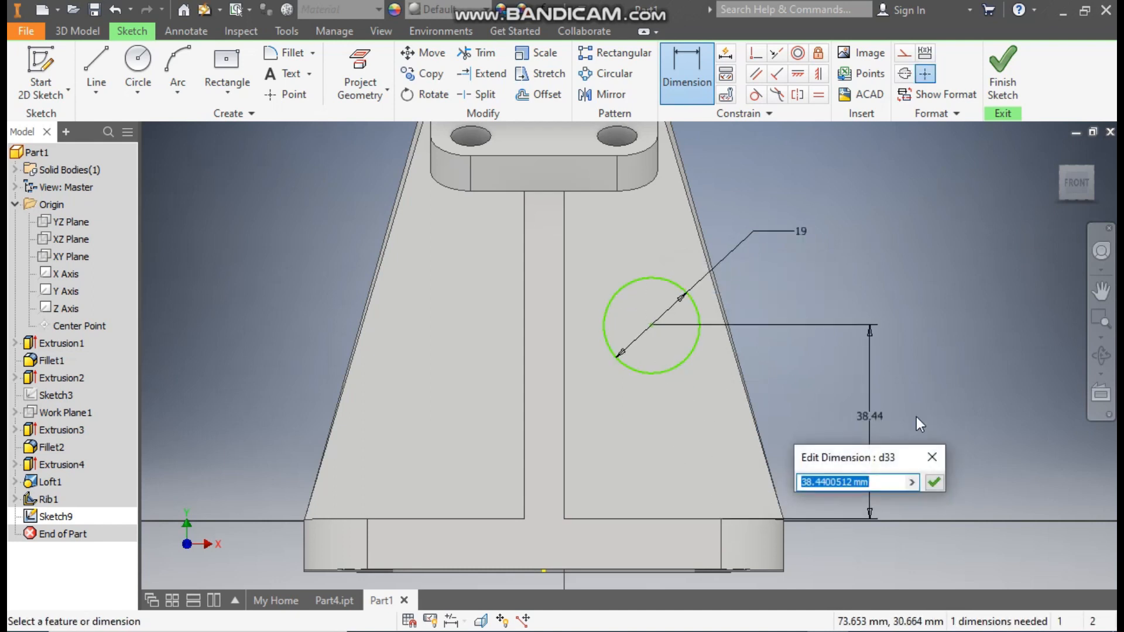
pyautogui.write('35')
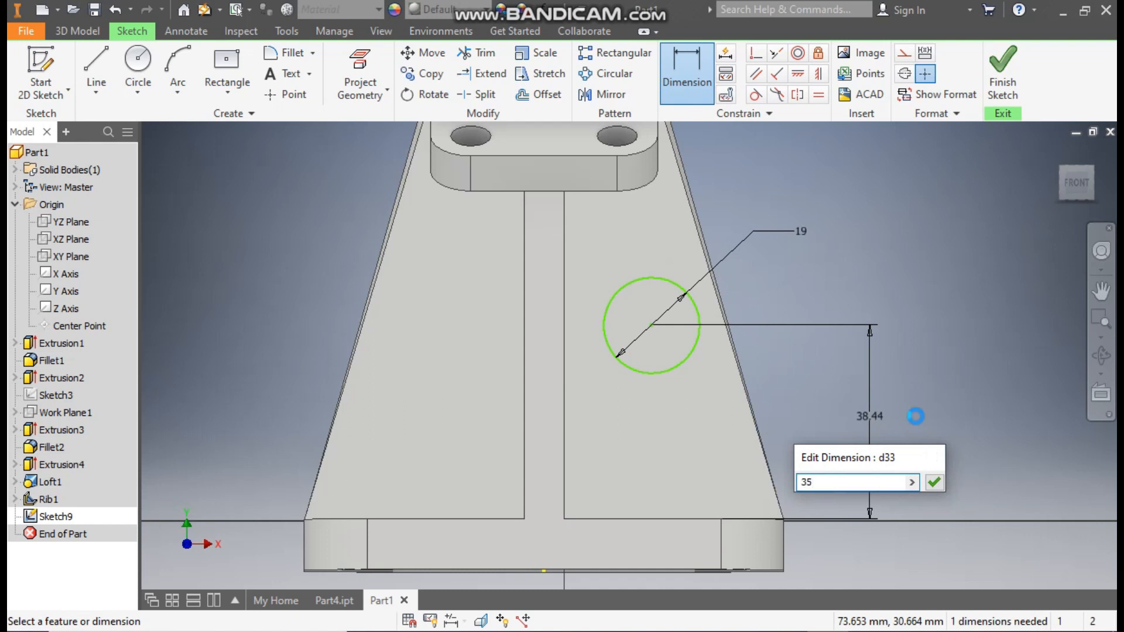
pyautogui.press('Return')
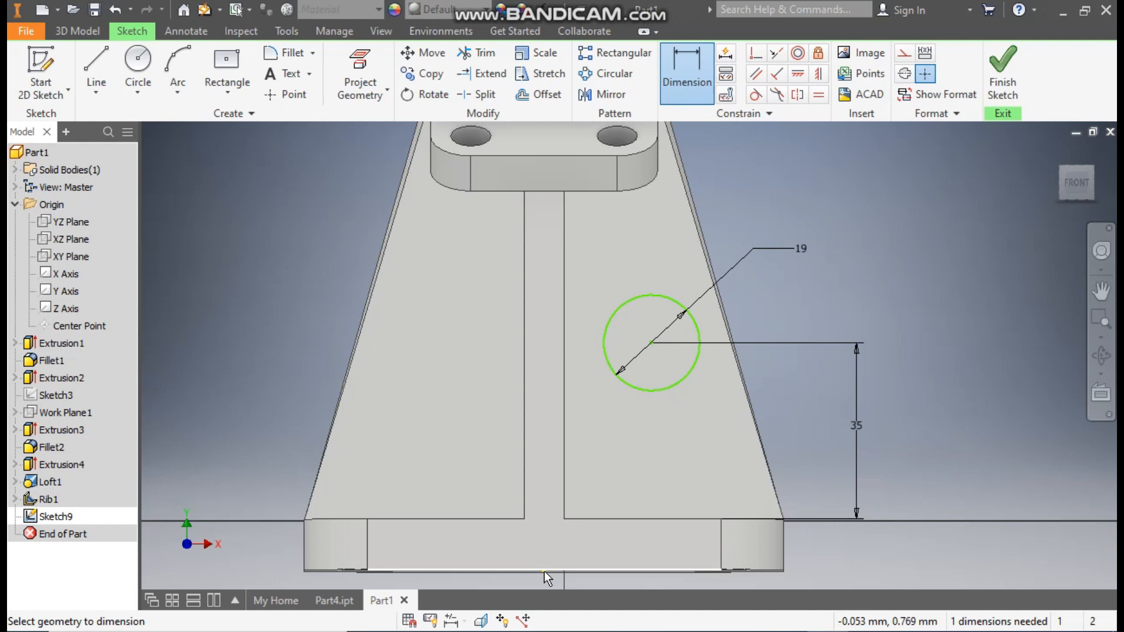
# Step: Dimension the circle's center 16.5 mm horizontally from the projected origin point and finish the sketch
pyautogui.scroll(6, 542, 573)
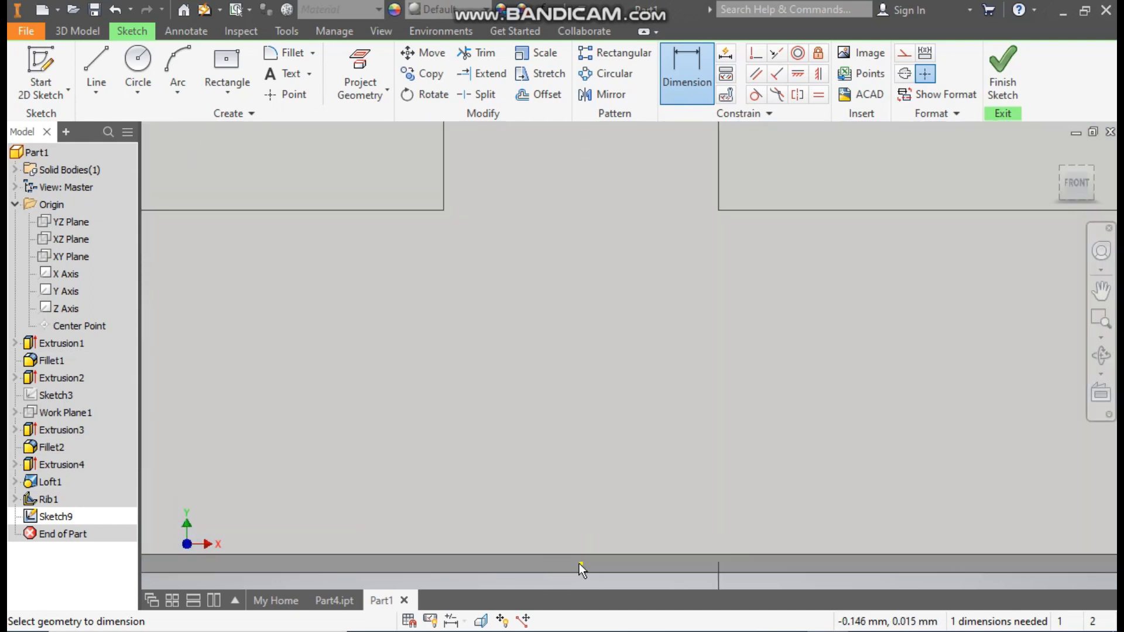
pyautogui.scroll(-5, 577, 409)
pyautogui.moveTo(658, 390); pyautogui.dragTo(650, 451, button='middle')
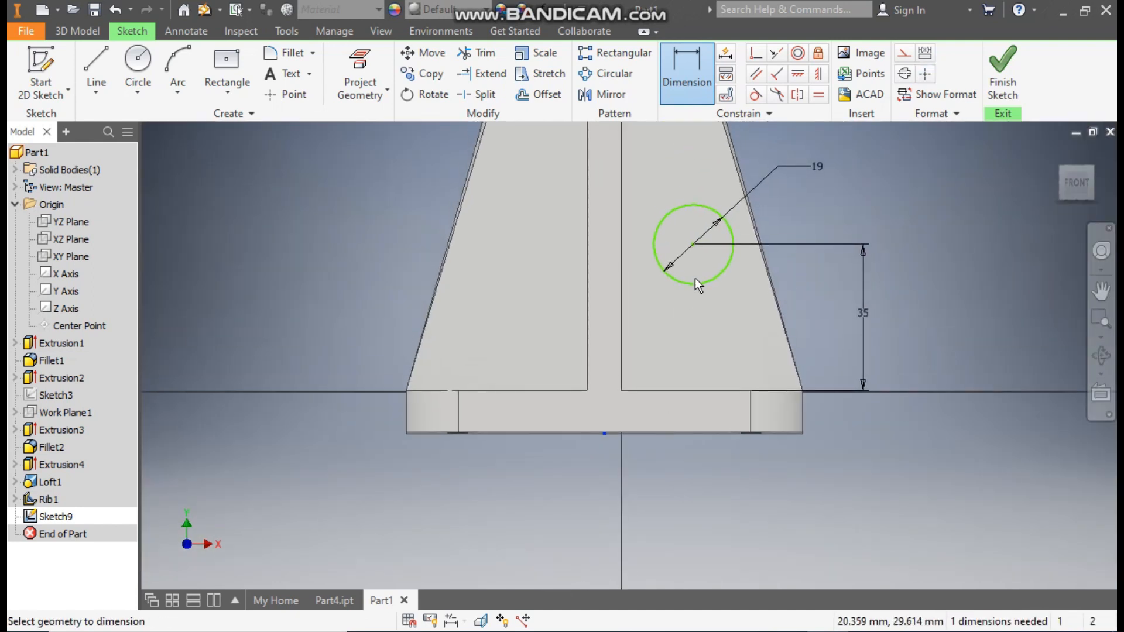
pyautogui.click(693, 245)
pyautogui.click(604, 433)
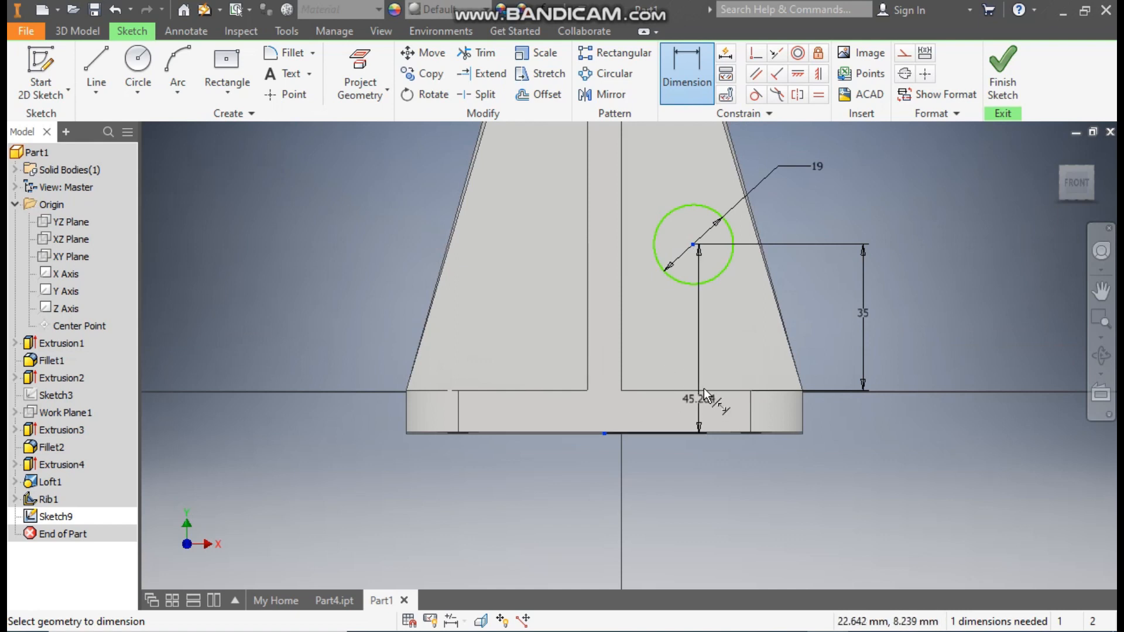
pyautogui.click(665, 153)
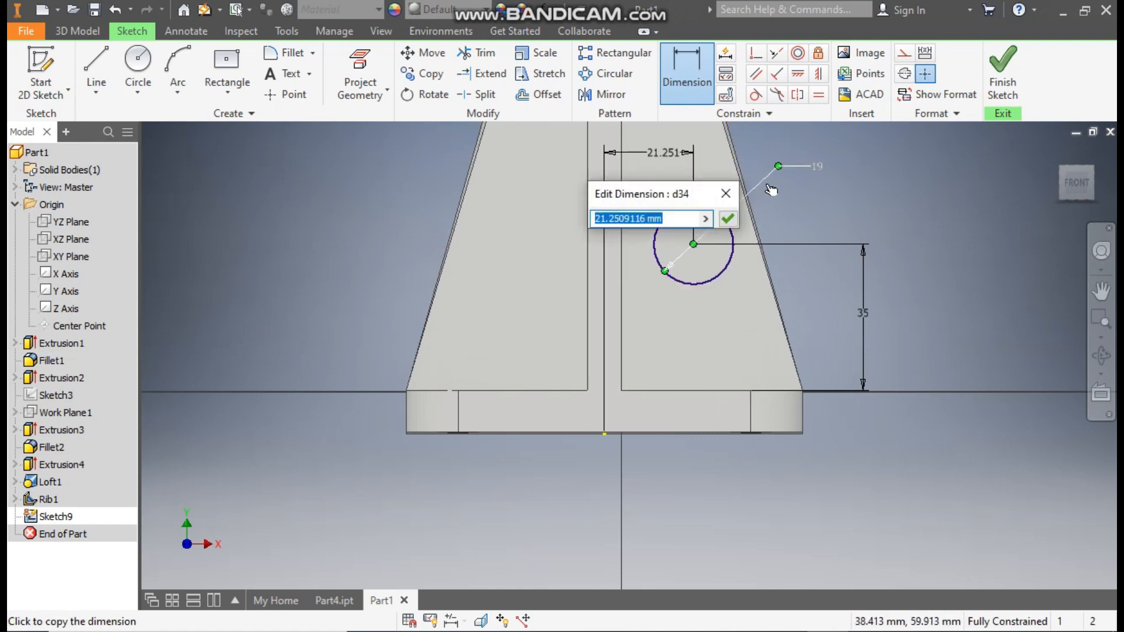
pyautogui.write('16')
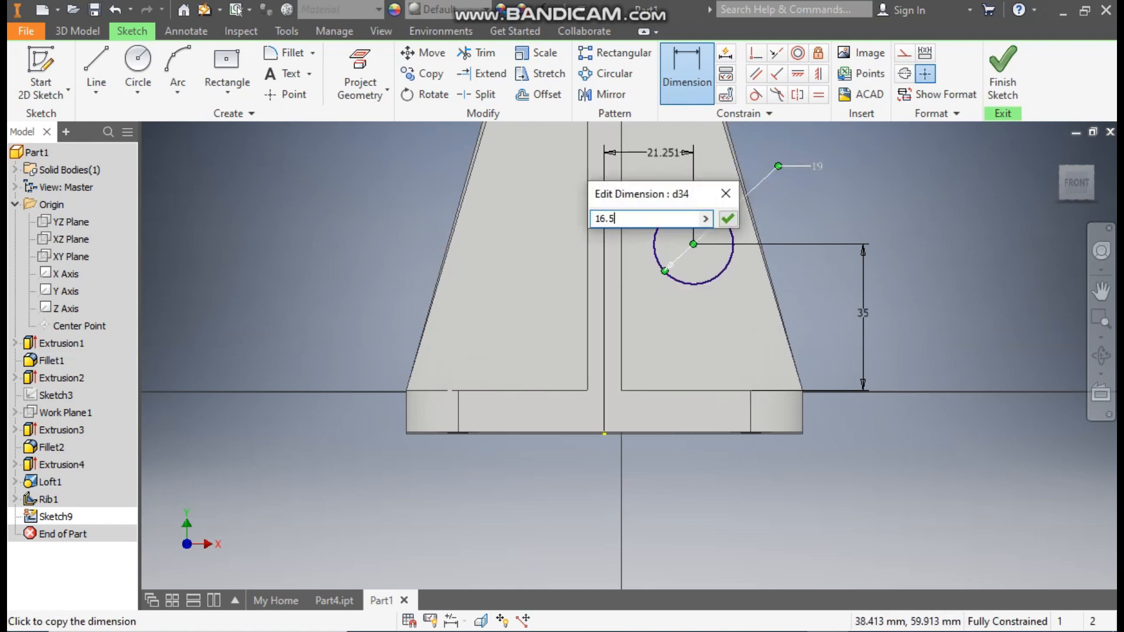
pyautogui.write('.5')
pyautogui.press('Return')
pyautogui.click(1002, 76)
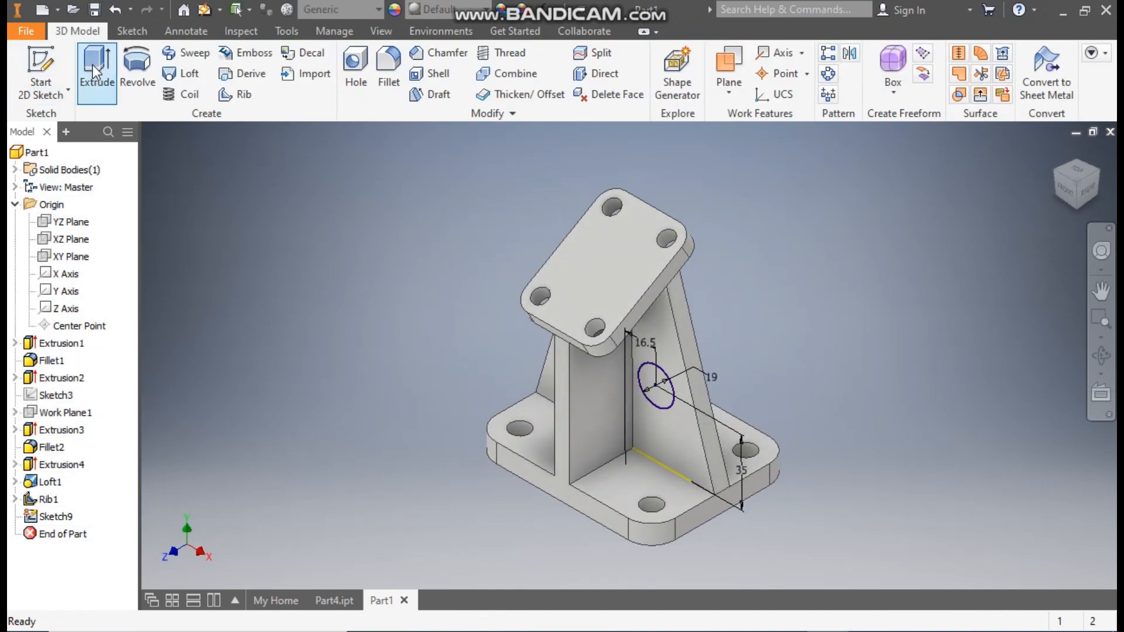
# Step: Extrude the 19 mm circle asymmetrically as a joined boss, 15 mm in front of the web and 20 mm behind it
pyautogui.click(93, 64)
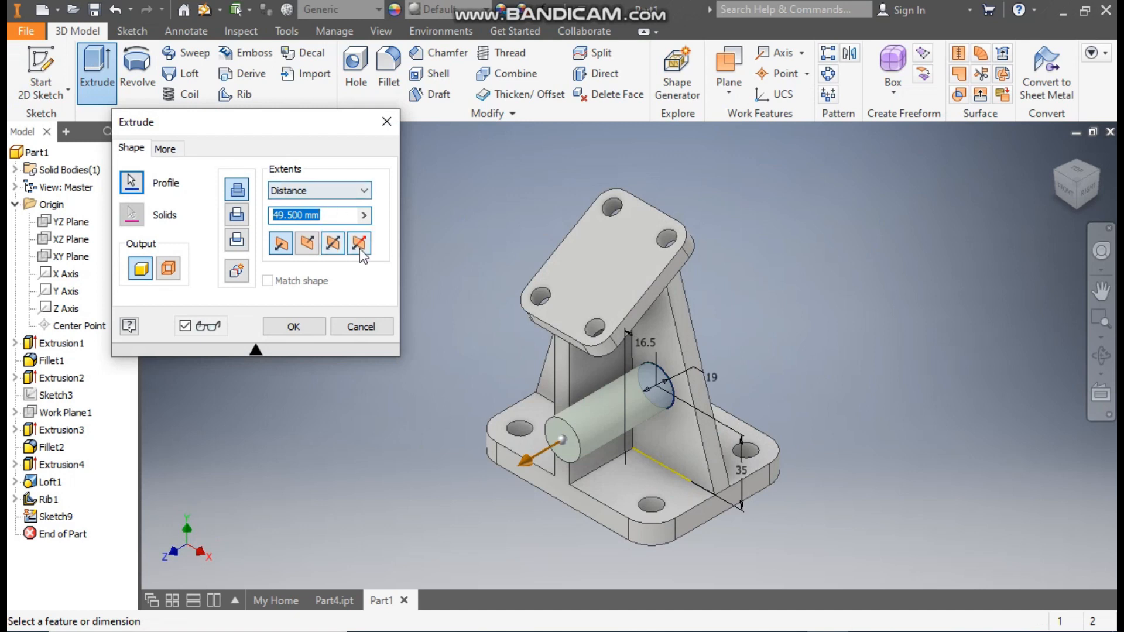
pyautogui.click(359, 244)
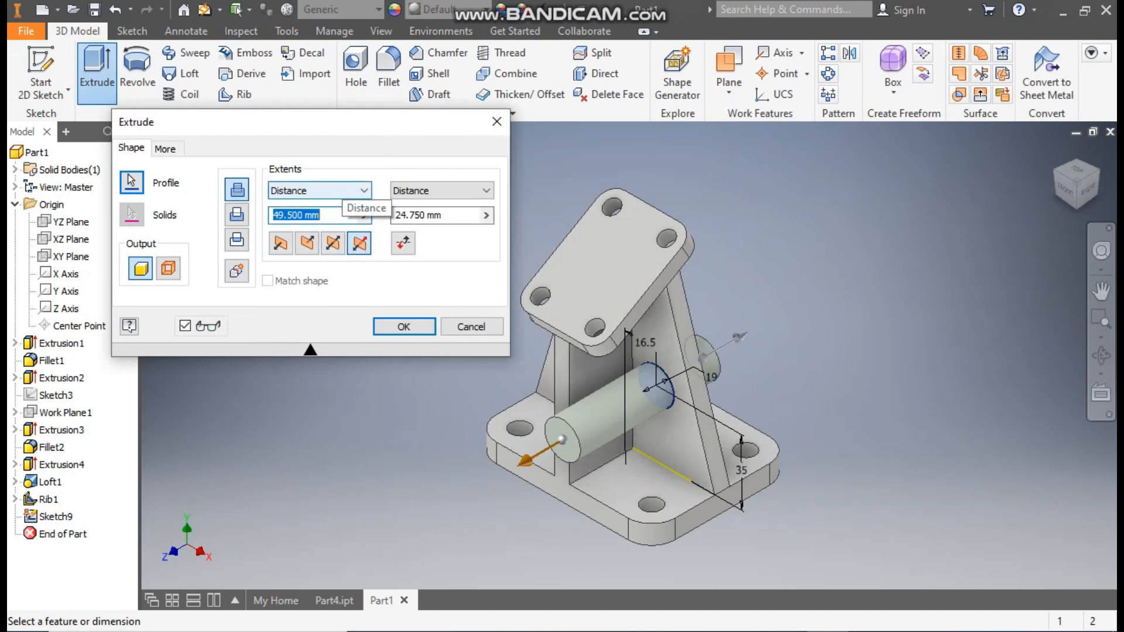
pyautogui.write('15')
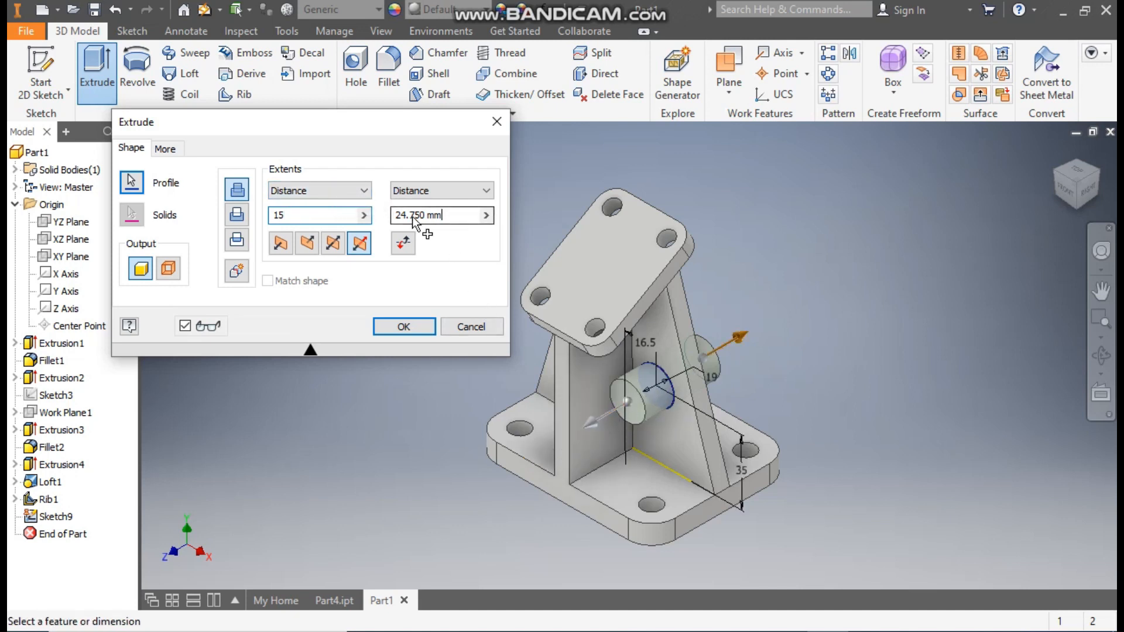
pyautogui.write('20')
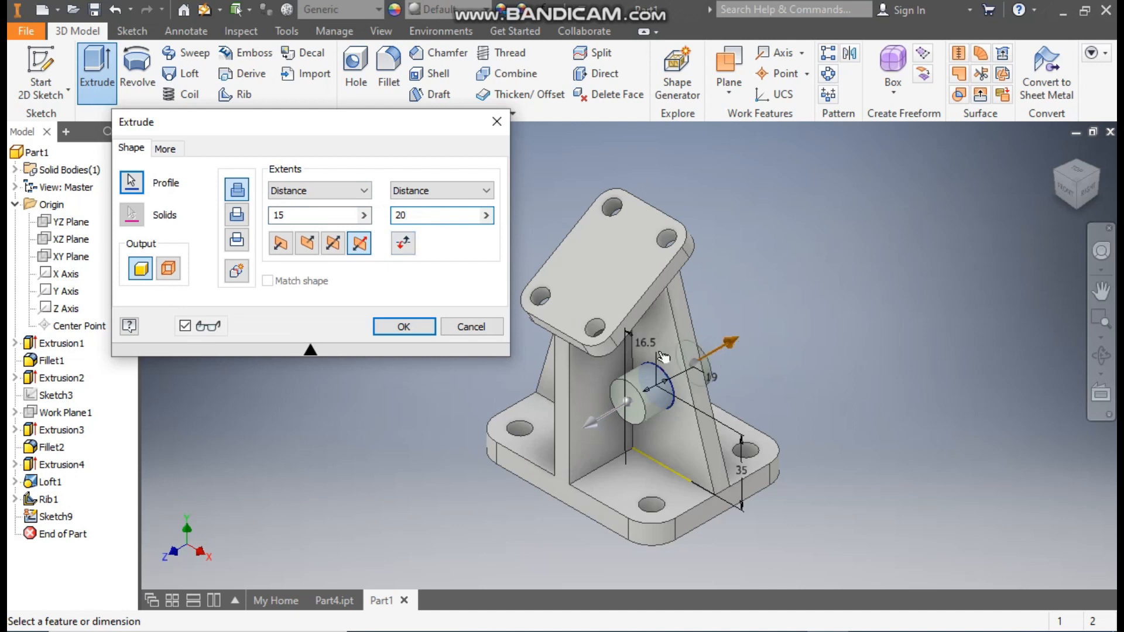
pyautogui.click(404, 326)
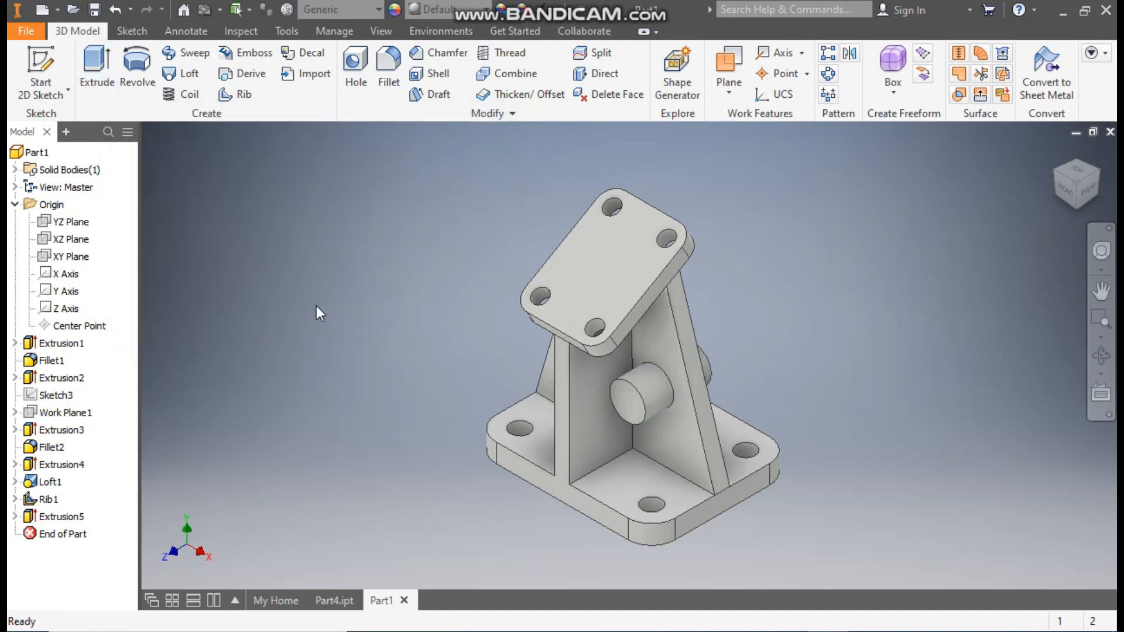
# Step: Start a sketch on the boss's front face and draw a concentric circle 12.5 mm in diameter
pyautogui.click(627, 406)
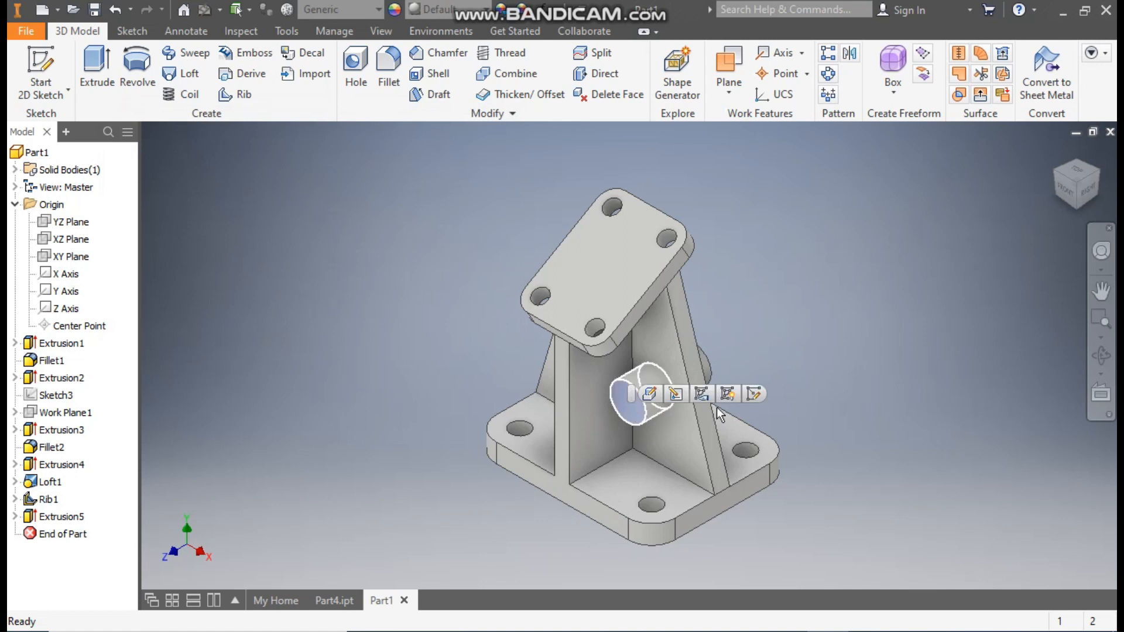
pyautogui.click(753, 392)
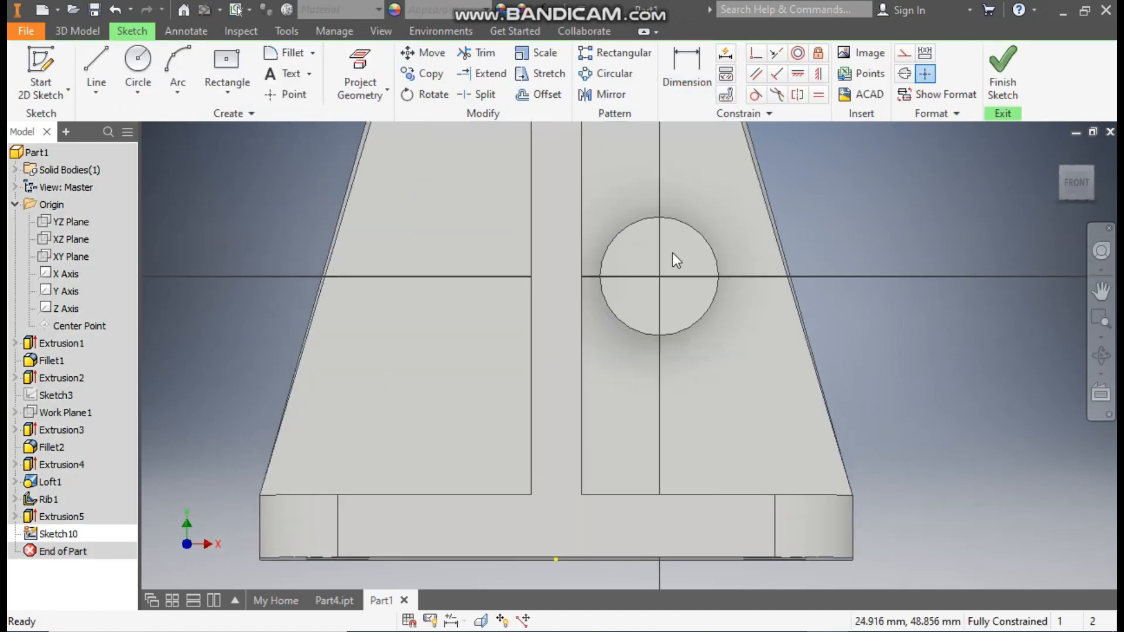
pyautogui.click(127, 67)
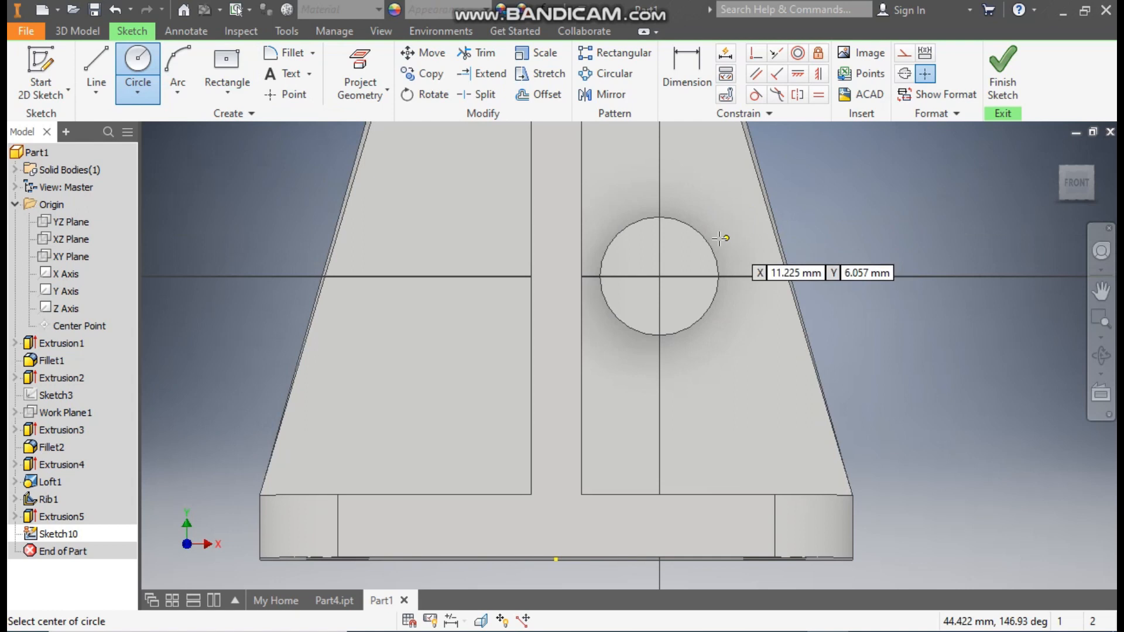
pyautogui.click(659, 275)
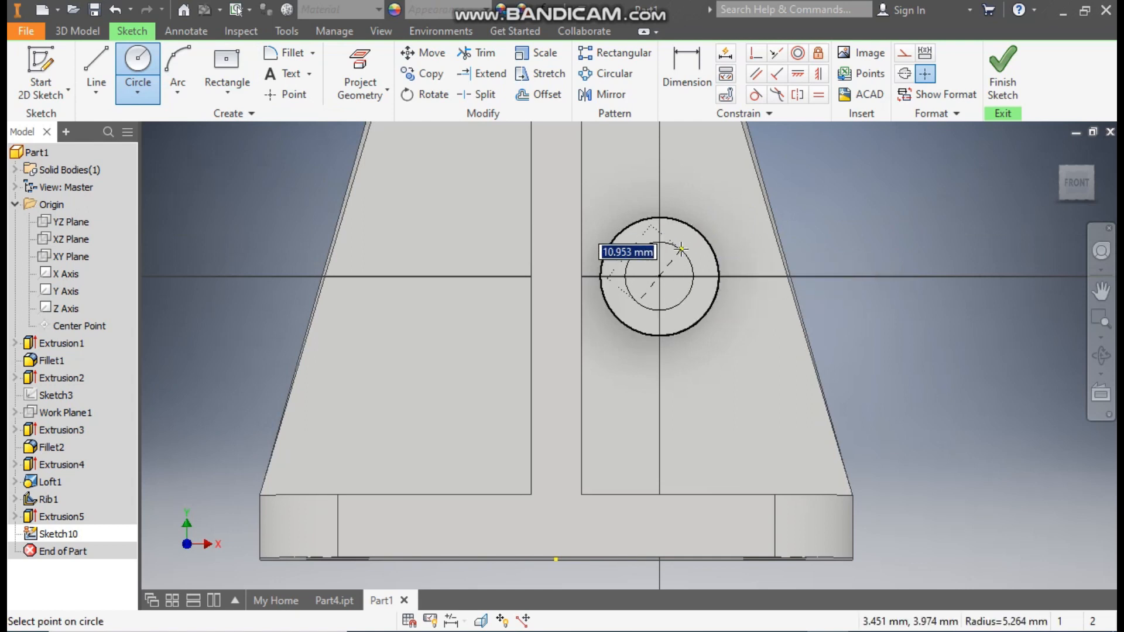
pyautogui.write('12.')
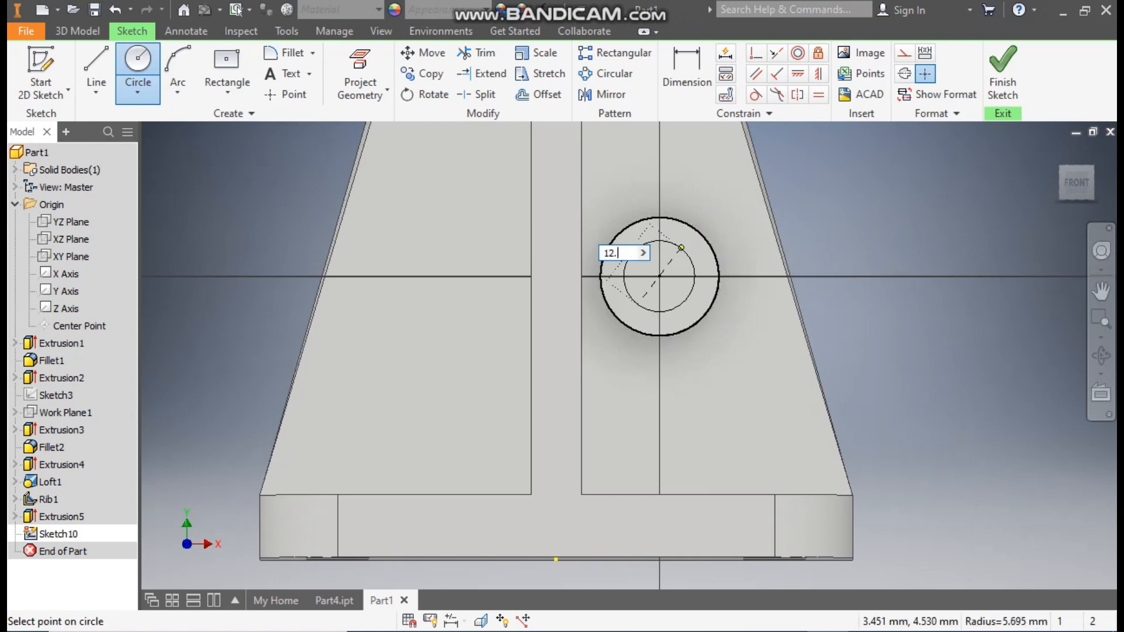
pyautogui.write('5')
pyautogui.press('Return')
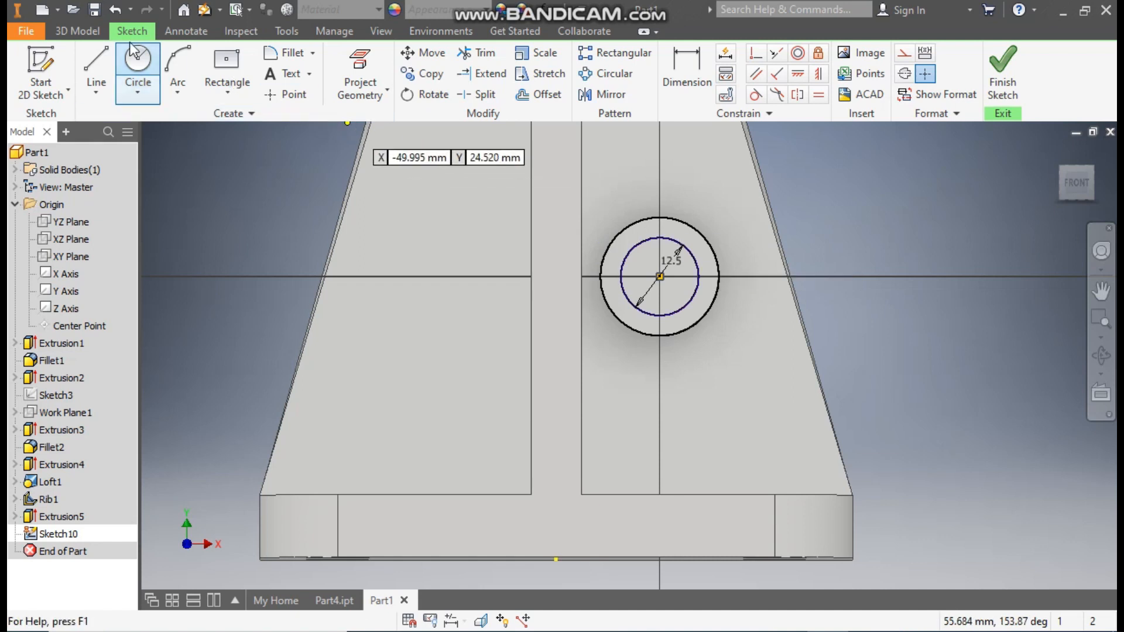
# Step: Extrude the 12.5 mm circle as a cut with All extents, back through the whole boss and web
pyautogui.click(90, 33)
pyautogui.click(97, 60)
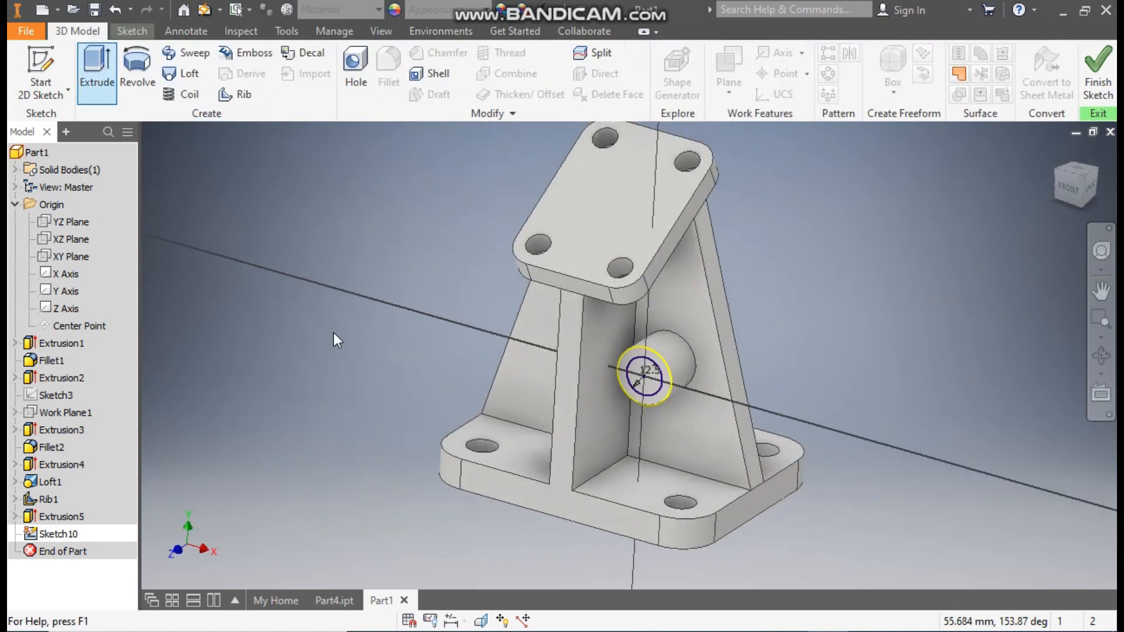
pyautogui.scroll(-5, 649, 404)
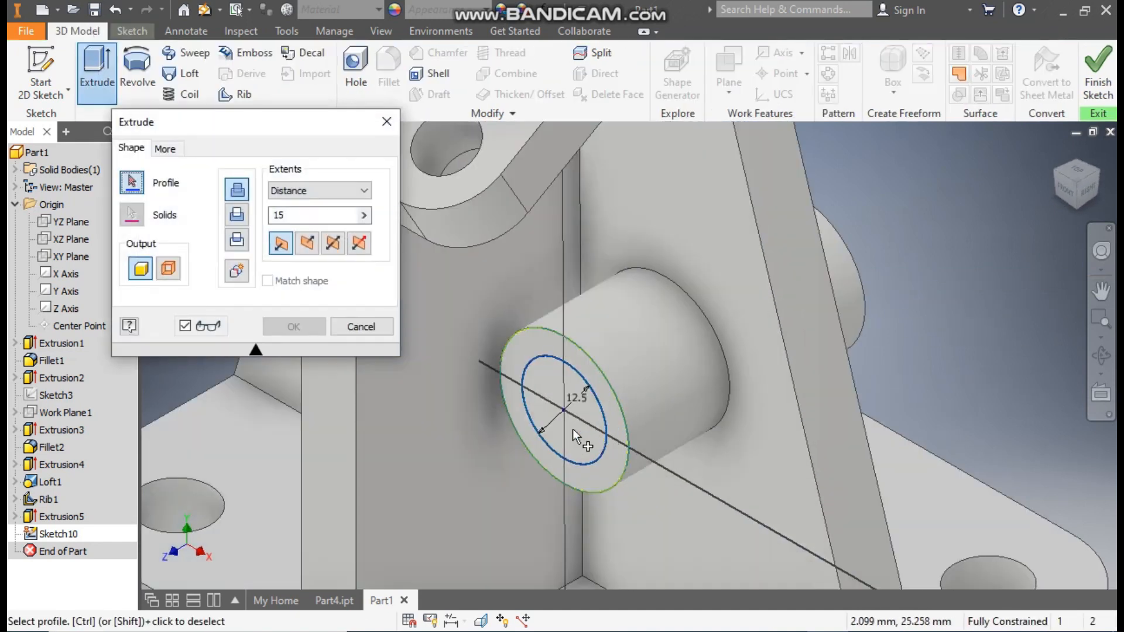
pyautogui.click(561, 399)
pyautogui.click(307, 242)
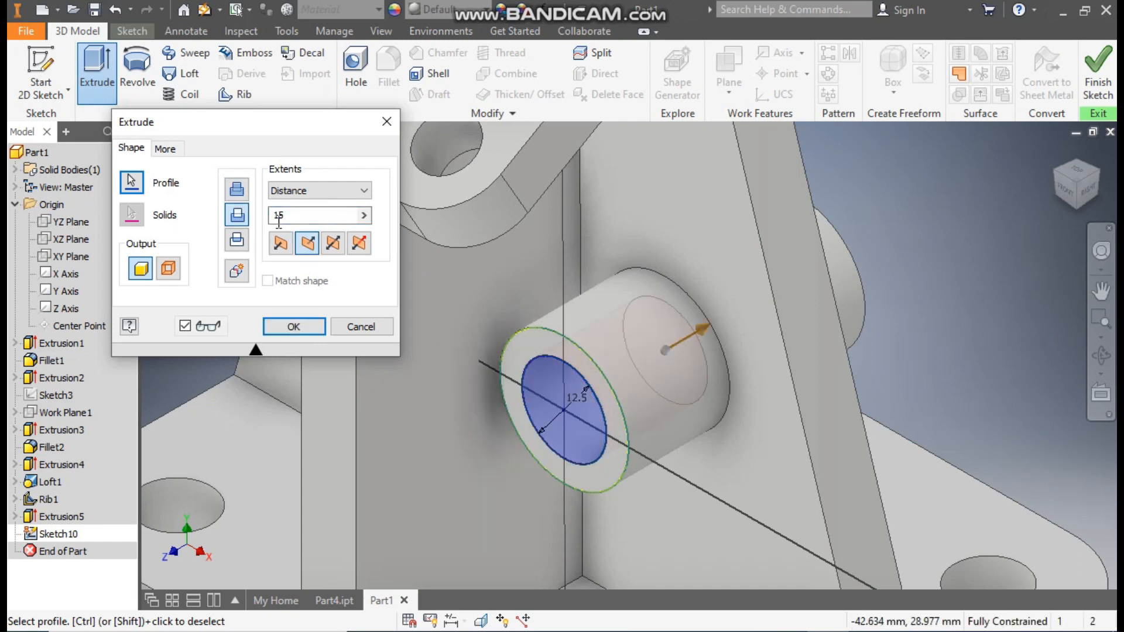
pyautogui.click(316, 190)
pyautogui.click(287, 239)
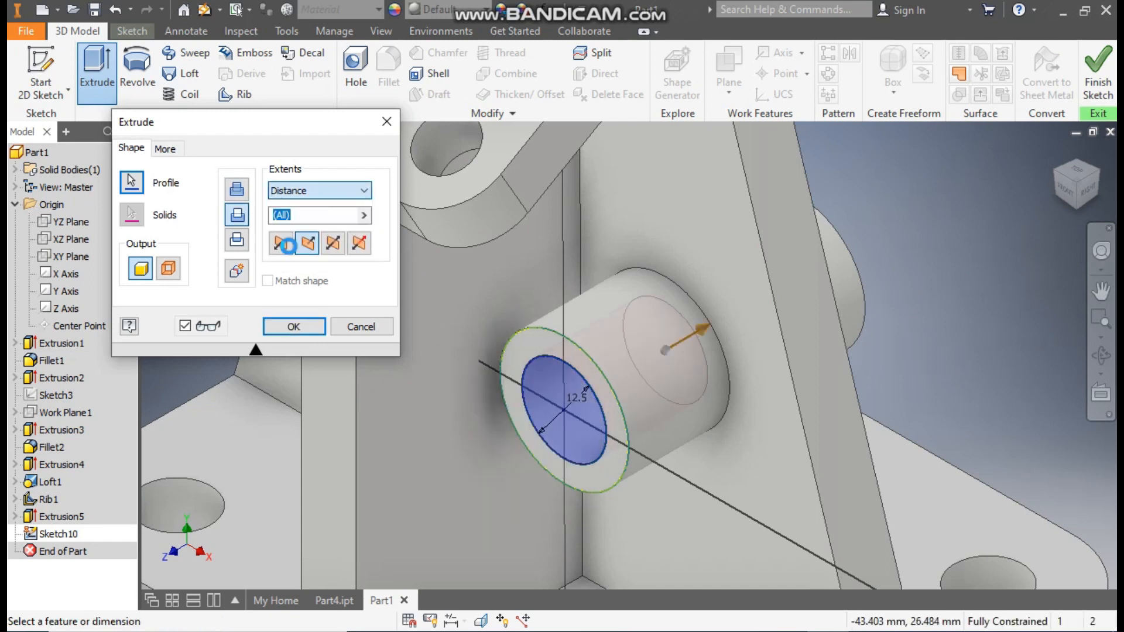
pyautogui.click(1099, 176)
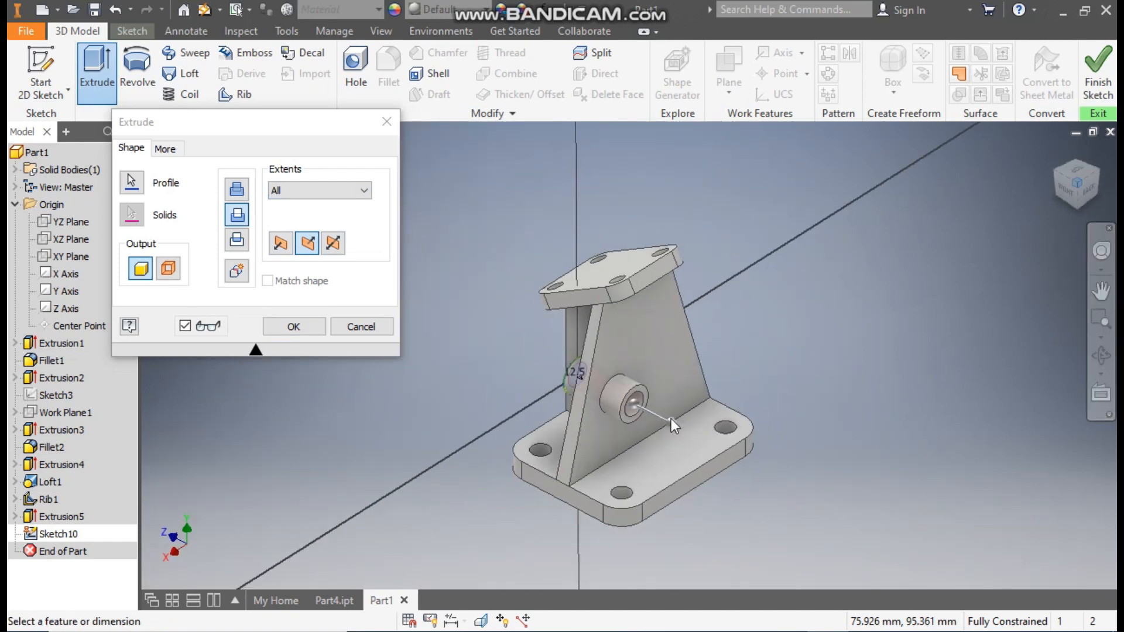
pyautogui.click(294, 327)
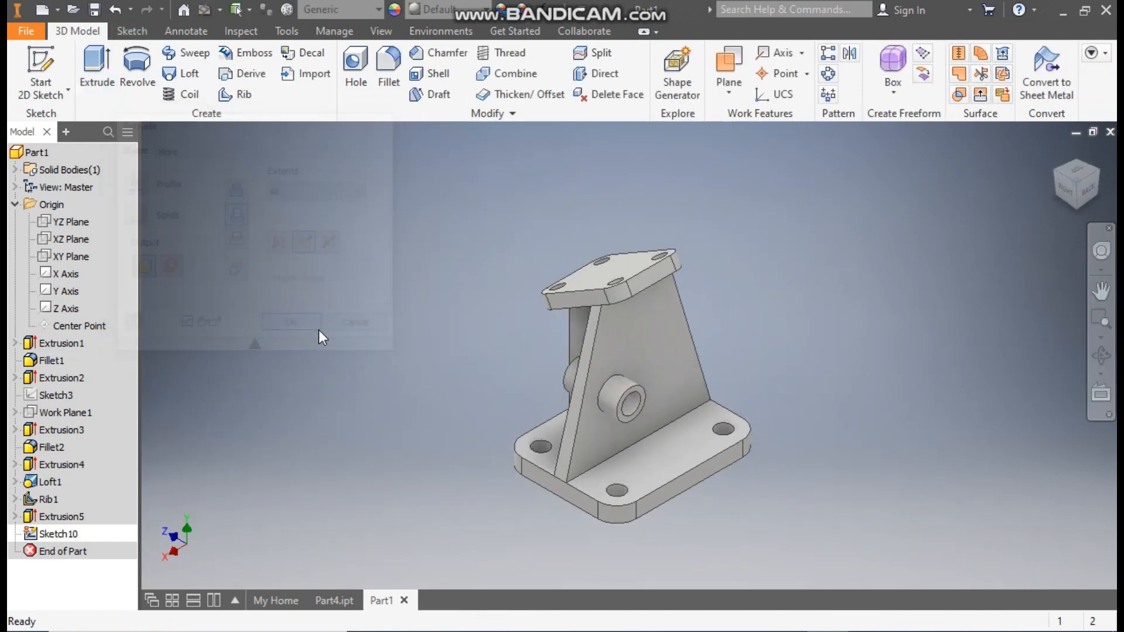
# Step: Start a new sketch on the front face of the base plate
pyautogui.click(1055, 156)
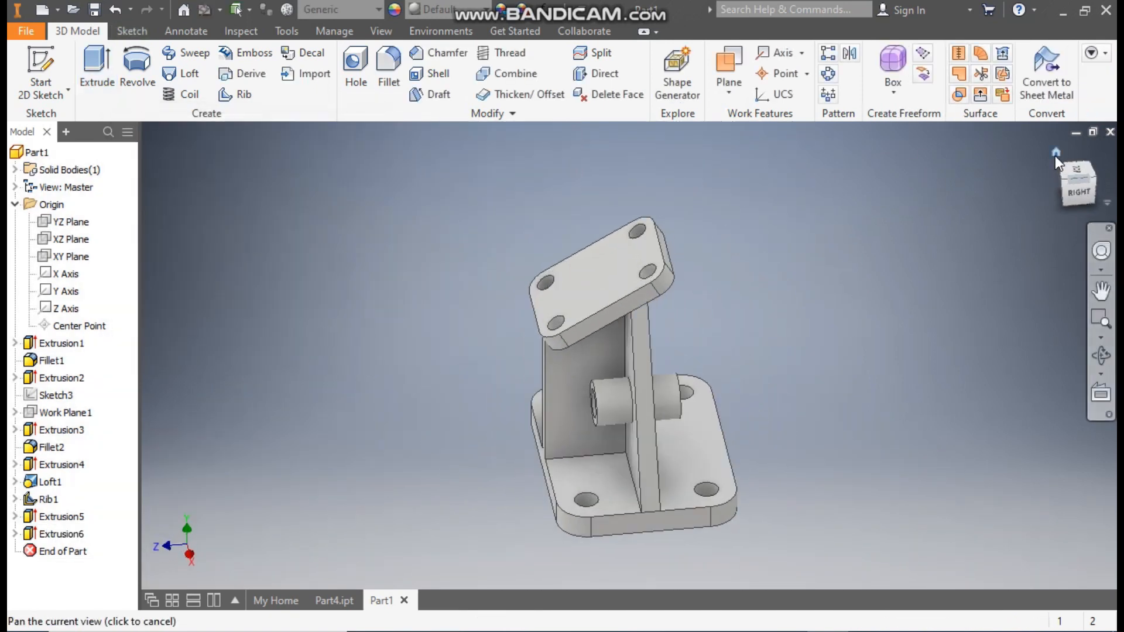
pyautogui.moveTo(878, 365); pyautogui.dragTo(915, 357, button='middle')
pyautogui.scroll(-2, 917, 357)
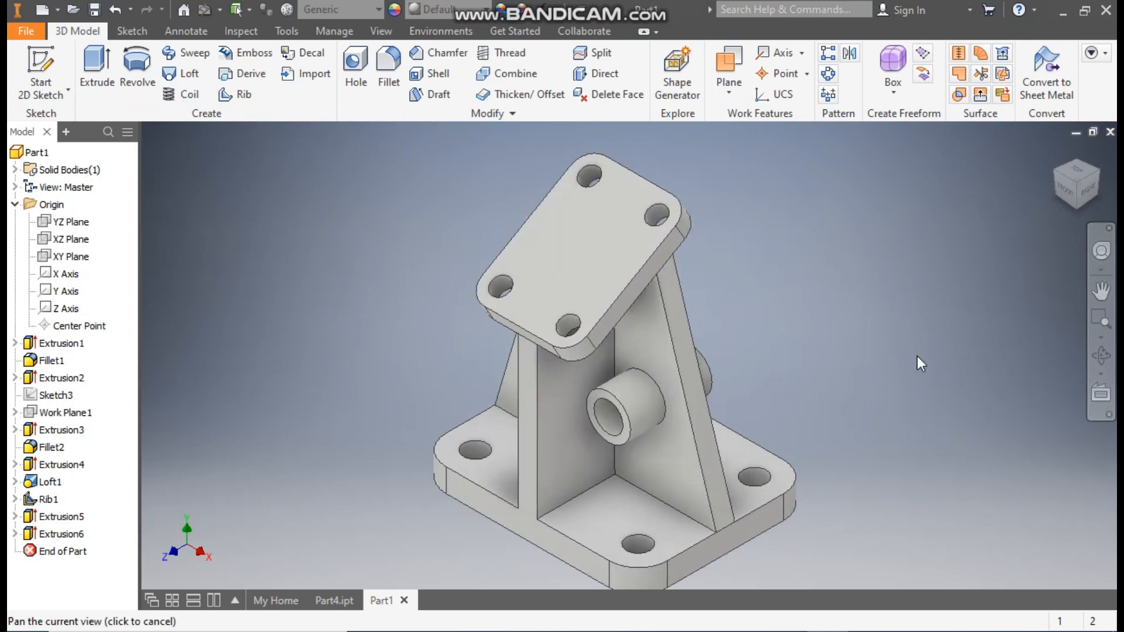
pyautogui.moveTo(841, 467); pyautogui.dragTo(878, 421, button='middle')
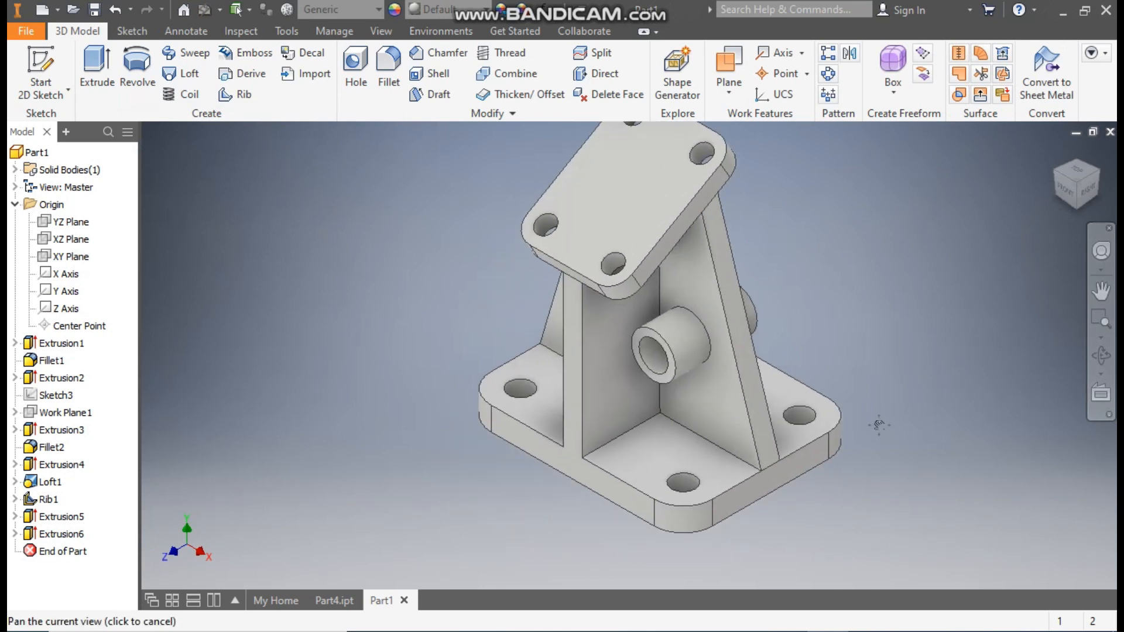
pyautogui.click(561, 455)
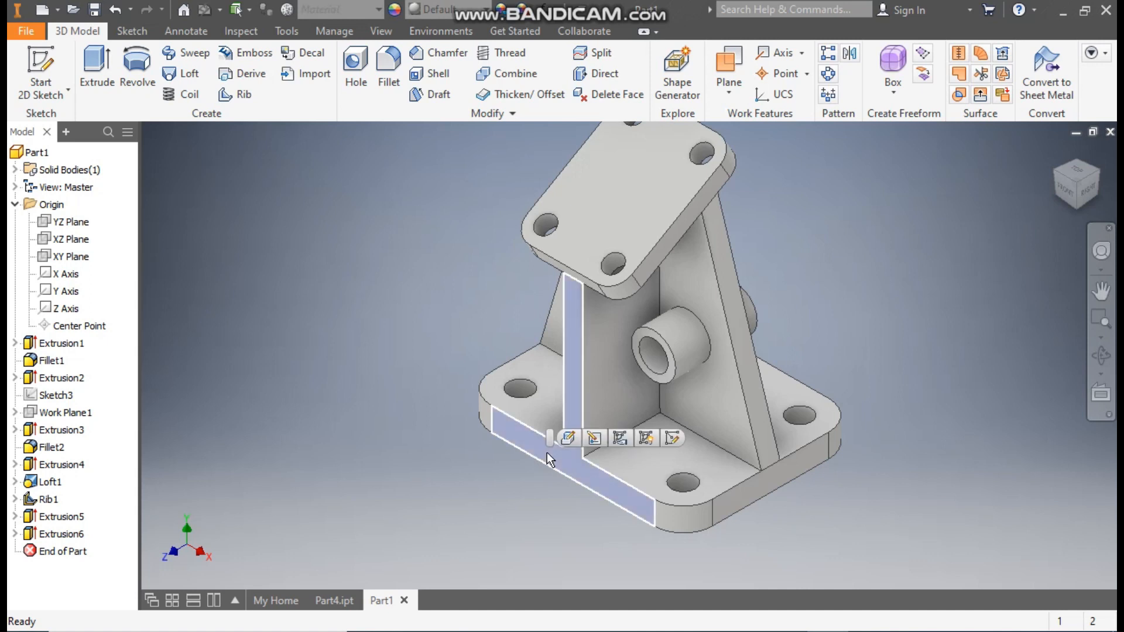
pyautogui.click(653, 437)
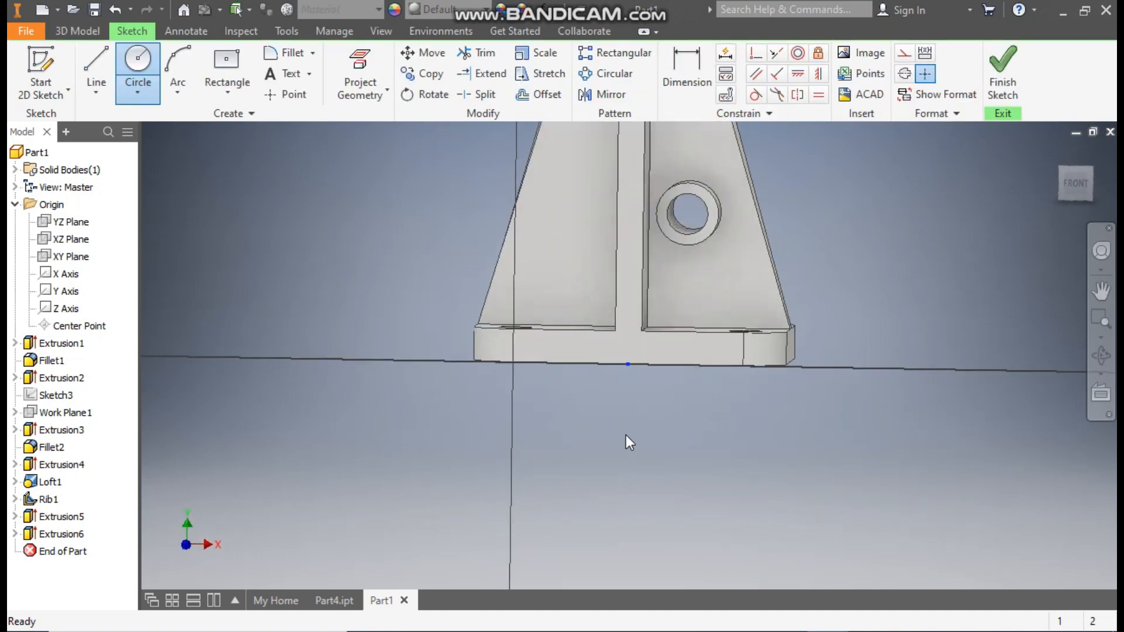
pyautogui.moveTo(607, 411); pyautogui.dragTo(611, 453)
pyautogui.press('Escape')
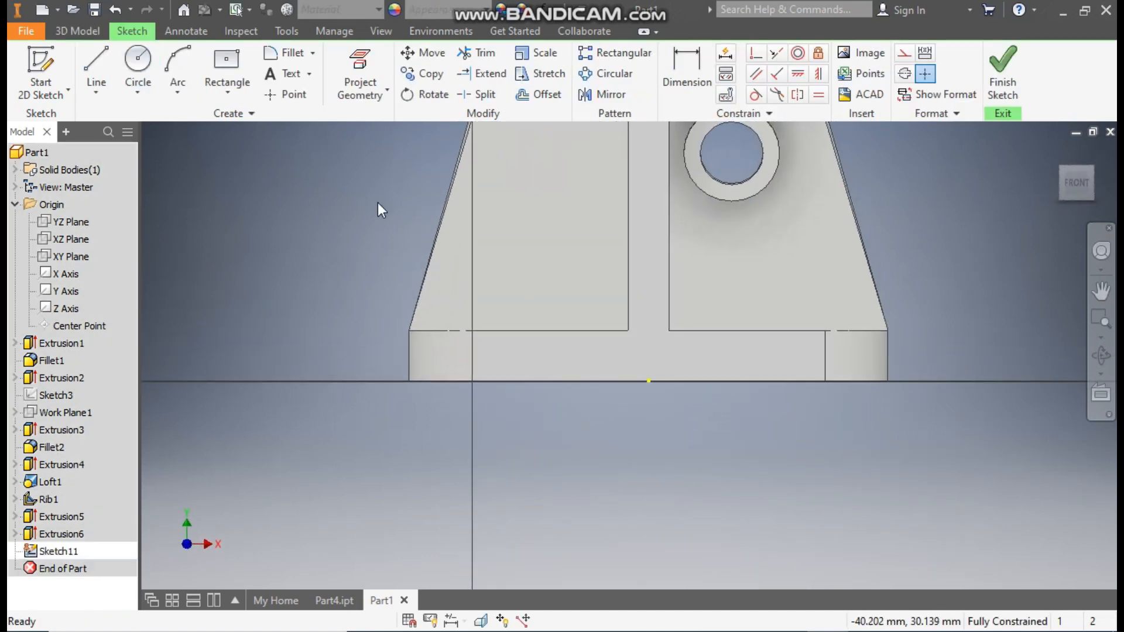
# Step: Draw a two-point center rectangle about 60 by 8 mm, centered on the midpoint of the base plate's lower front edge
pyautogui.click(228, 99)
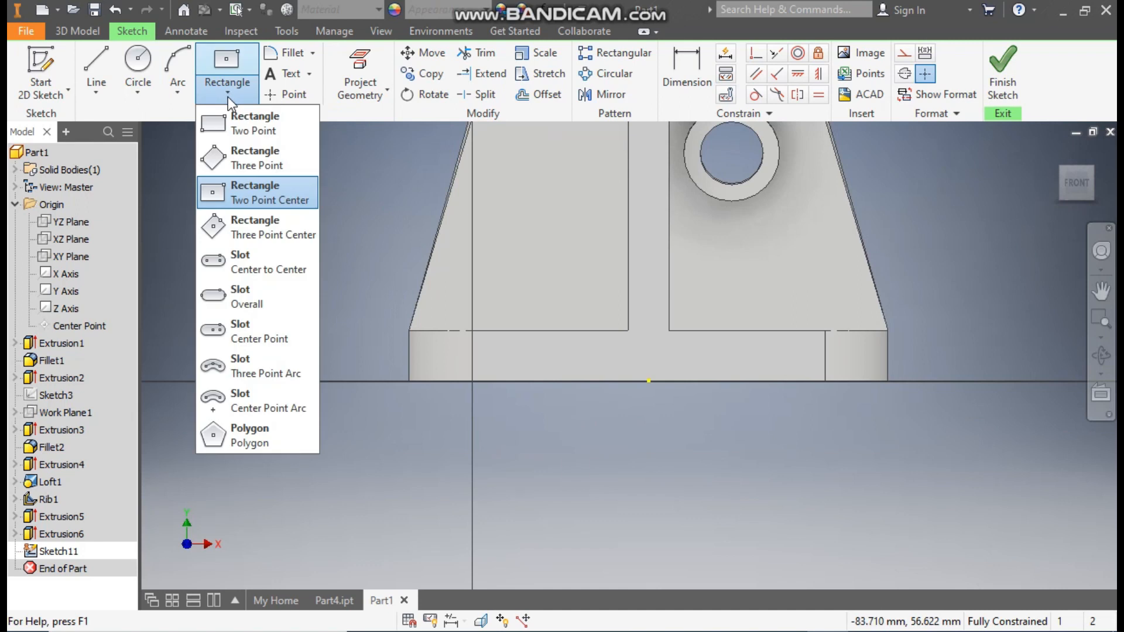
pyautogui.click(271, 201)
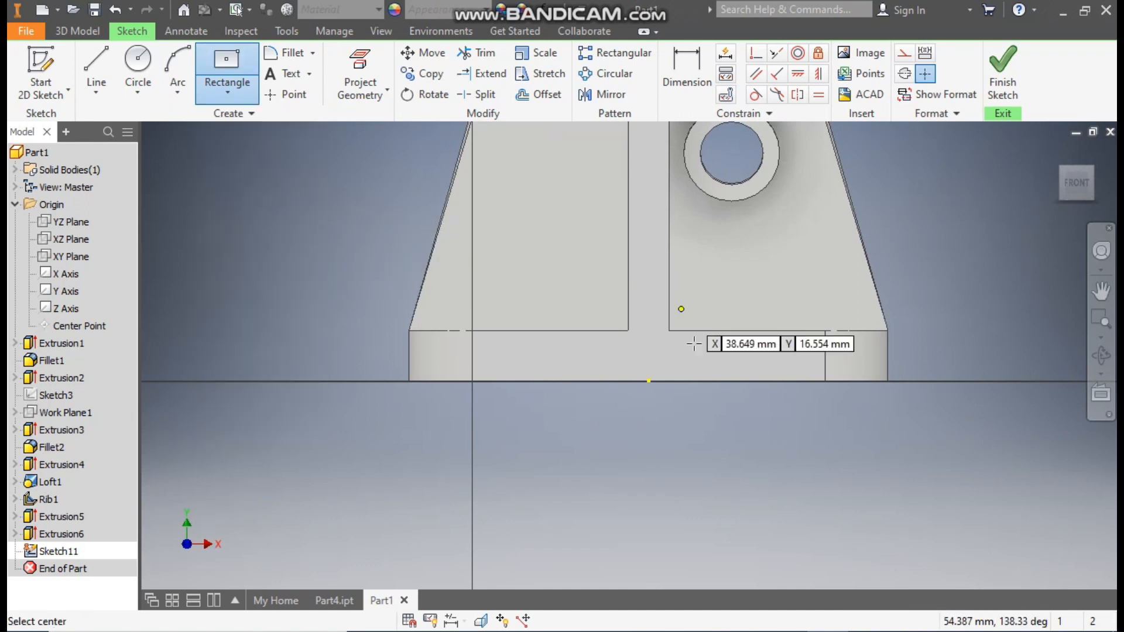
pyautogui.click(648, 380)
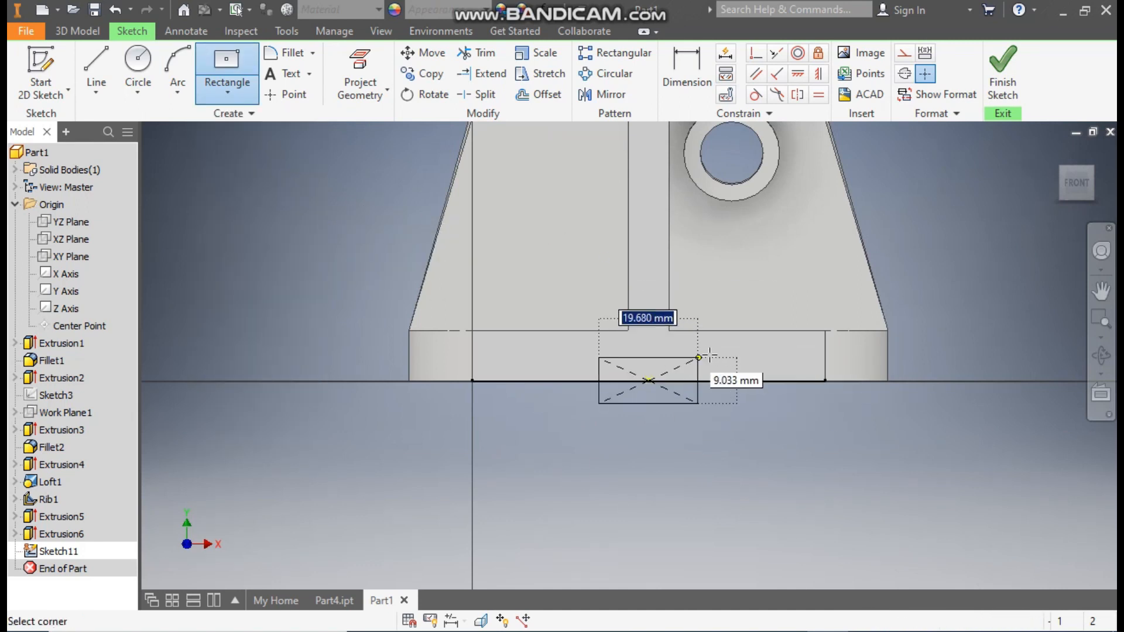
pyautogui.click(799, 359)
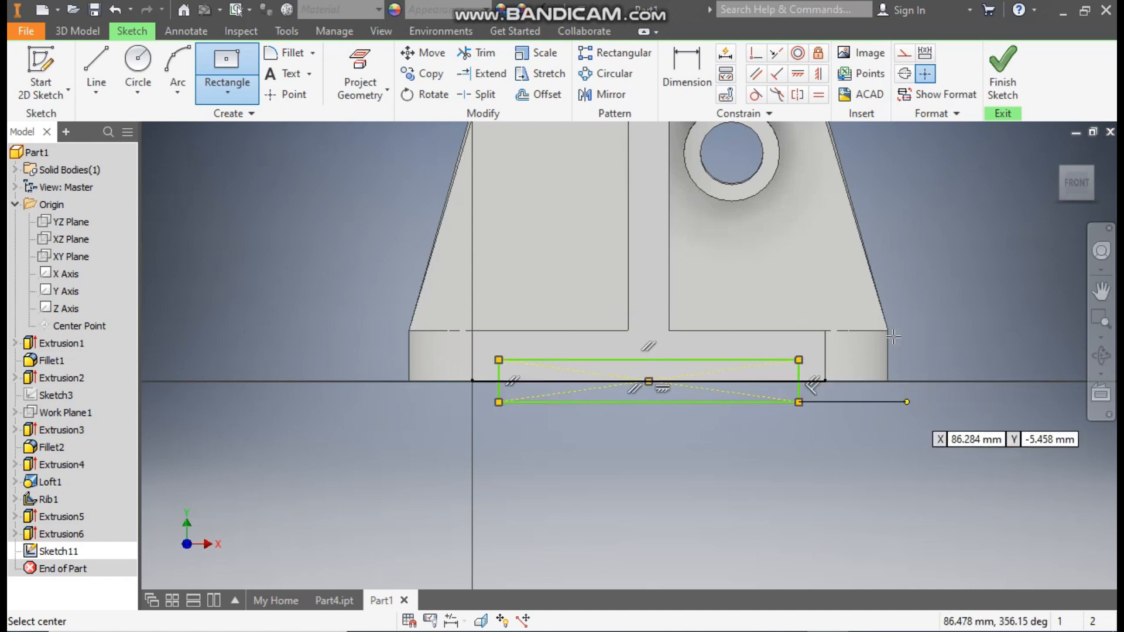
# Step: Dimension the rectangle 55 mm wide and 3 mm high
pyautogui.click(687, 71)
pyautogui.click(687, 360)
pyautogui.click(677, 458)
pyautogui.write('55')
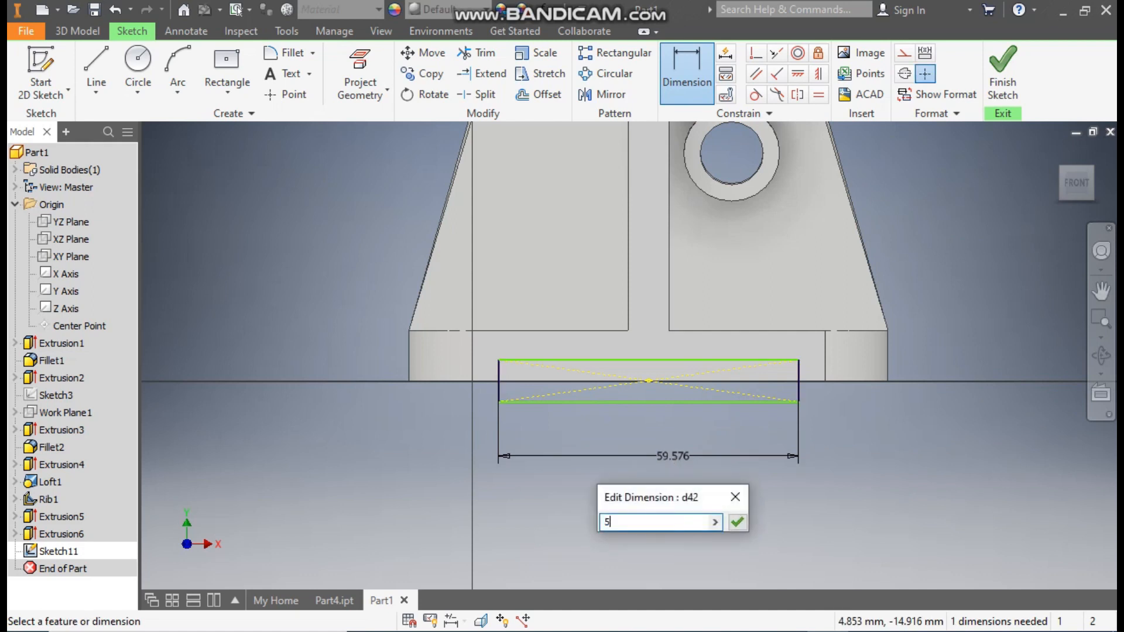
pyautogui.press('Return')
pyautogui.click(510, 393)
pyautogui.click(452, 391)
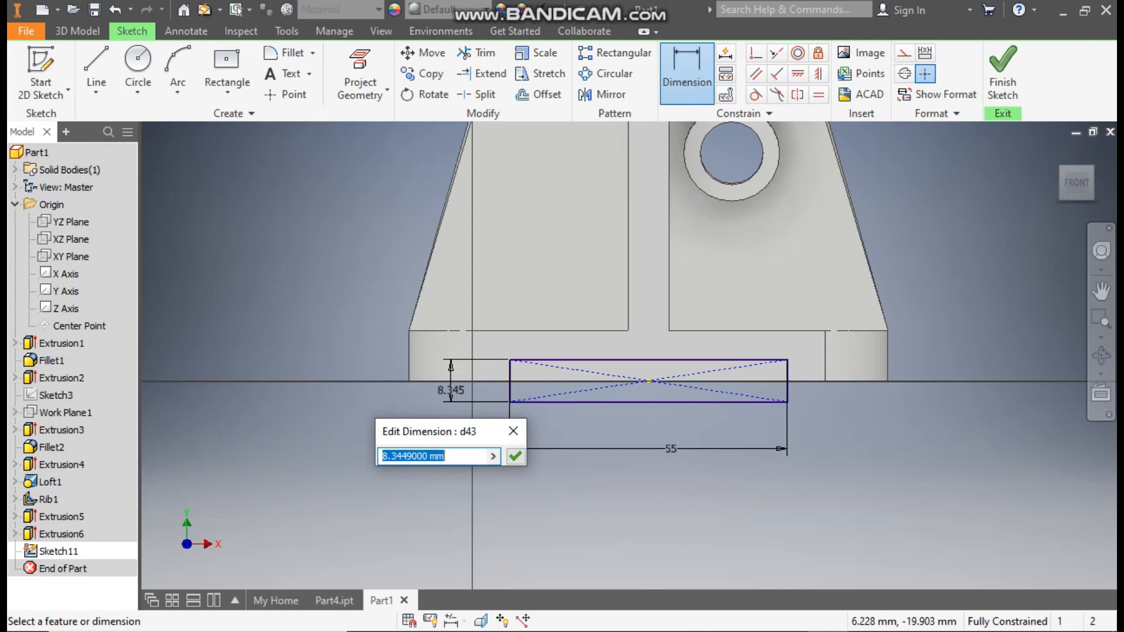
pyautogui.write('3')
pyautogui.press('Return')
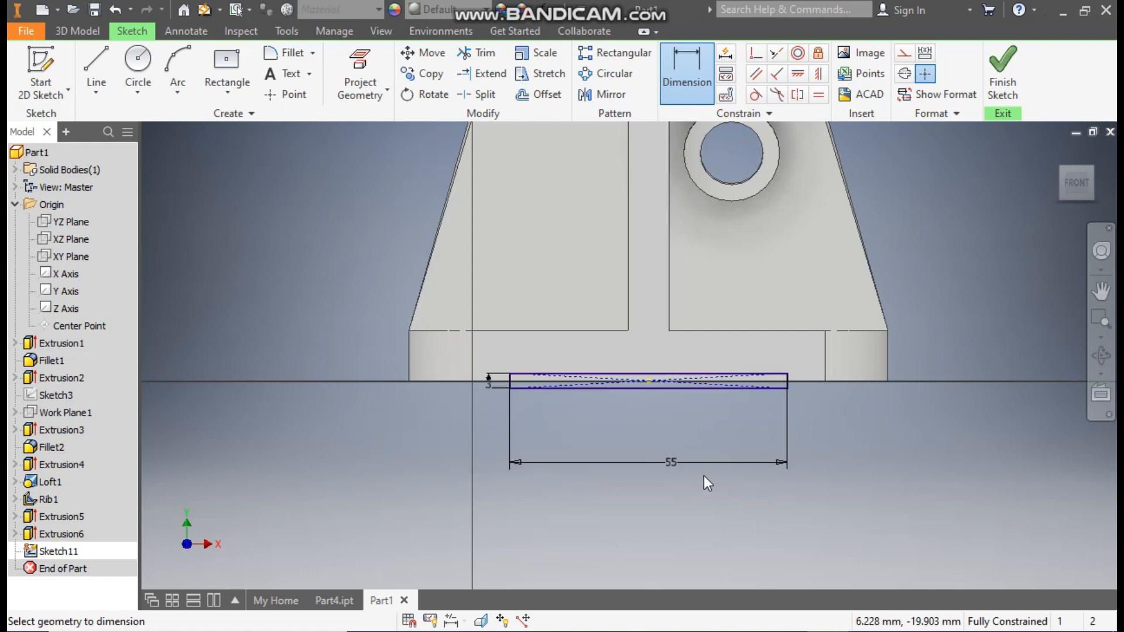
pyautogui.press('Escape')
# Step: Extrude the 55 by 3 mm rectangle as a cut with All extents along the underside of the base plate
pyautogui.press('e')
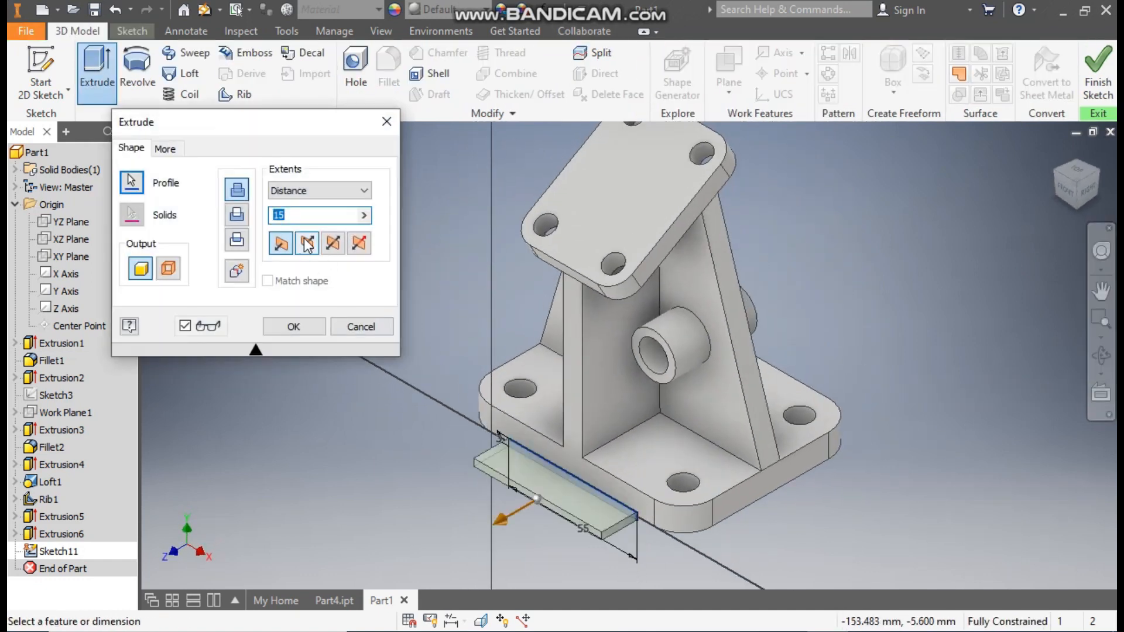
pyautogui.click(307, 243)
pyautogui.click(301, 191)
pyautogui.click(297, 251)
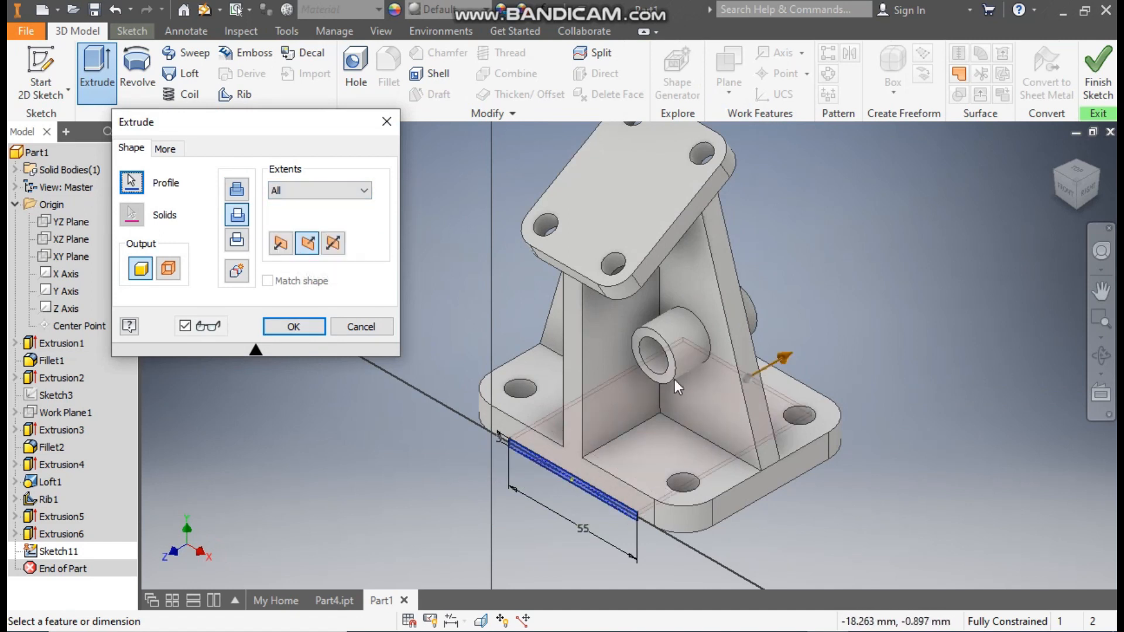
pyautogui.click(296, 326)
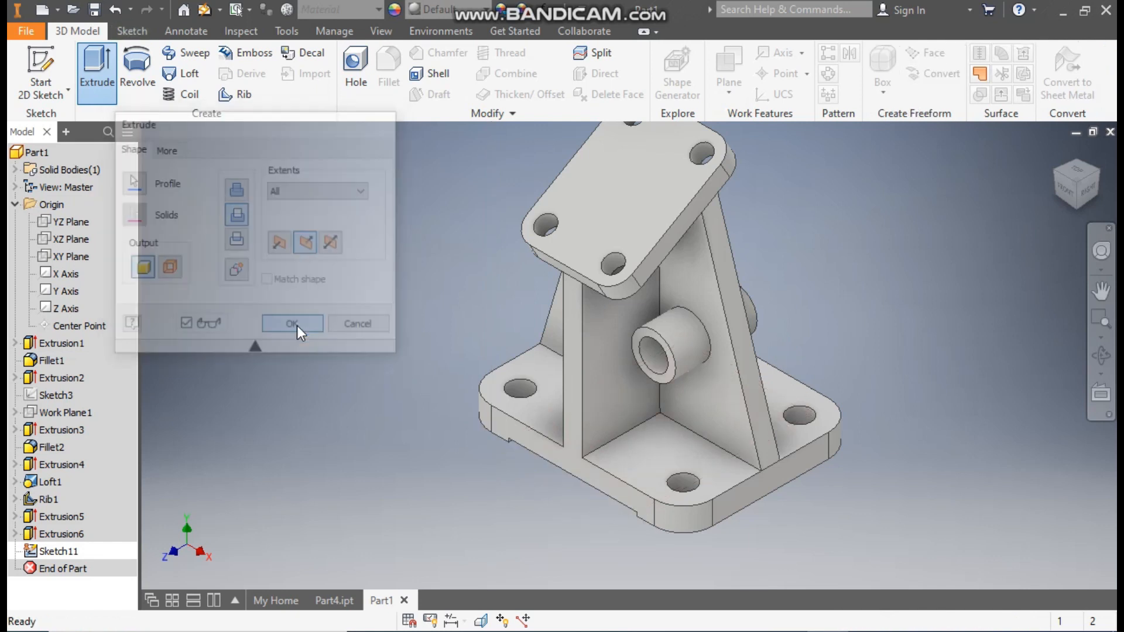
# Step: Apply the Glossy - Gold appearance from the Inventor Material Library to the whole part
pyautogui.scroll(-1, 900, 312)
pyautogui.moveTo(899, 312); pyautogui.dragTo(857, 363, button='middle')
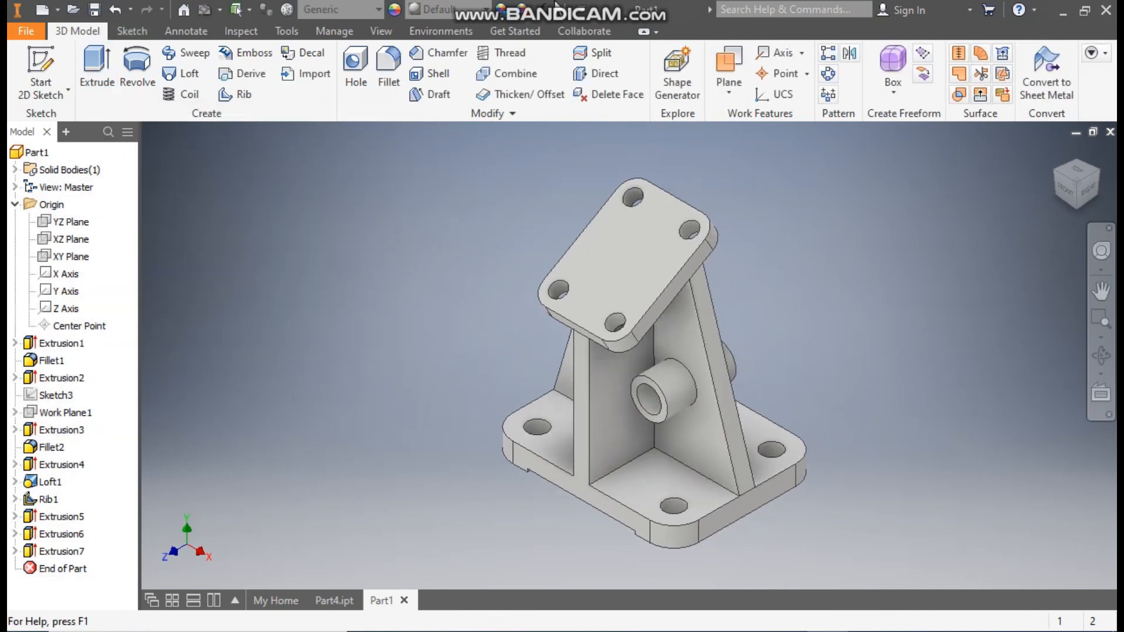
pyautogui.click(444, 13)
pyautogui.scroll(9, 480, 279)
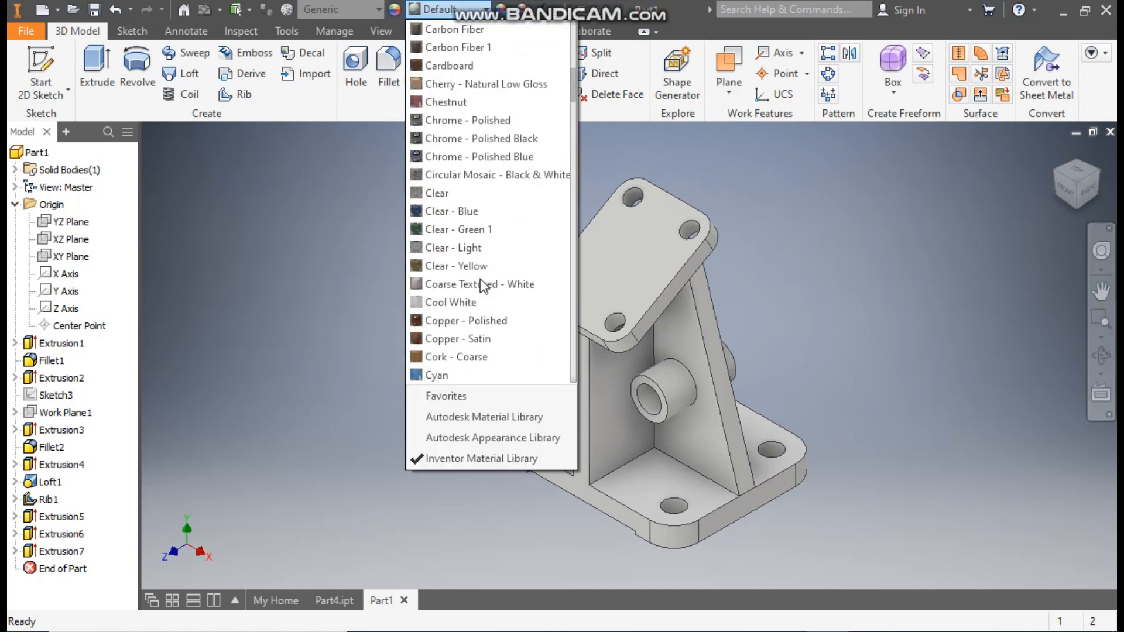
pyautogui.scroll(-18, 480, 280)
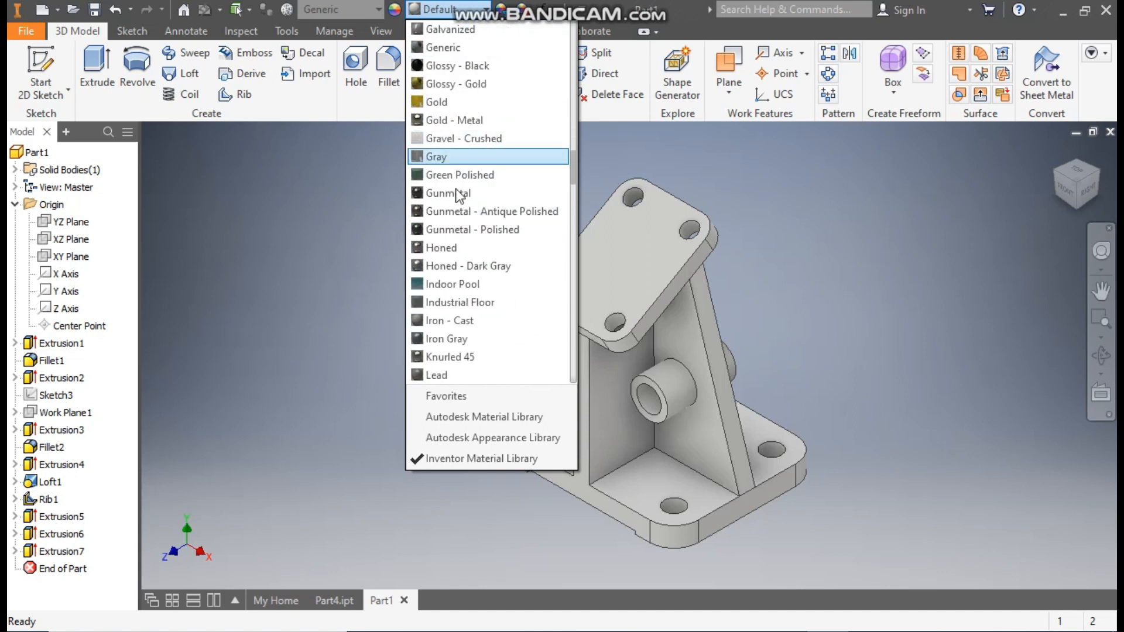
pyautogui.click(454, 84)
pyautogui.press('F2')
pyautogui.moveTo(872, 409); pyautogui.dragTo(856, 387)
pyautogui.moveTo(856, 387); pyautogui.dragTo(855, 388, button='middle')
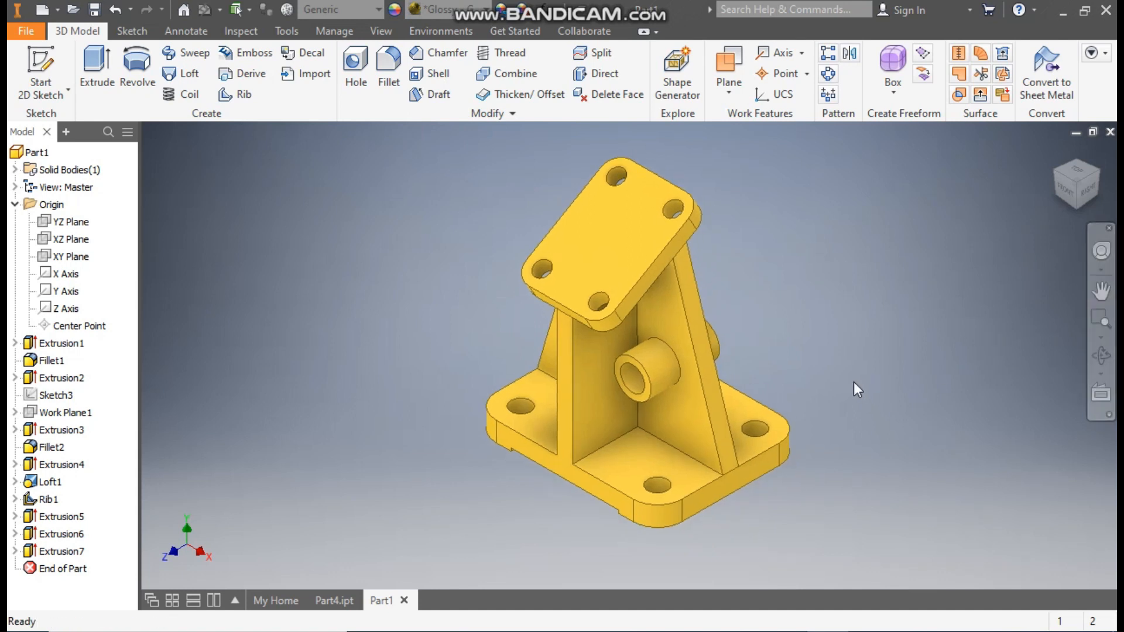